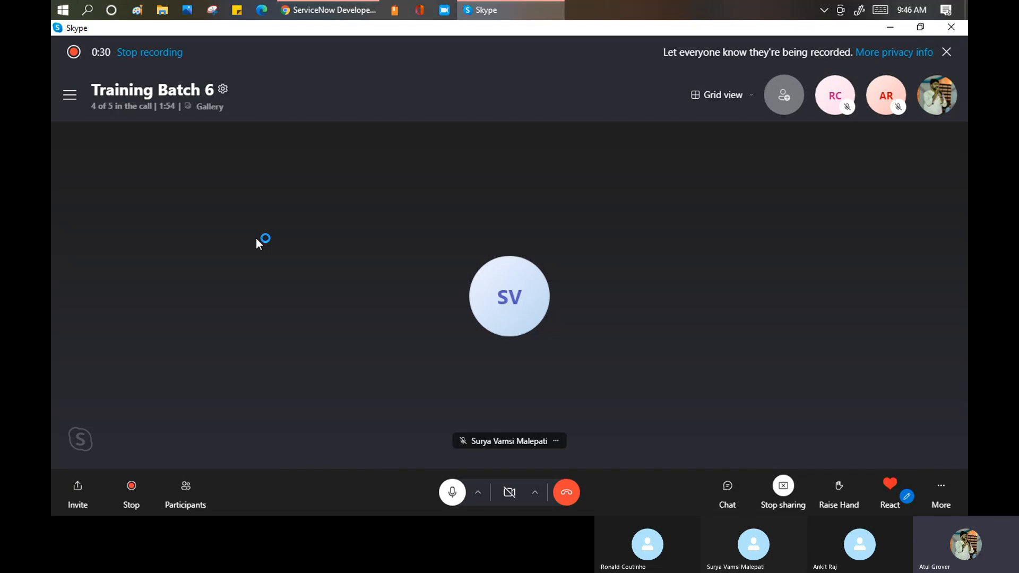
Switch to Chrome, open dev86271.service-now.com in a new browser tab and log in with the prefilled credentials.
{"action": "left_click", "coordinate": [335, 8]}
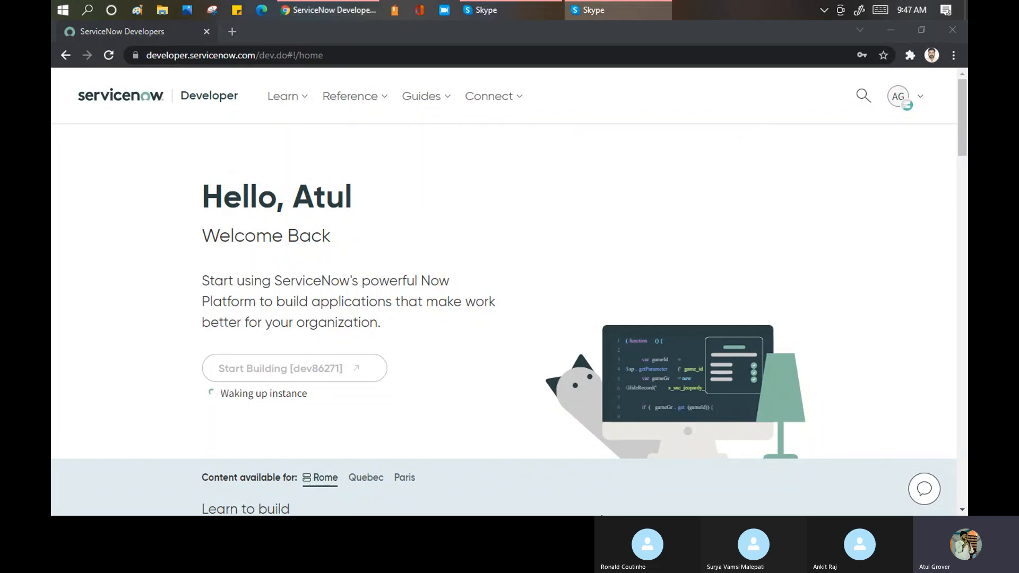
{"action": "left_click", "coordinate": [232, 32]}
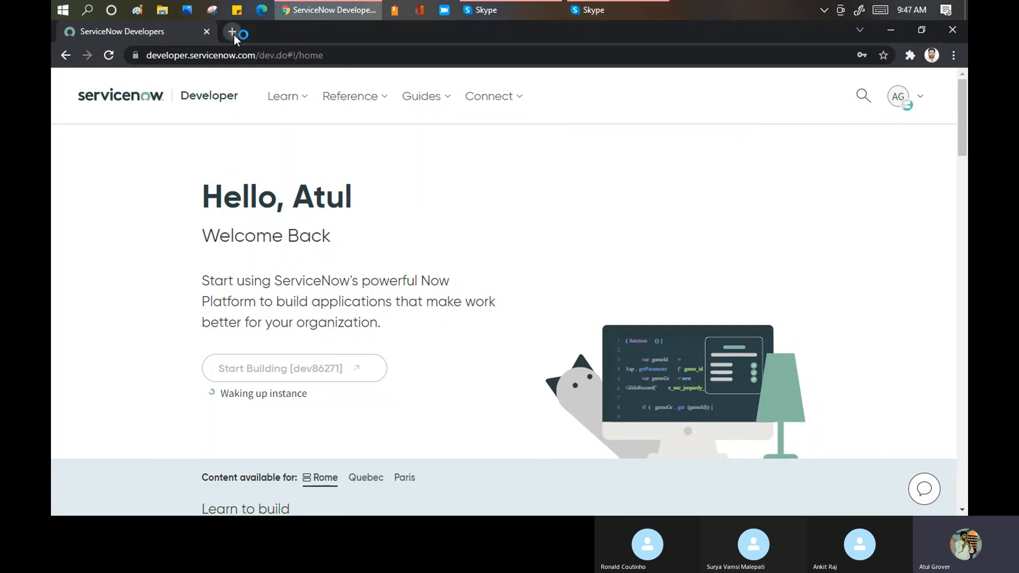
{"action": "type", "text": "dev86271.service-now.com"}
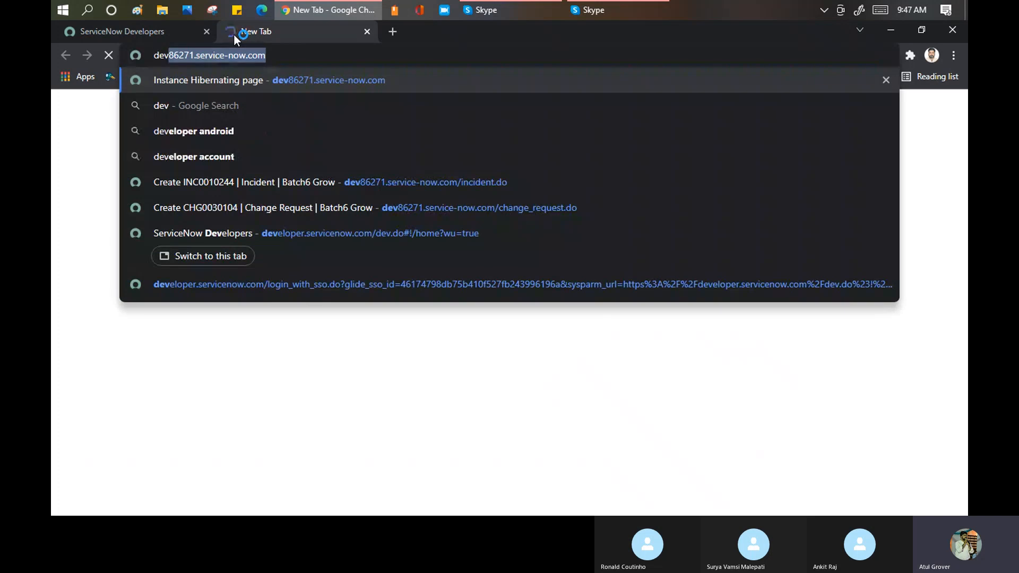
{"action": "key", "text": "Return"}
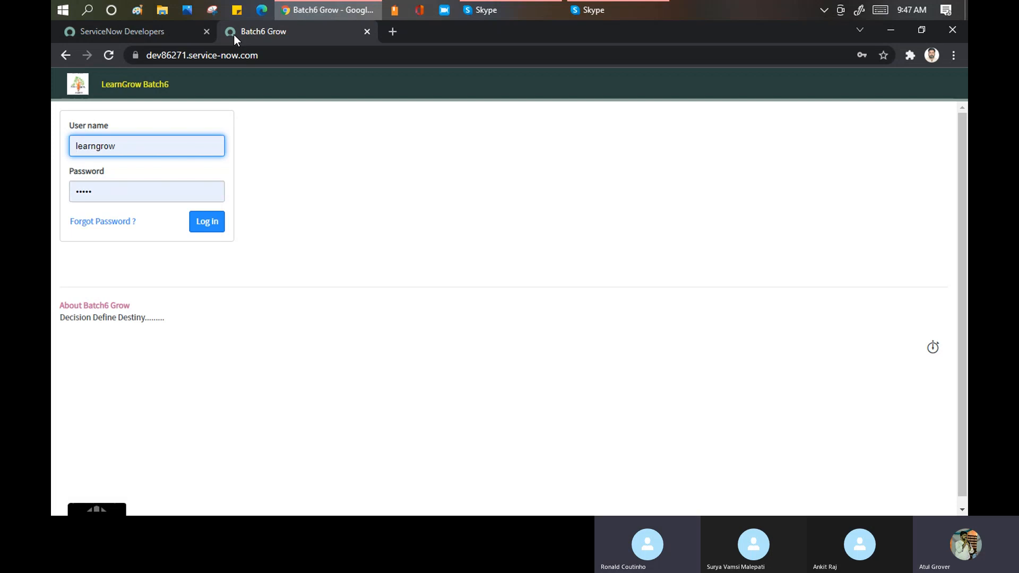
{"action": "left_click", "coordinate": [208, 230]}
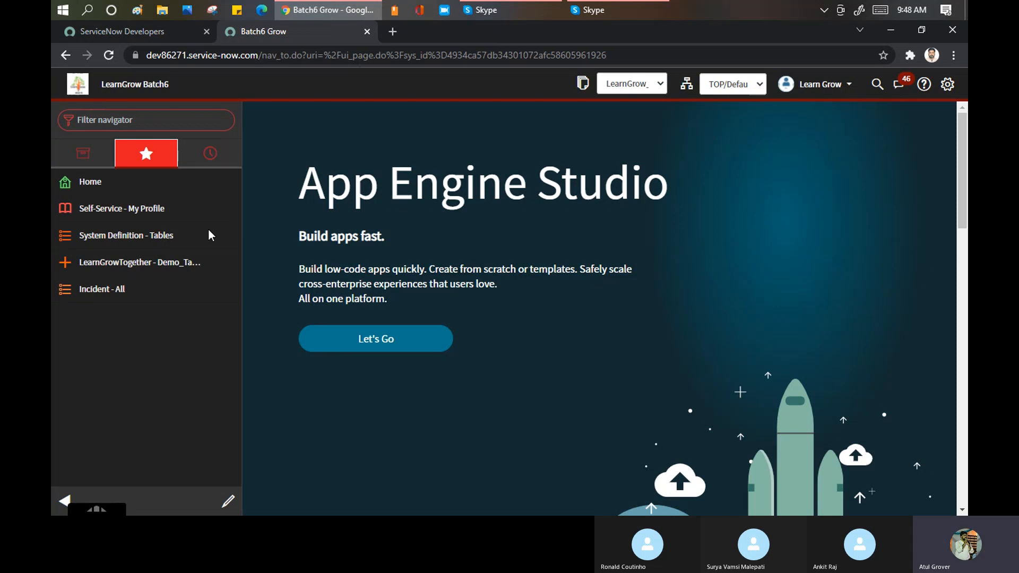
Find "workflow" in the application navigator and open the Workflow Editor, switching to its browser tab.
{"action": "left_click", "coordinate": [165, 123]}
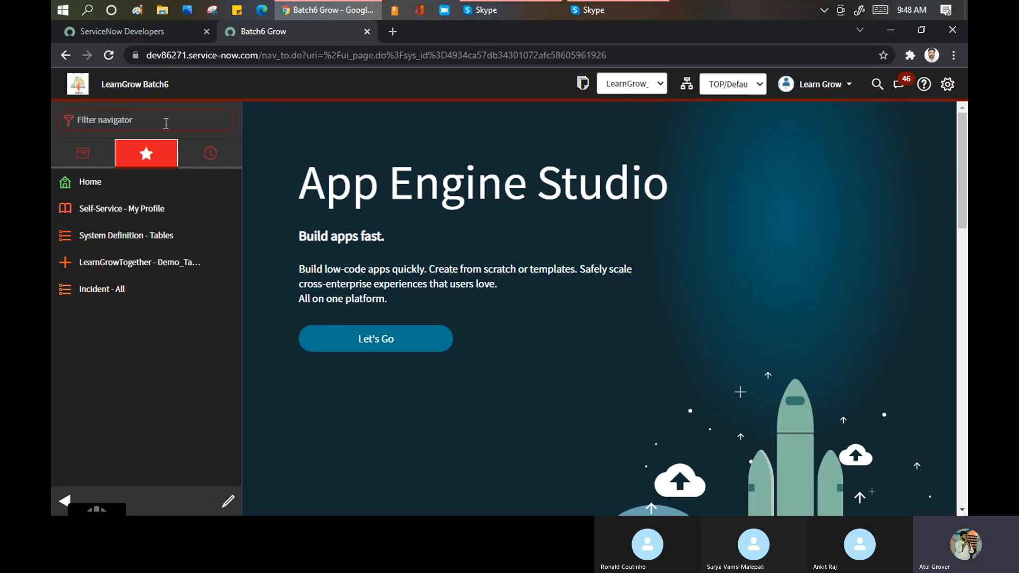
{"action": "type", "text": "workflow"}
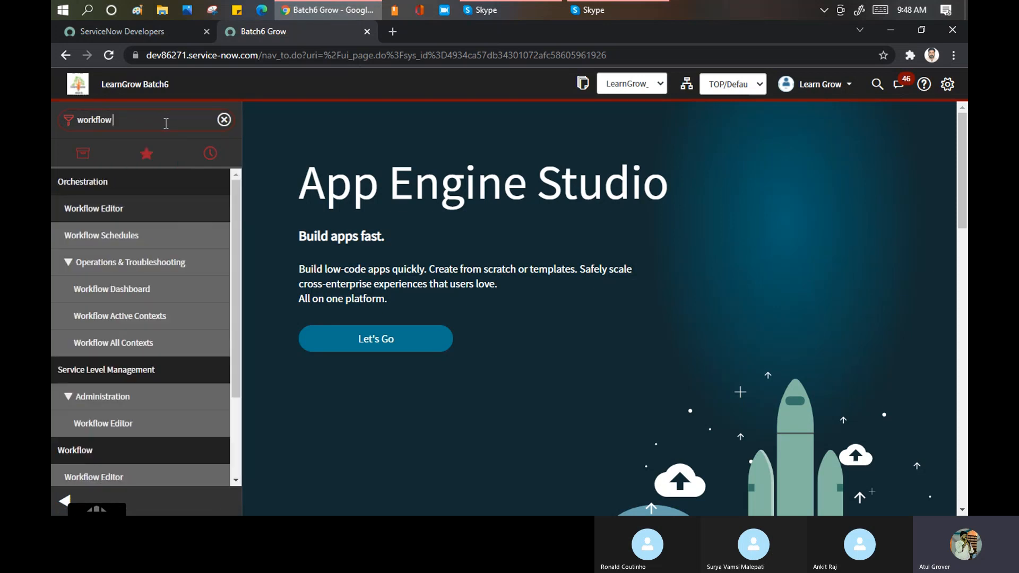
{"action": "left_click_drag", "start_coordinate": [238, 201], "coordinate": [243, 319]}
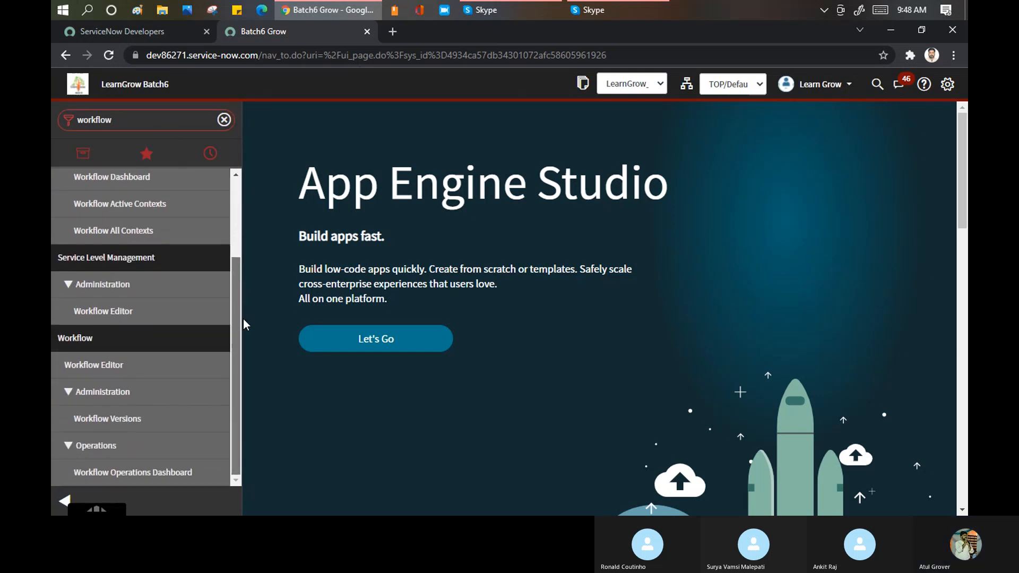
{"action": "left_click", "coordinate": [94, 367]}
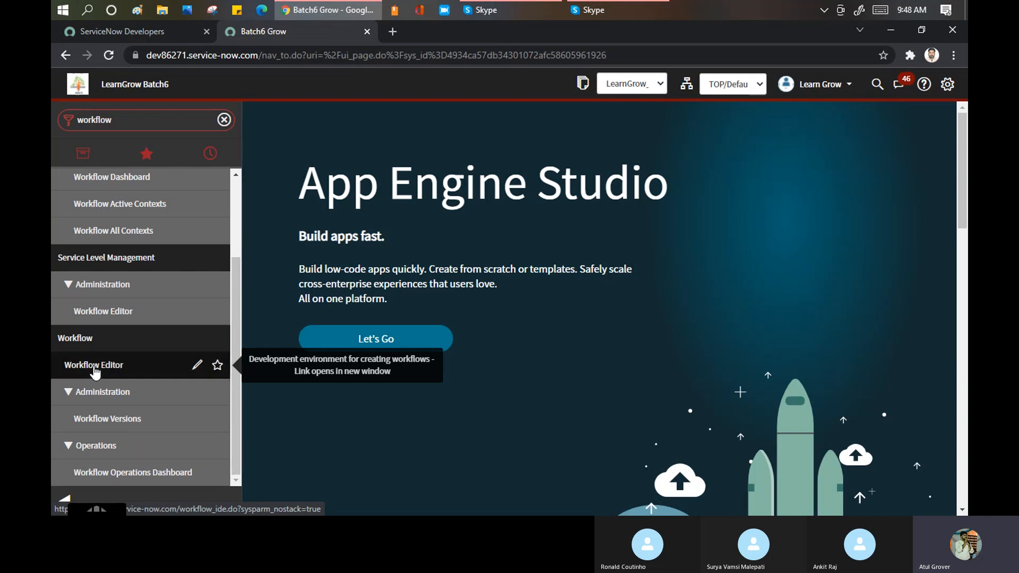
{"action": "double_click", "coordinate": [174, 116]}
{"action": "left_click", "coordinate": [173, 115]}
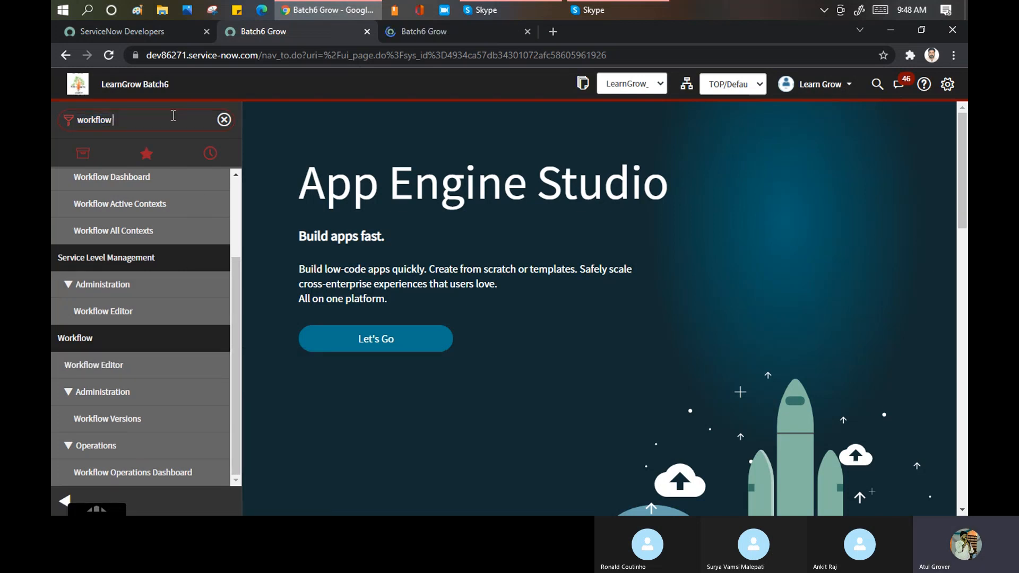
{"action": "left_click", "coordinate": [445, 29]}
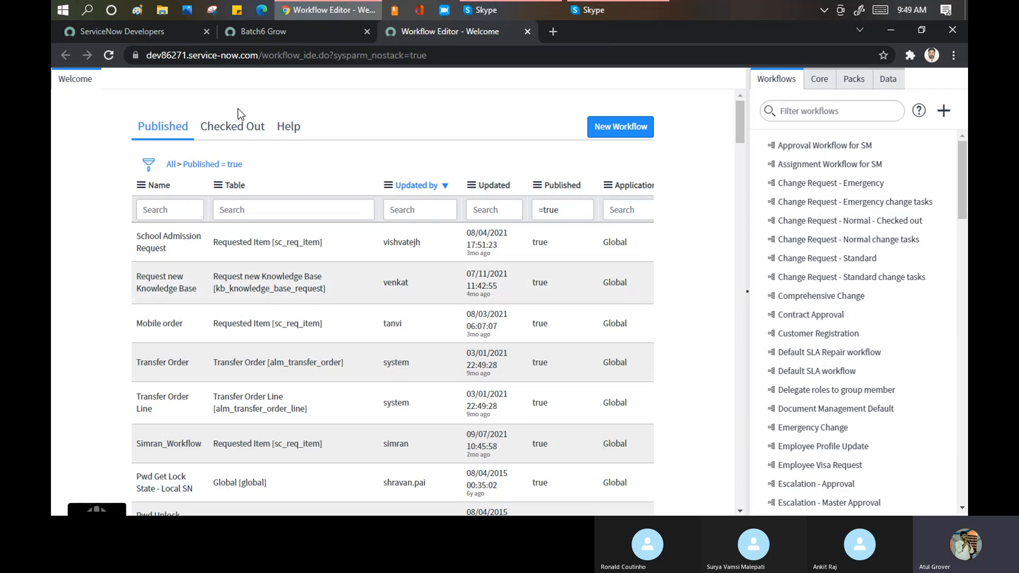
Review the checked-out workflows and the help resources, and return to the published workflows list.
{"action": "left_click", "coordinate": [237, 127]}
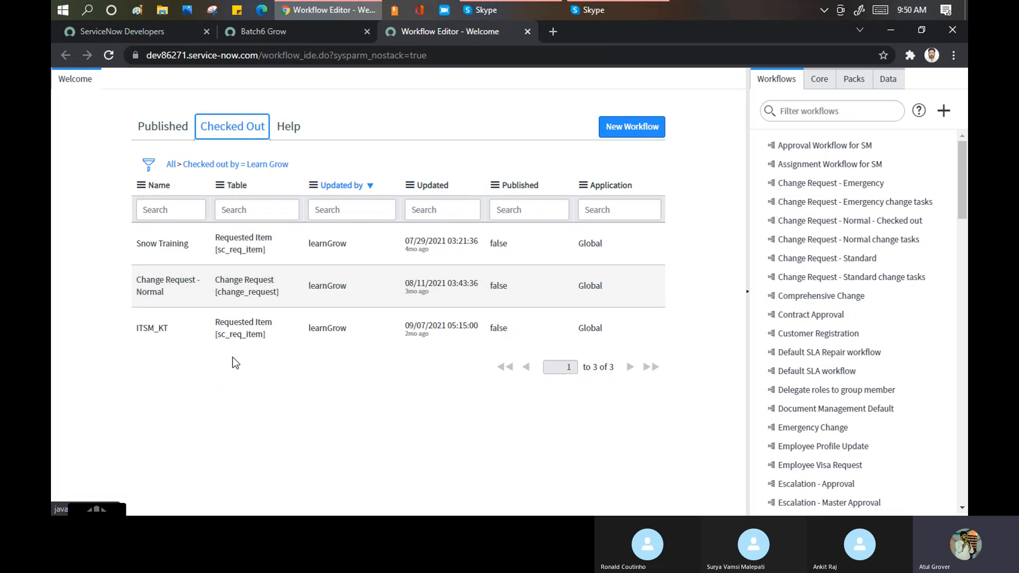
{"action": "left_click", "coordinate": [291, 135]}
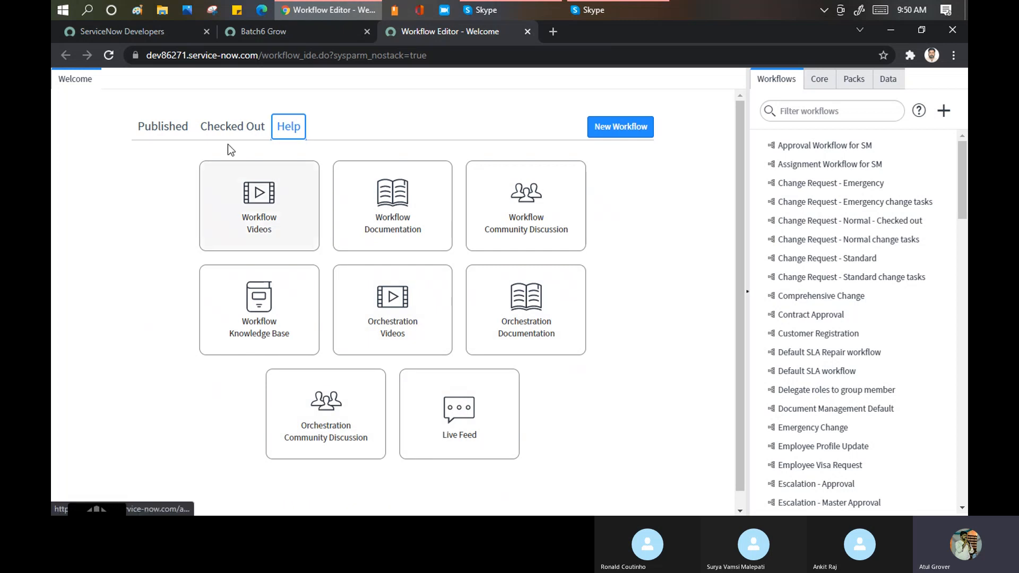
{"action": "left_click", "coordinate": [159, 132]}
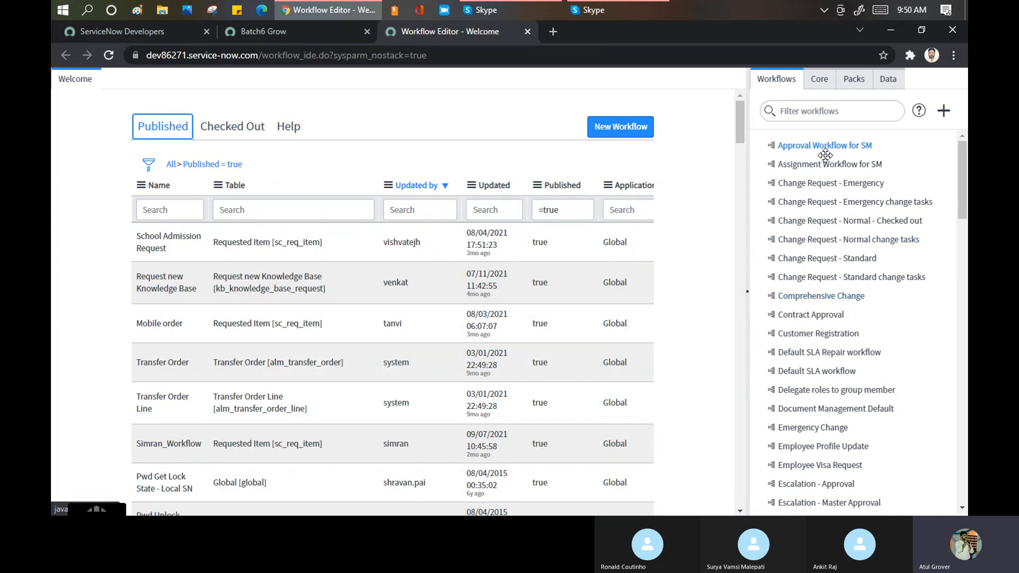
Browse the list of available workflows and filter it by "request".
{"action": "left_click_drag", "start_coordinate": [964, 169], "coordinate": [960, 148]}
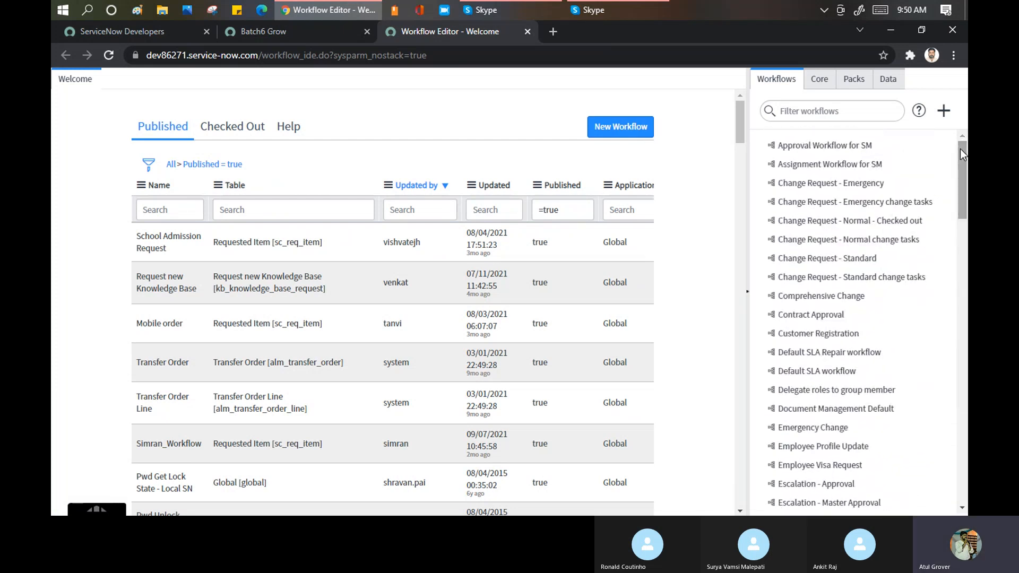
{"action": "mouse_move", "coordinate": [961, 148]}
{"action": "left_mouse_down"}
{"action": "mouse_move", "coordinate": [965, 248]}
{"action": "mouse_move", "coordinate": [961, 140]}
{"action": "left_mouse_up"}
{"action": "left_click", "coordinate": [809, 113]}
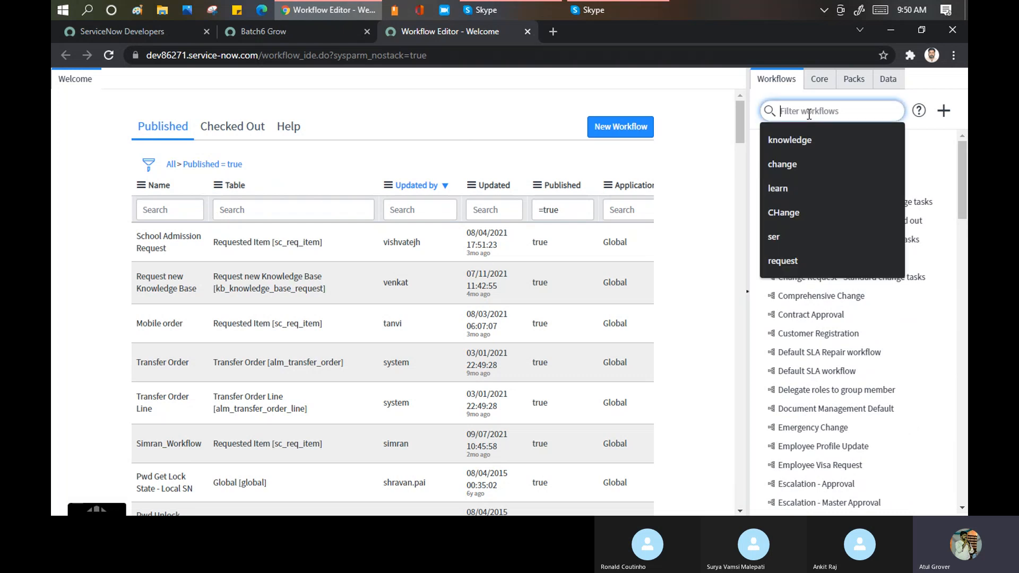
{"action": "type", "text": "Request"}
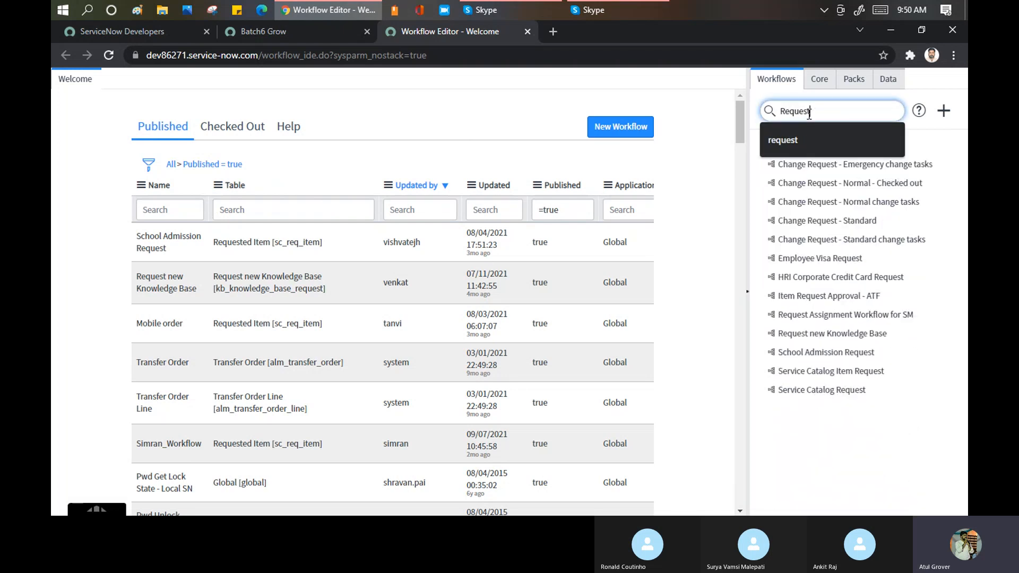
{"action": "left_click", "coordinate": [785, 140]}
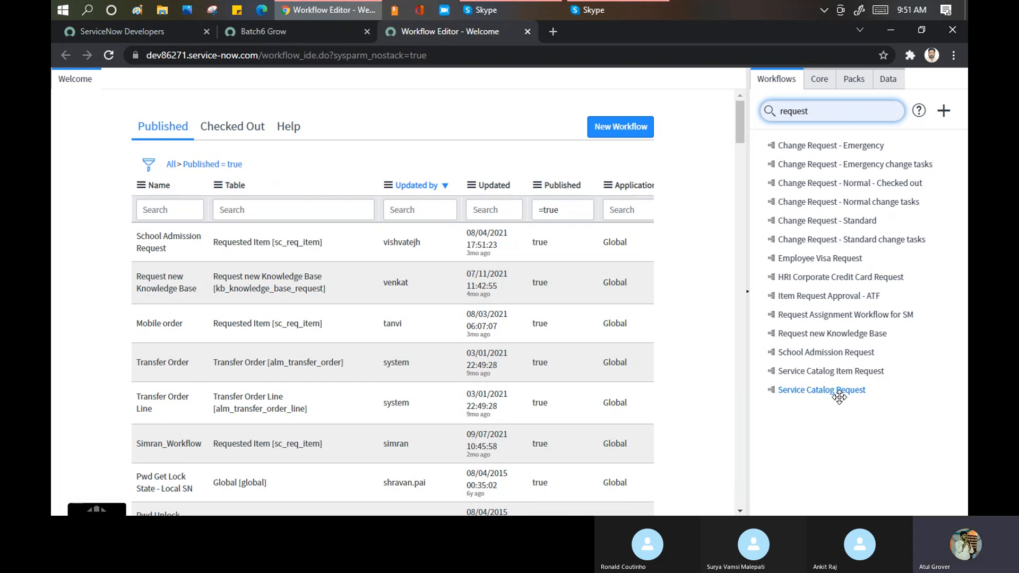
{"action": "left_click_drag", "start_coordinate": [812, 107], "coordinate": [683, 96]}
{"action": "type", "text": "price"}
{"action": "key", "text": "BackSpace"}
{"action": "key", "text": "BackSpace"}
{"action": "key", "text": "BackSpace"}
{"action": "key", "text": "BackSpace"}
{"action": "key", "text": "BackSpace"}
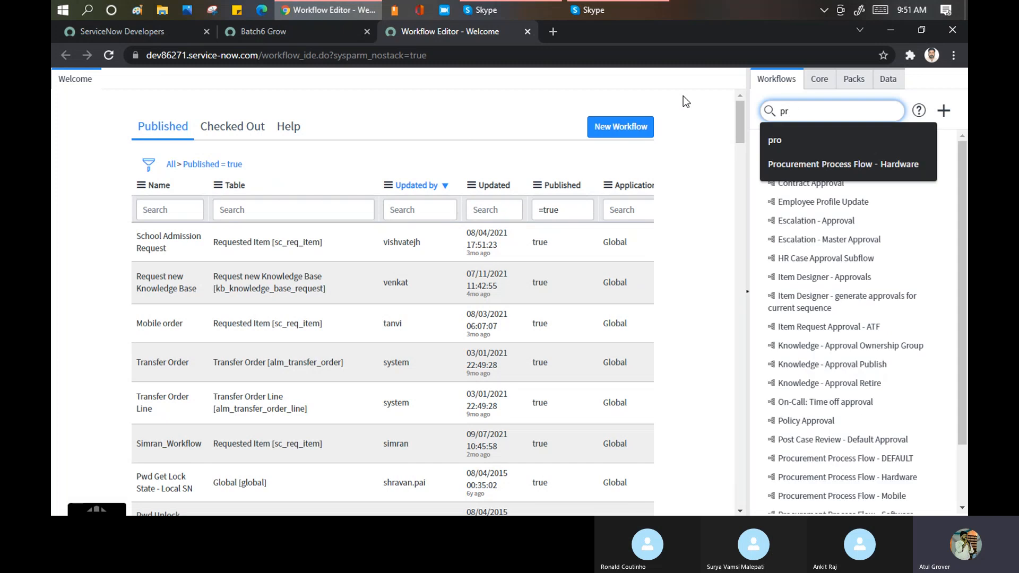
{"action": "type", "text": "request"}
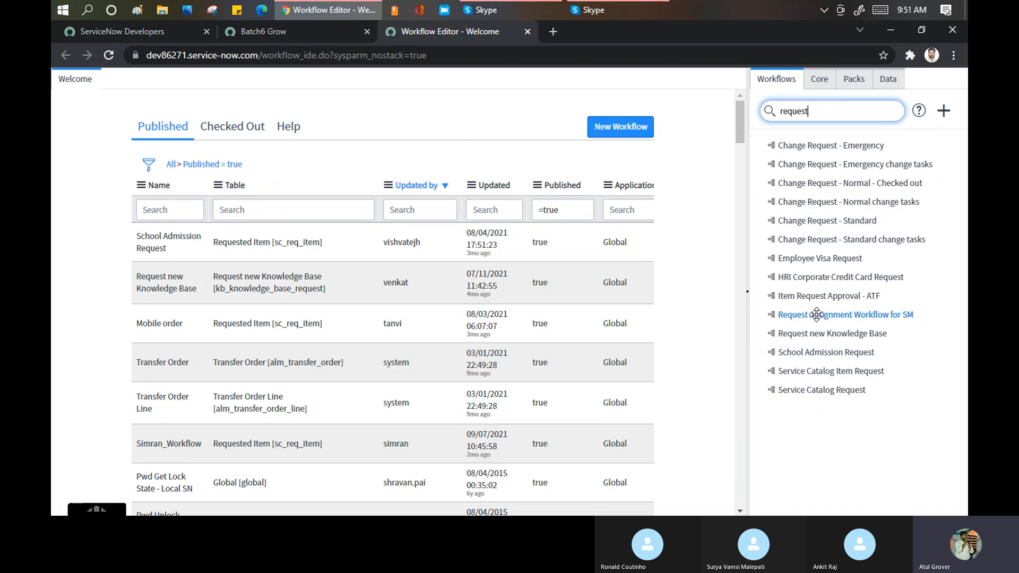
Filter the published workflows by names containing "request", using "*request".
{"action": "left_click", "coordinate": [173, 218]}
{"action": "type", "text": "*request"}
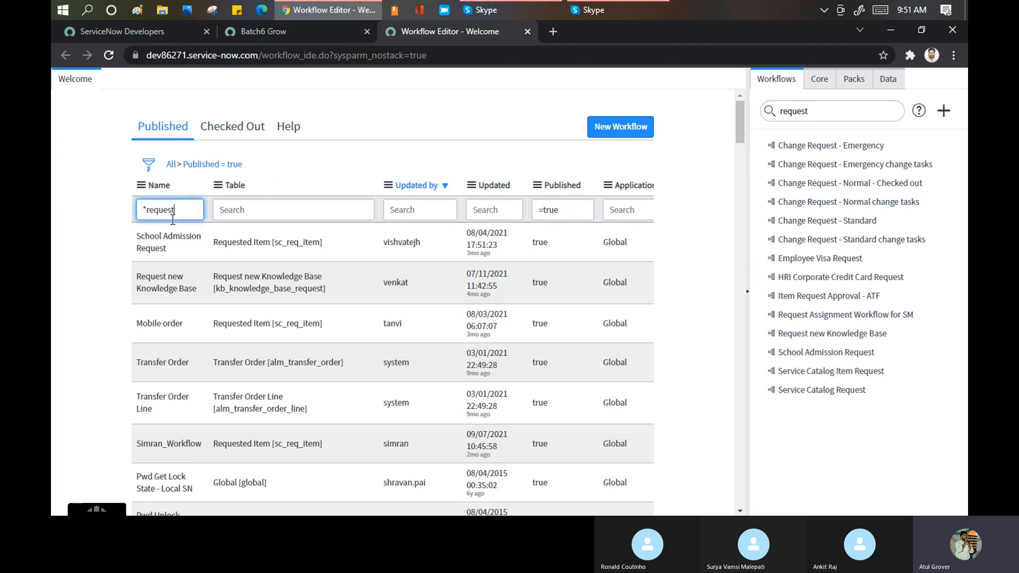
{"action": "key", "text": "Return"}
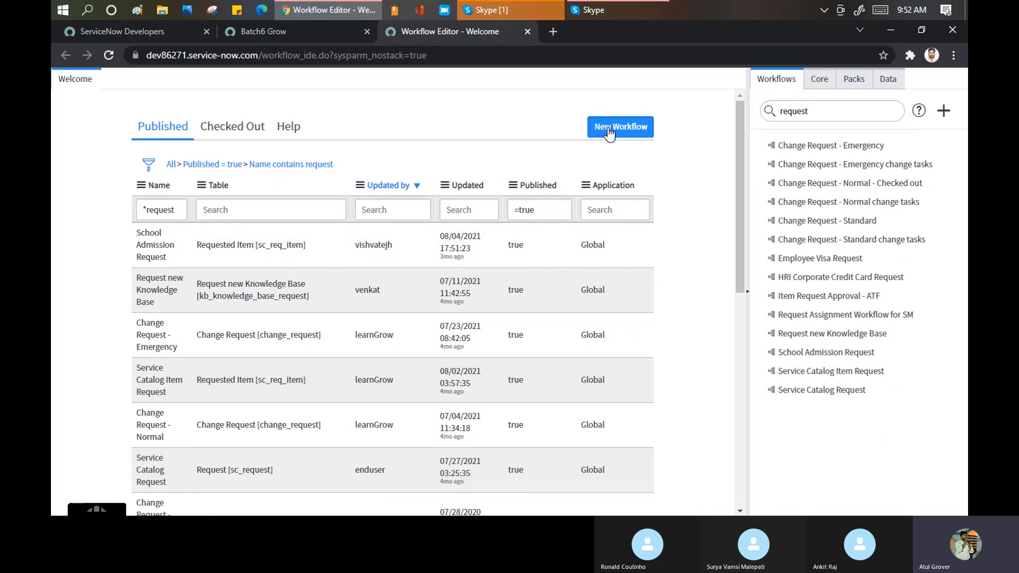
Check the Skype call window, return to the Workflow Editor and close the new workflow form without submitting it.
{"action": "left_click", "coordinate": [518, 10]}
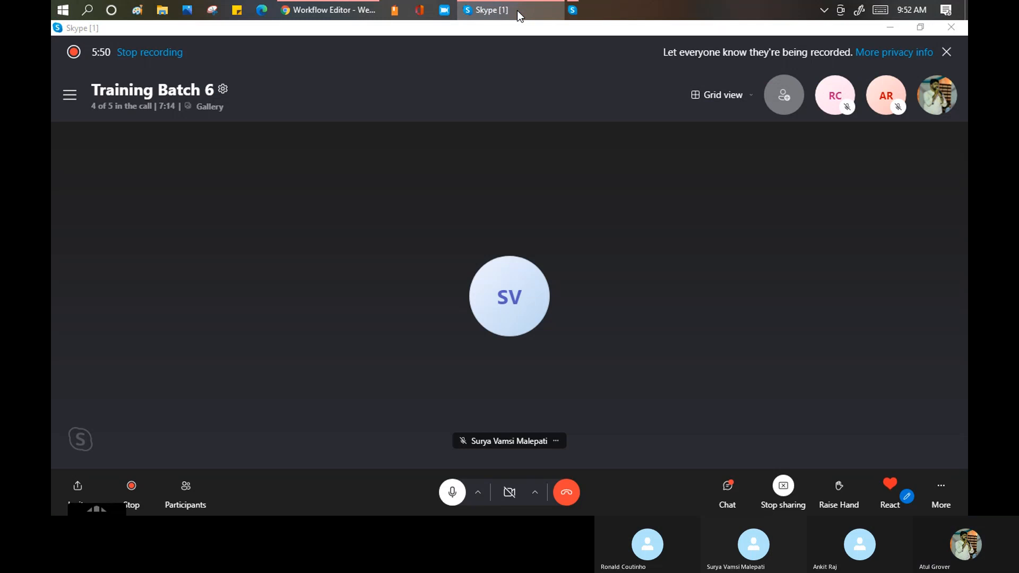
{"action": "mouse_move", "coordinate": [316, 12]}
{"action": "key", "text": "alt+Tab"}
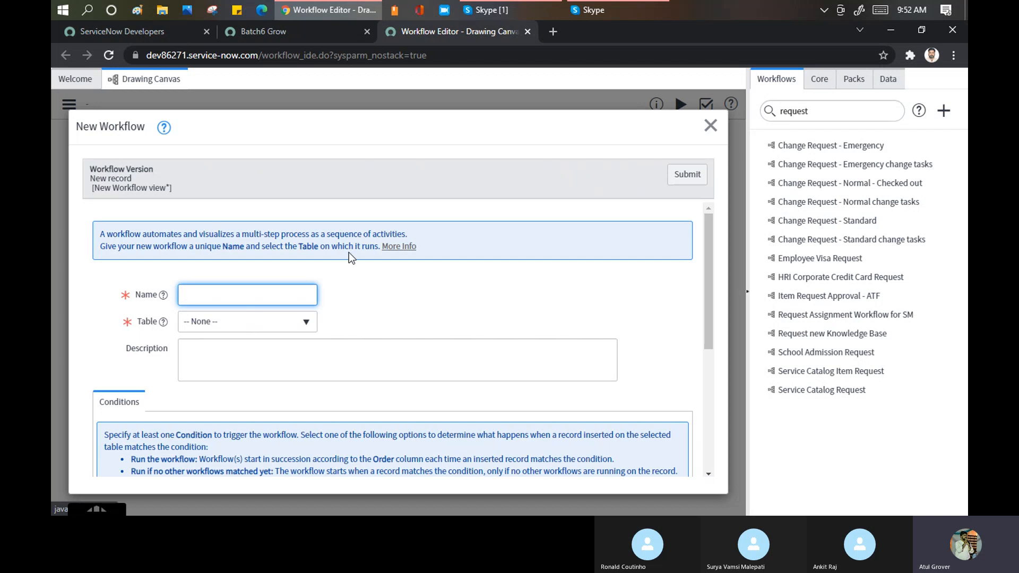
{"action": "left_click", "coordinate": [708, 130]}
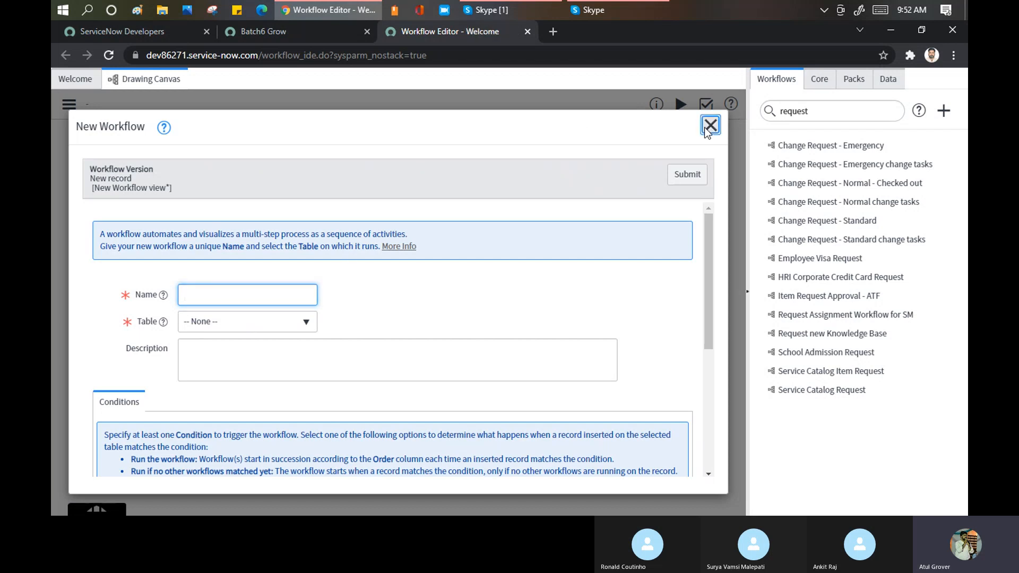
Open the Service Catalog Request workflow on a widened canvas and examine the values set by its Set Requested activity.
{"action": "left_click", "coordinate": [819, 390]}
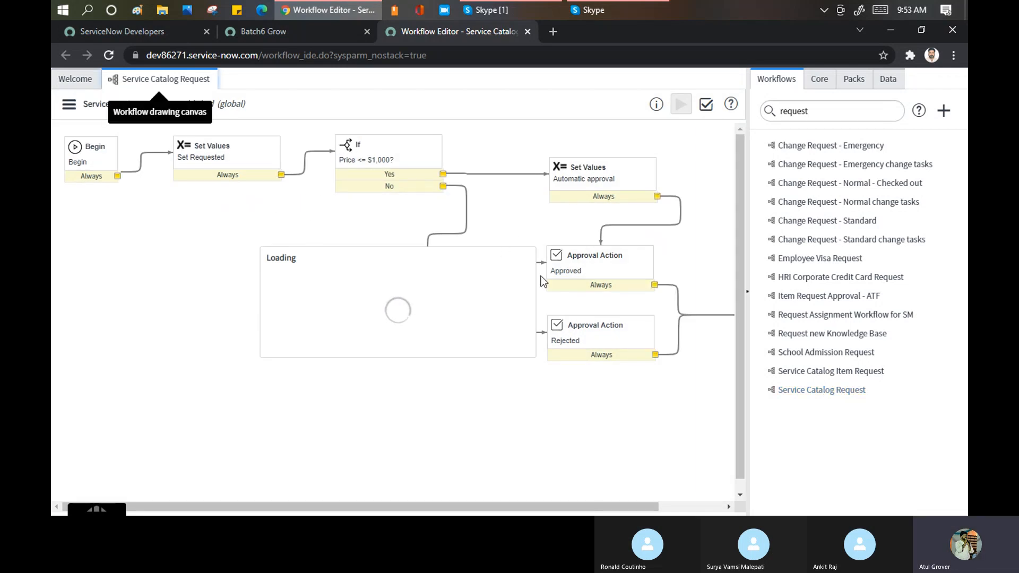
{"action": "left_click", "coordinate": [749, 296]}
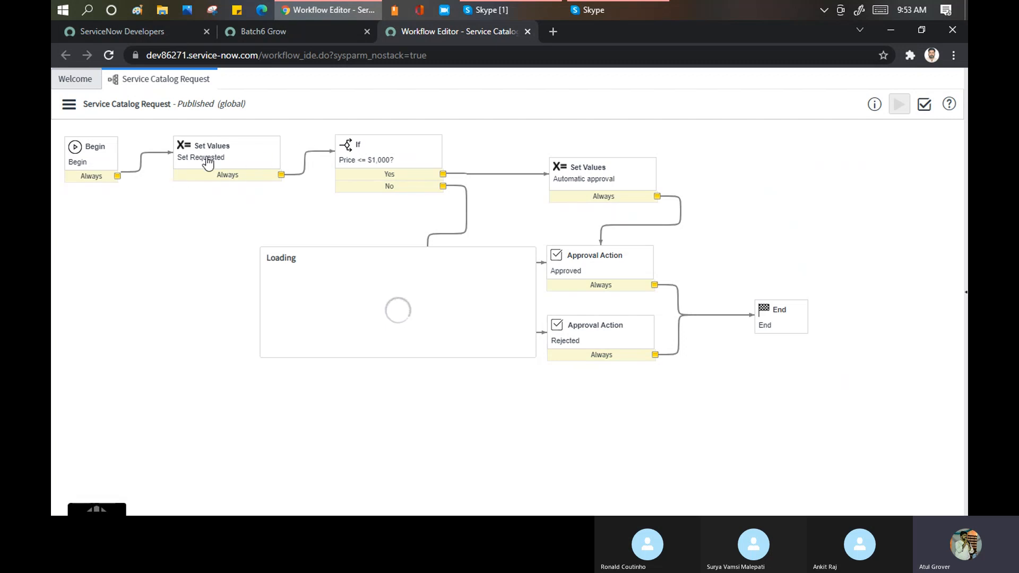
{"action": "double_click", "coordinate": [228, 156]}
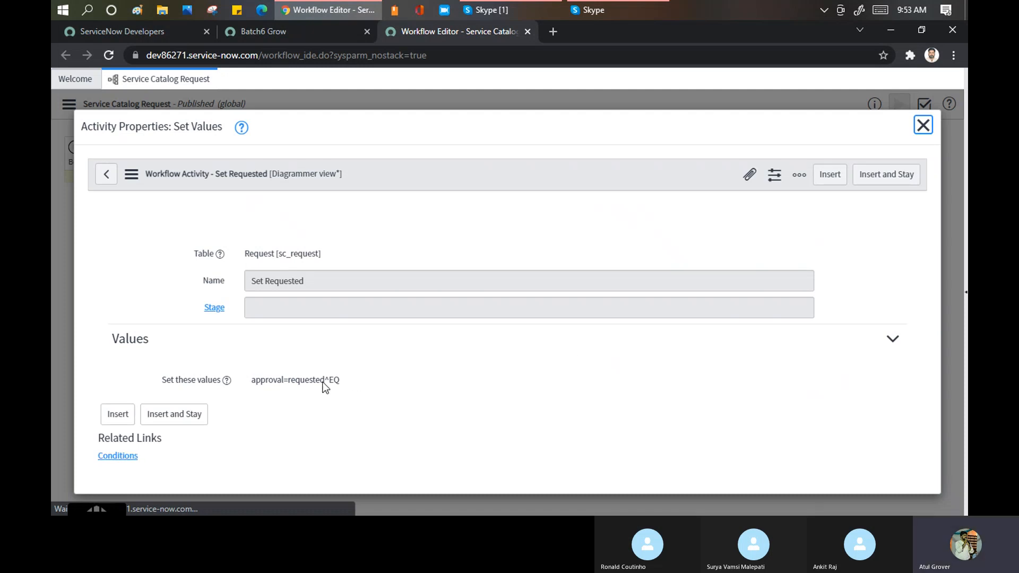
{"action": "left_click_drag", "start_coordinate": [253, 375], "coordinate": [339, 376]}
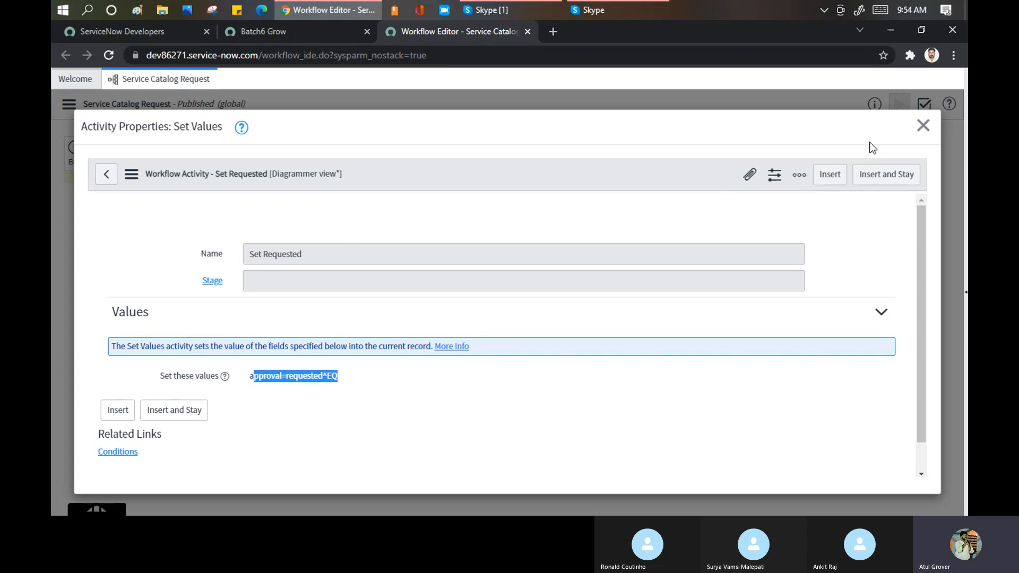
{"action": "left_click", "coordinate": [928, 129]}
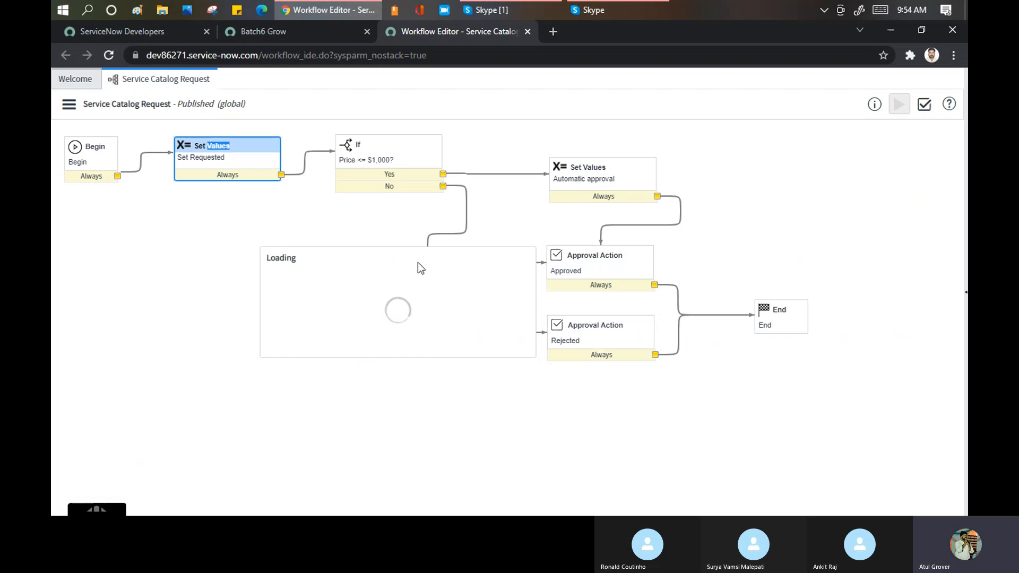
Reload the Workflow Editor, filter the workflows by "request" and reopen the Service Catalog Request workflow.
{"action": "left_click", "coordinate": [461, 59]}
{"action": "key", "text": "Return"}
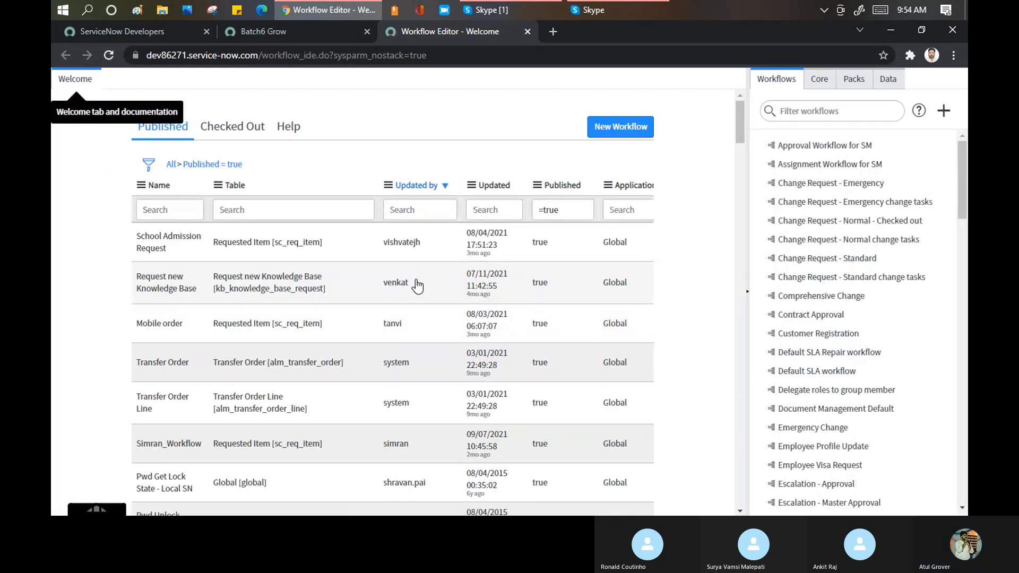
{"action": "left_click", "coordinate": [804, 111]}
{"action": "type", "text": "reqiest"}
{"action": "key", "text": "BackSpace"}
{"action": "key", "text": "BackSpace"}
{"action": "type", "text": "uest"}
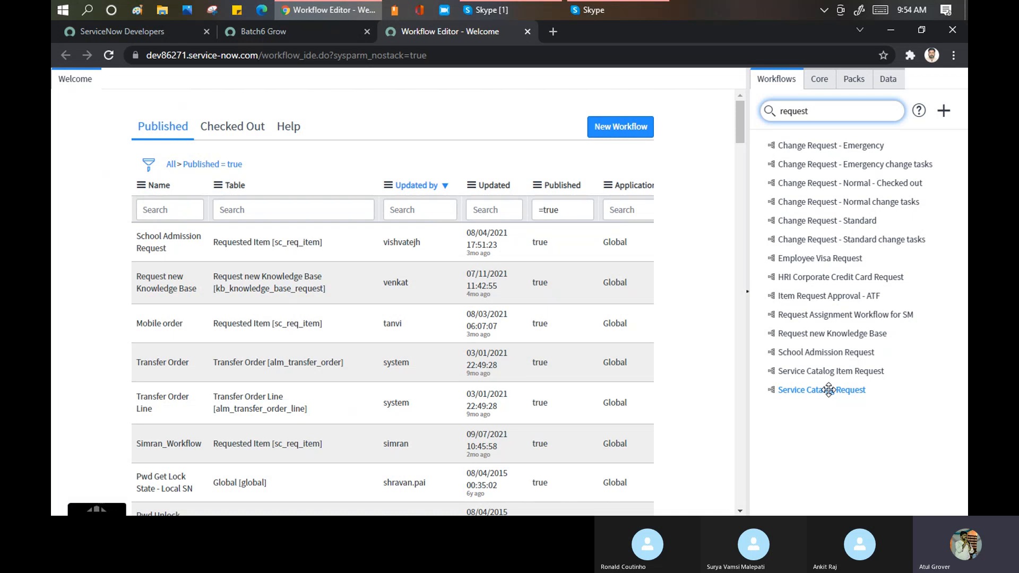
{"action": "left_click", "coordinate": [828, 391]}
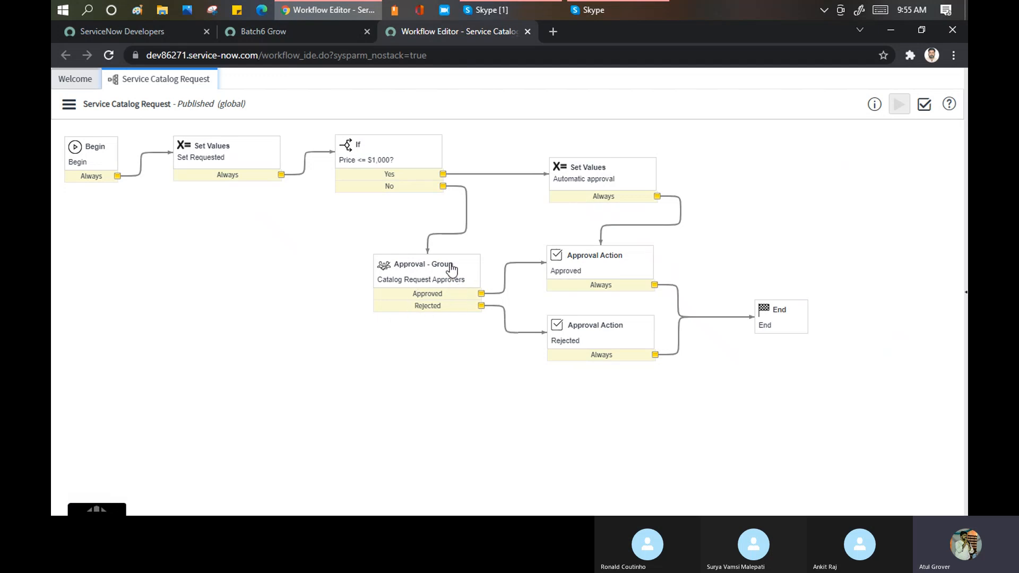
Examine the approver groups and conditions for approval in the Catalog Request Approvers activity's properties, and close them without changes.
{"action": "double_click", "coordinate": [414, 280]}
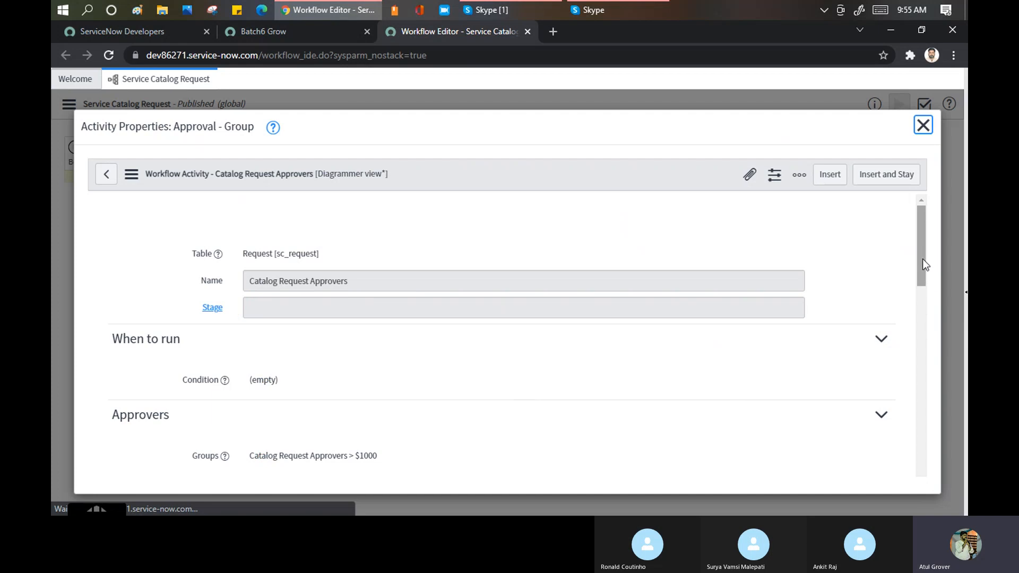
{"action": "left_click_drag", "start_coordinate": [923, 254], "coordinate": [710, 334]}
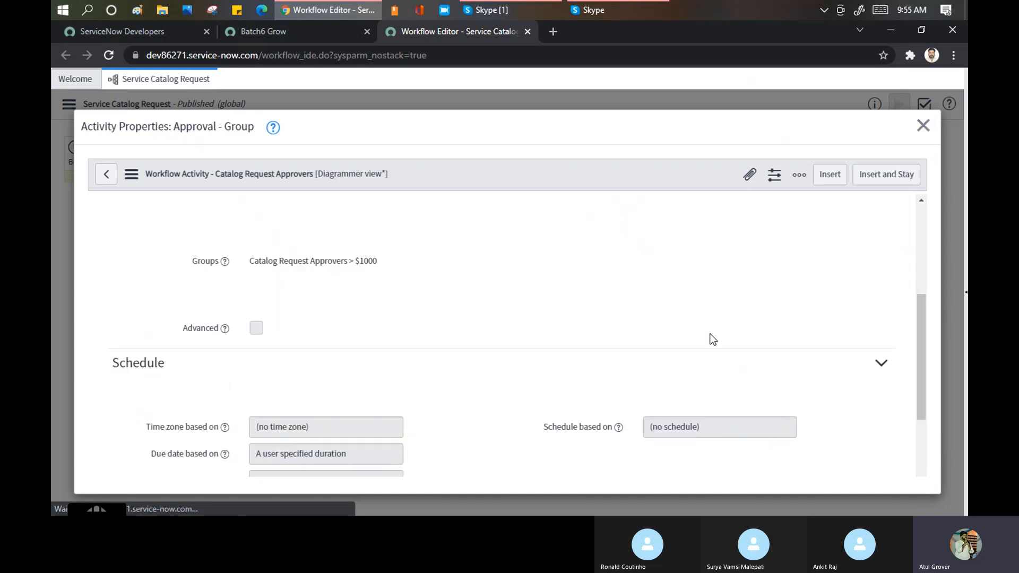
{"action": "left_click_drag", "start_coordinate": [273, 261], "coordinate": [373, 263]}
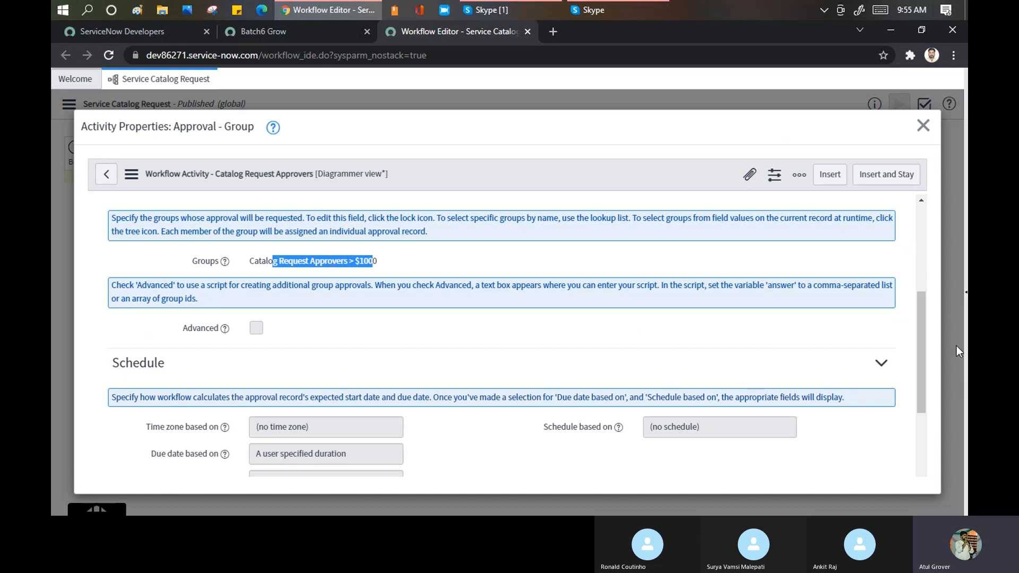
{"action": "left_click_drag", "start_coordinate": [919, 311], "coordinate": [914, 417]}
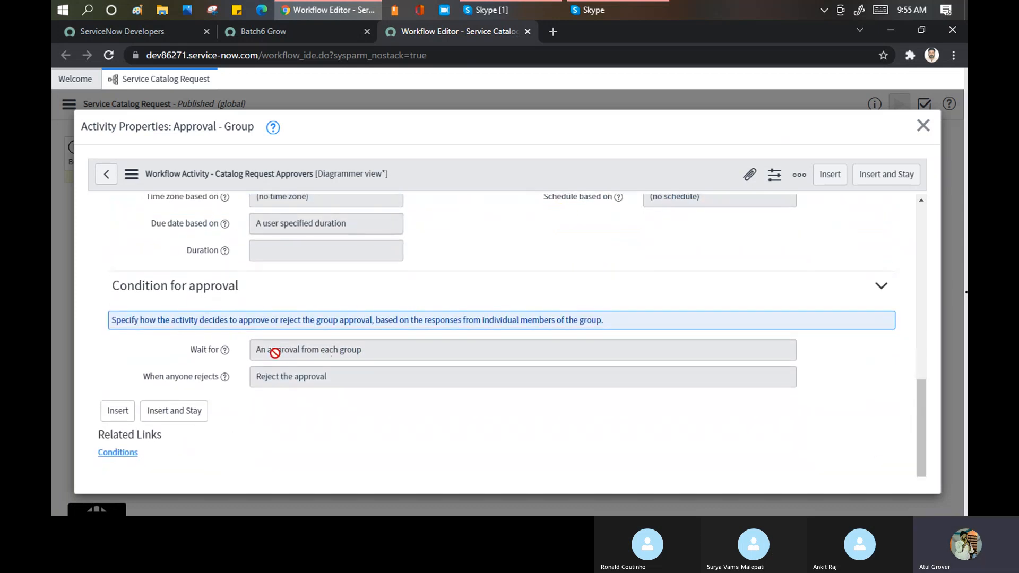
{"action": "left_click", "coordinate": [255, 350]}
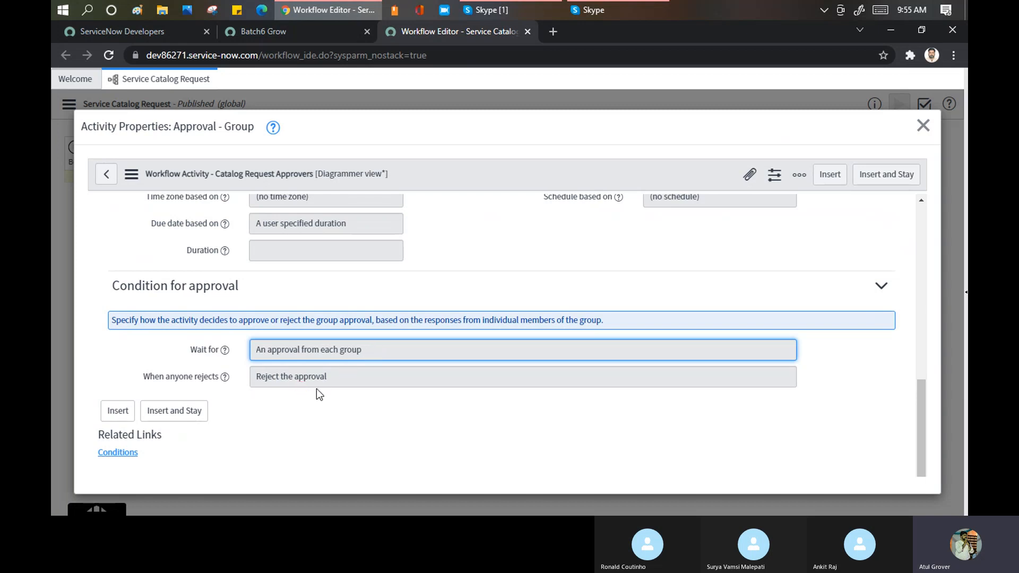
{"action": "left_click", "coordinate": [259, 370]}
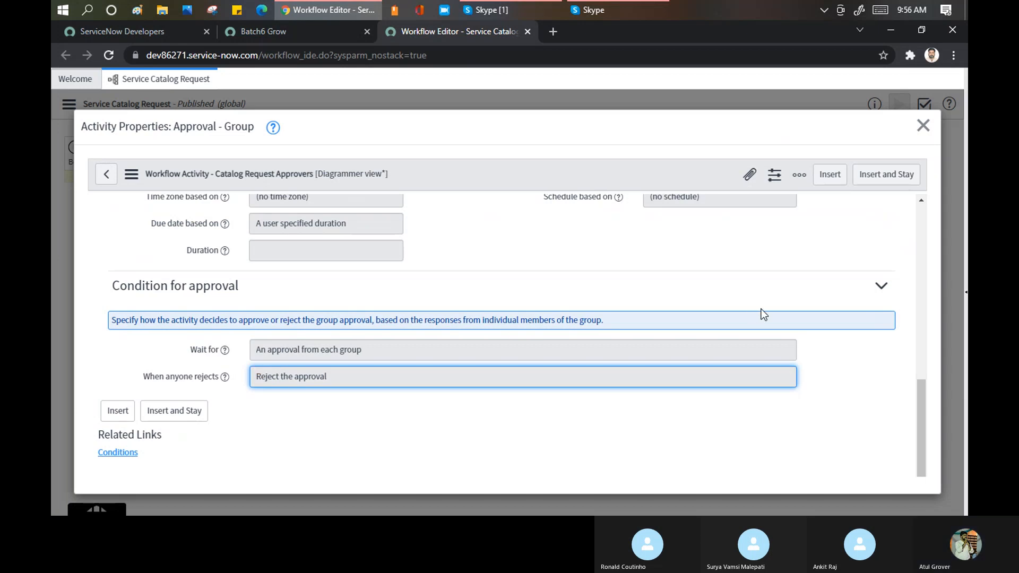
{"action": "left_click_drag", "start_coordinate": [925, 434], "coordinate": [933, 319]}
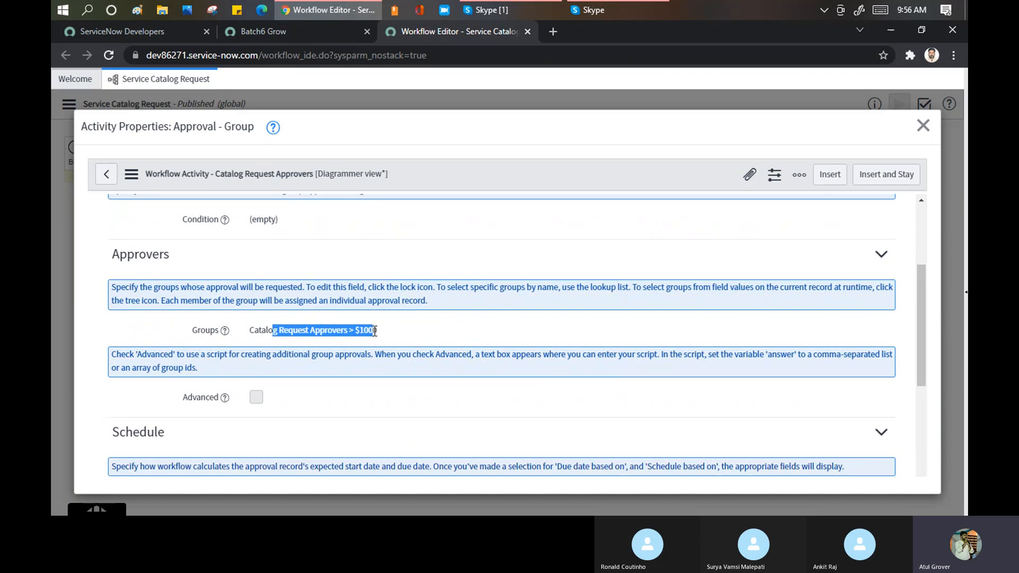
{"action": "left_click", "coordinate": [924, 125]}
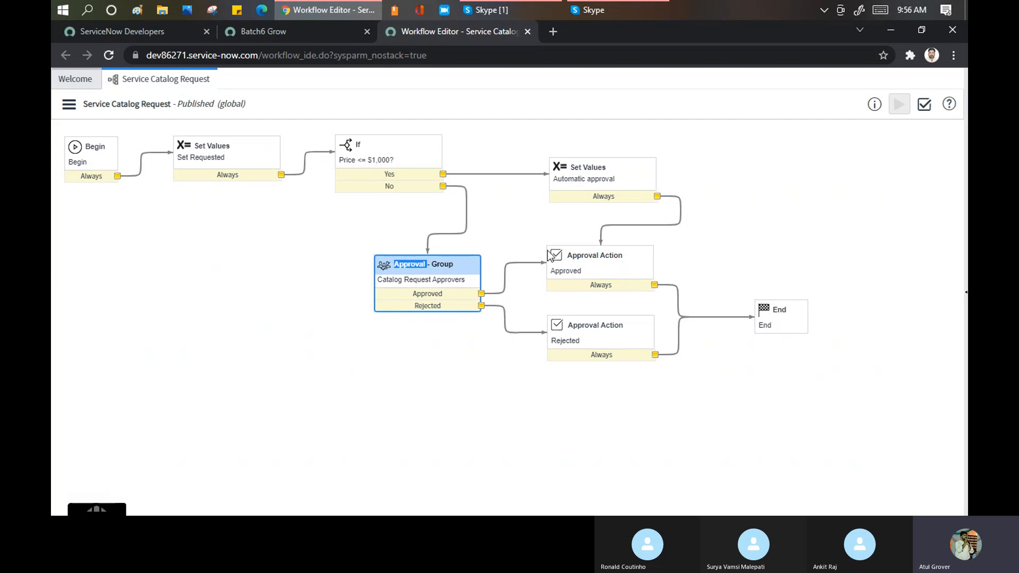
Return to the workflow list, remove its published condition and filter by names containing "Request", using "*Request".
{"action": "left_click", "coordinate": [69, 80]}
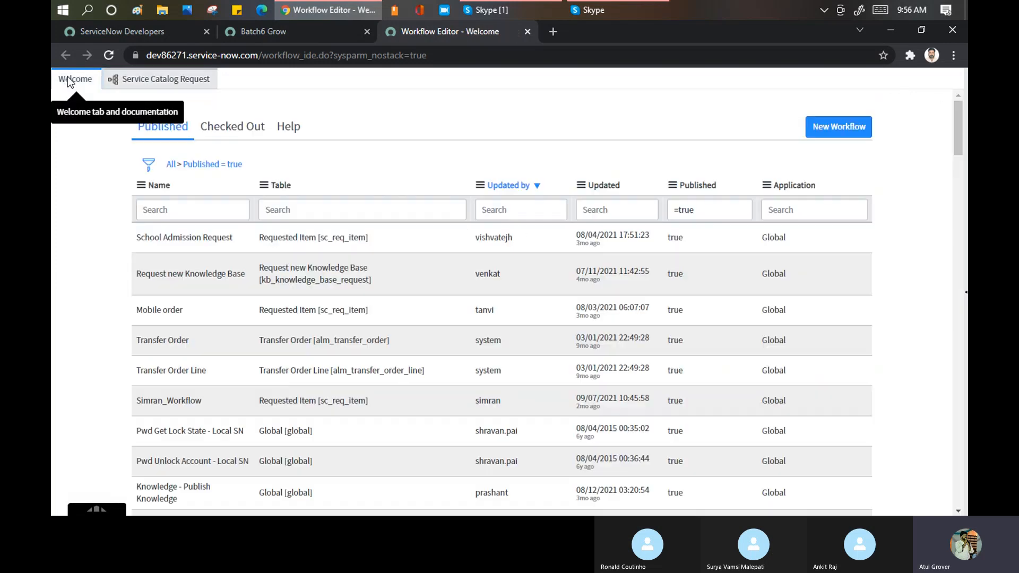
{"action": "left_click", "coordinate": [213, 208]}
{"action": "type", "text": "Reqiest"}
{"action": "key", "text": "BackSpace"}
{"action": "key", "text": "BackSpace"}
{"action": "key", "text": "BackSpace"}
{"action": "key", "text": "BackSpace"}
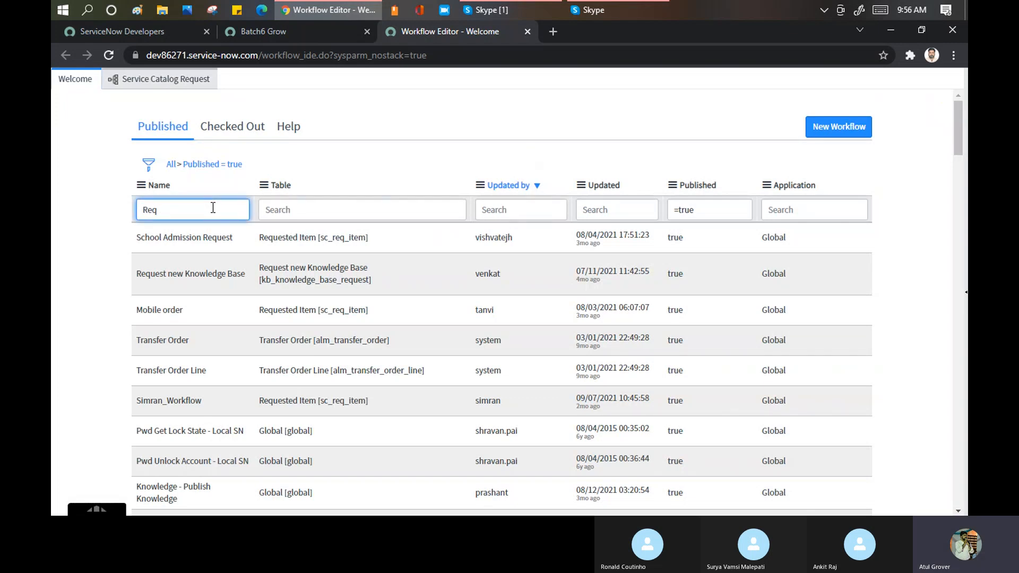
{"action": "type", "text": "uest"}
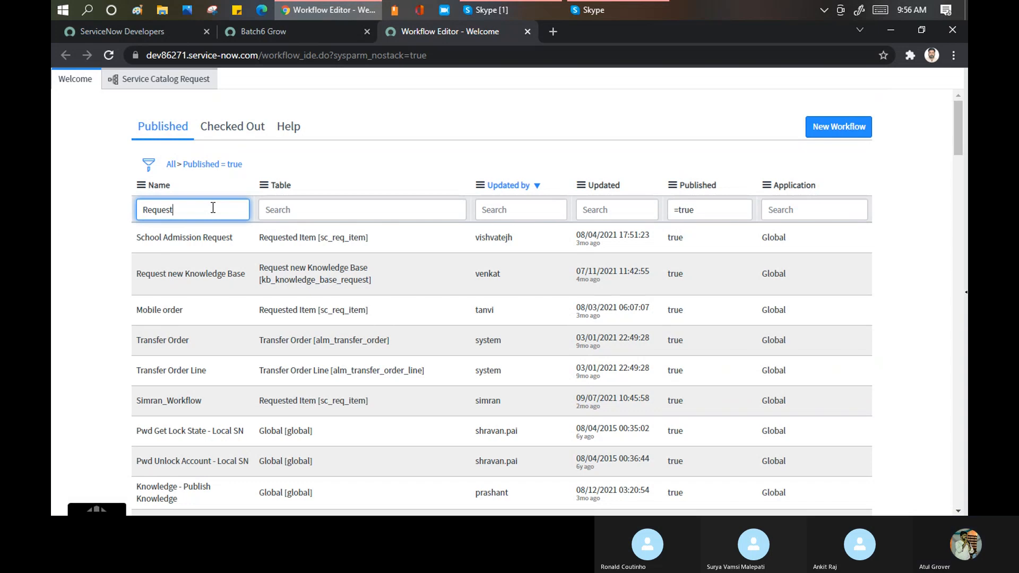
{"action": "key", "text": "Return"}
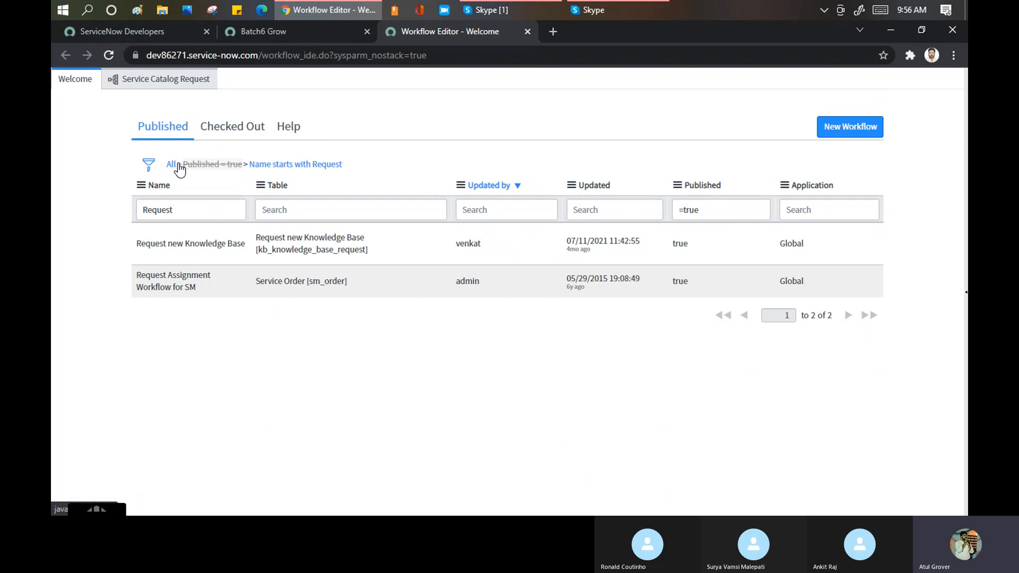
{"action": "left_click", "coordinate": [144, 211]}
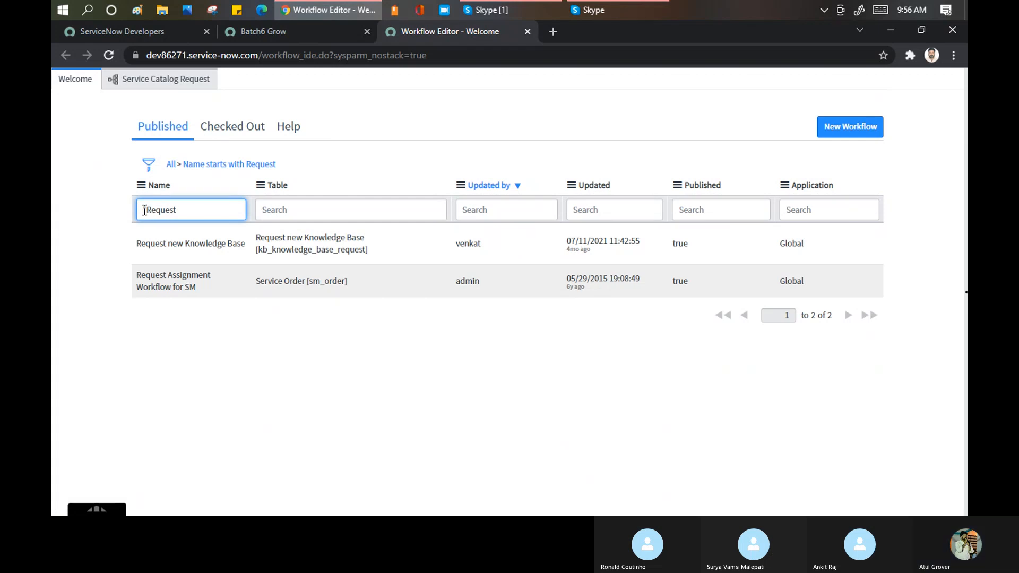
{"action": "type", "text": "*"}
{"action": "key", "text": "Return"}
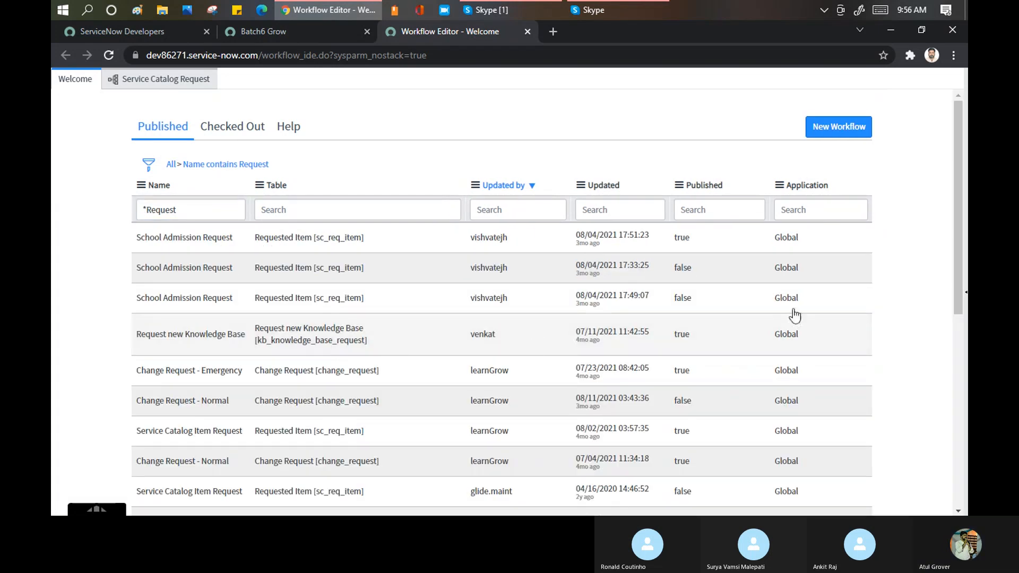
Open the unpublished version of the Service Catalog Item Request workflow and examine its approval, task and notification activities.
{"action": "scroll", "coordinate": [958, 244], "scroll_direction": "down", "scroll_amount": 3}
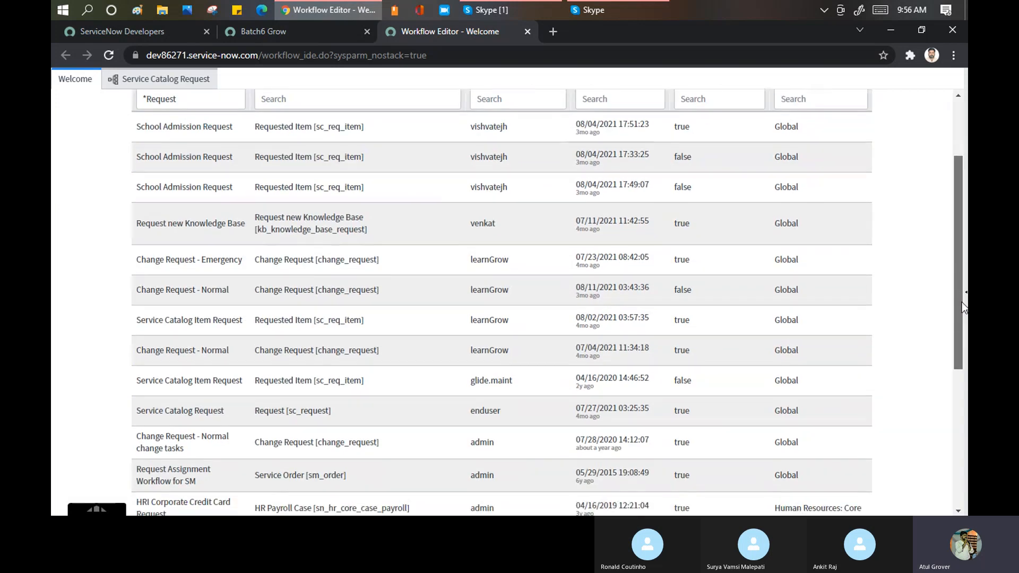
{"action": "left_click", "coordinate": [181, 333]}
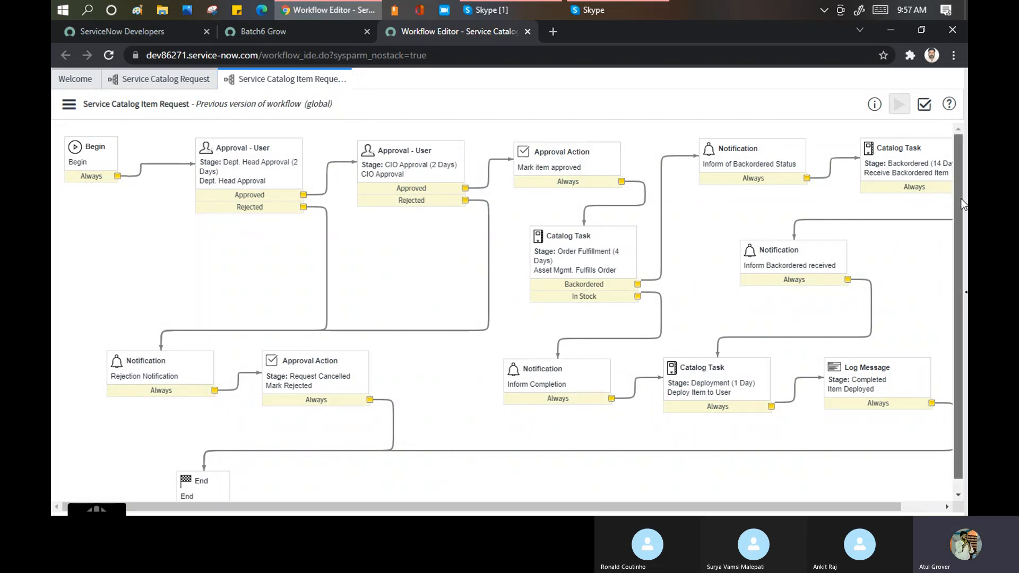
{"action": "scroll", "coordinate": [962, 201], "scroll_direction": "down", "scroll_amount": 1}
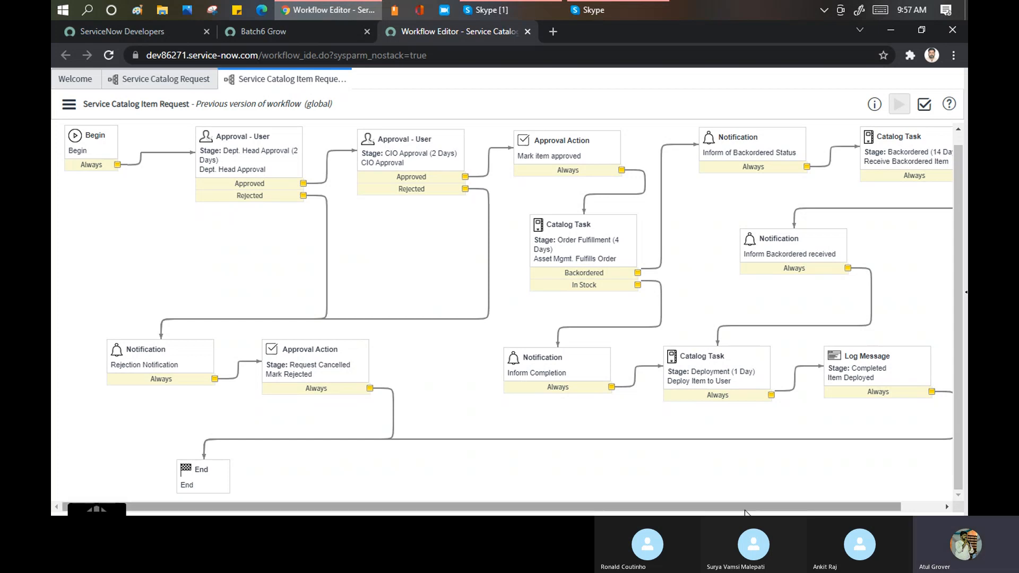
{"action": "mouse_move", "coordinate": [434, 507]}
{"action": "left_mouse_down"}
{"action": "mouse_move", "coordinate": [478, 508]}
{"action": "mouse_move", "coordinate": [425, 496]}
{"action": "left_mouse_up"}
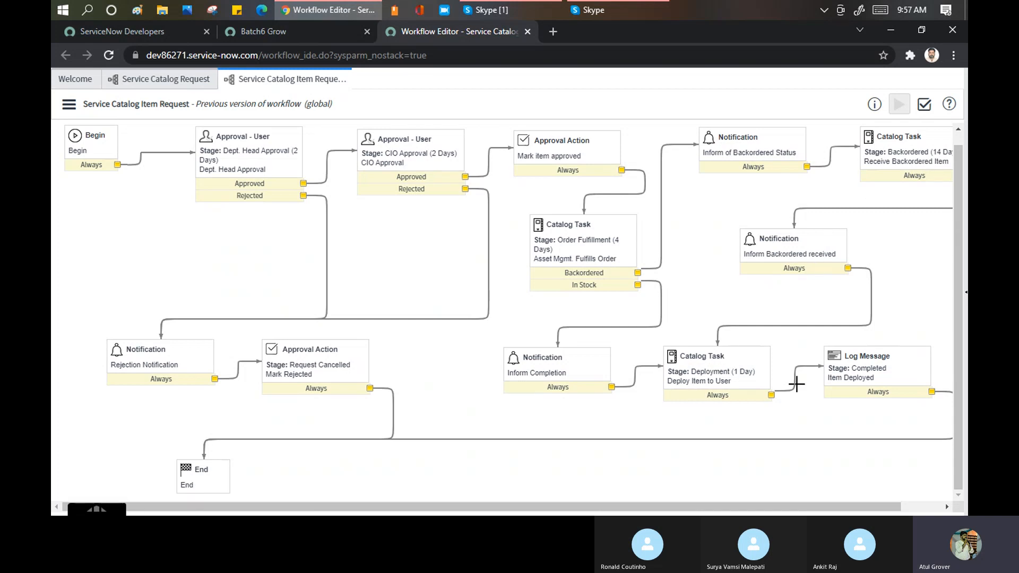
Start a new workflow from the workflow list and name it "Small Scale- Weeding".
{"action": "left_click", "coordinate": [76, 87]}
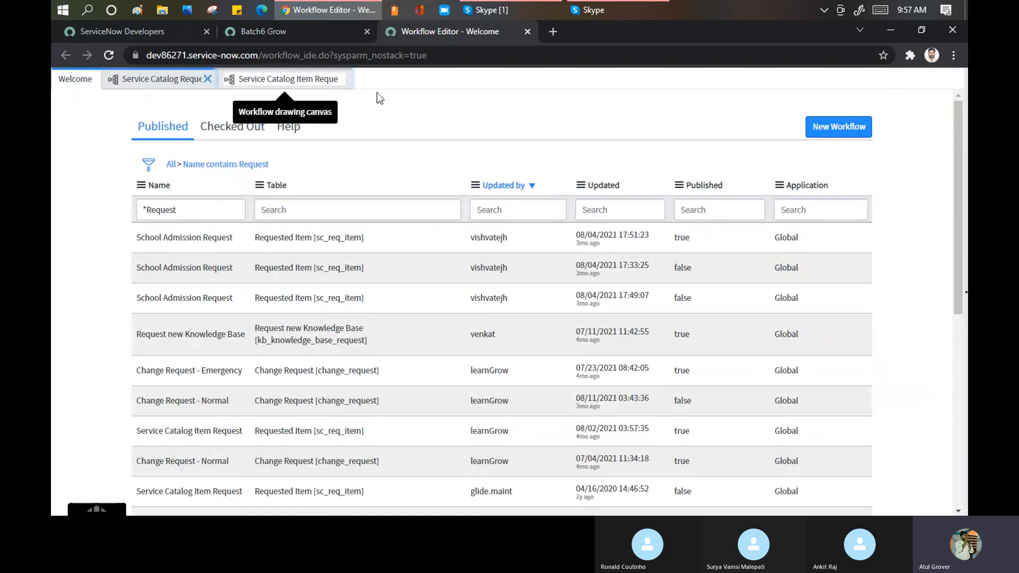
{"action": "left_click", "coordinate": [847, 128]}
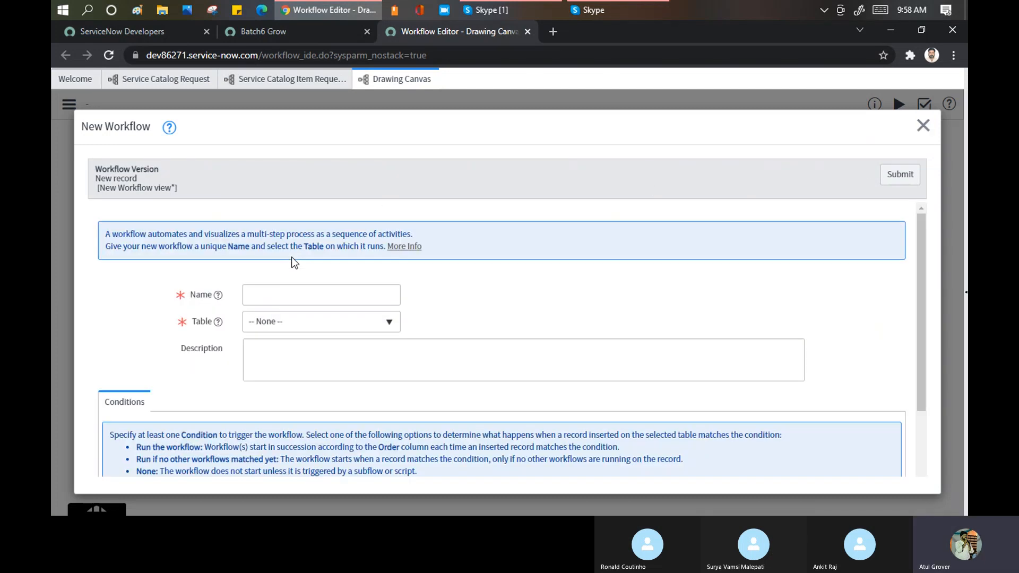
{"action": "left_click", "coordinate": [286, 296]}
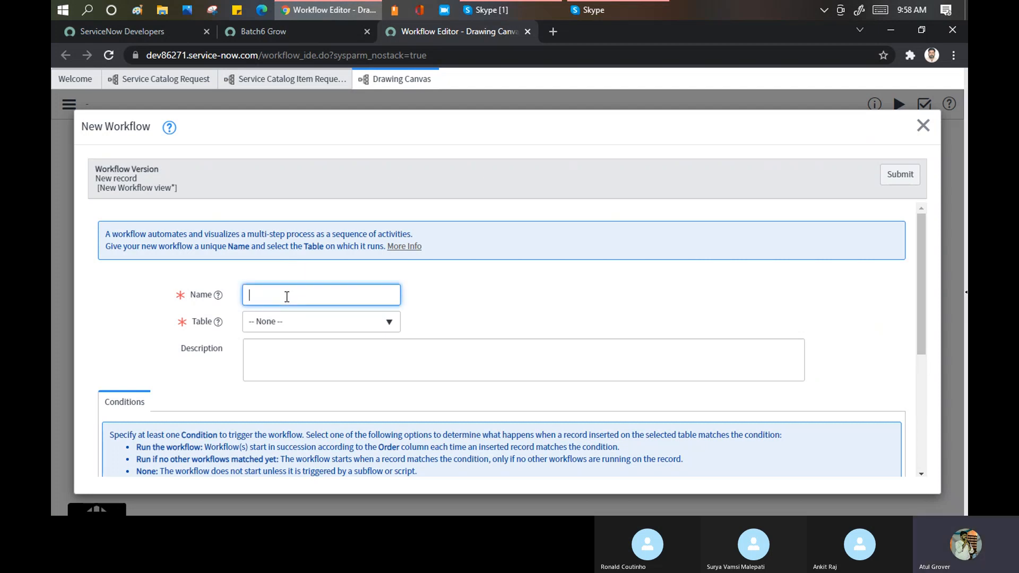
{"action": "type", "text": "Small Scale- Weeding"}
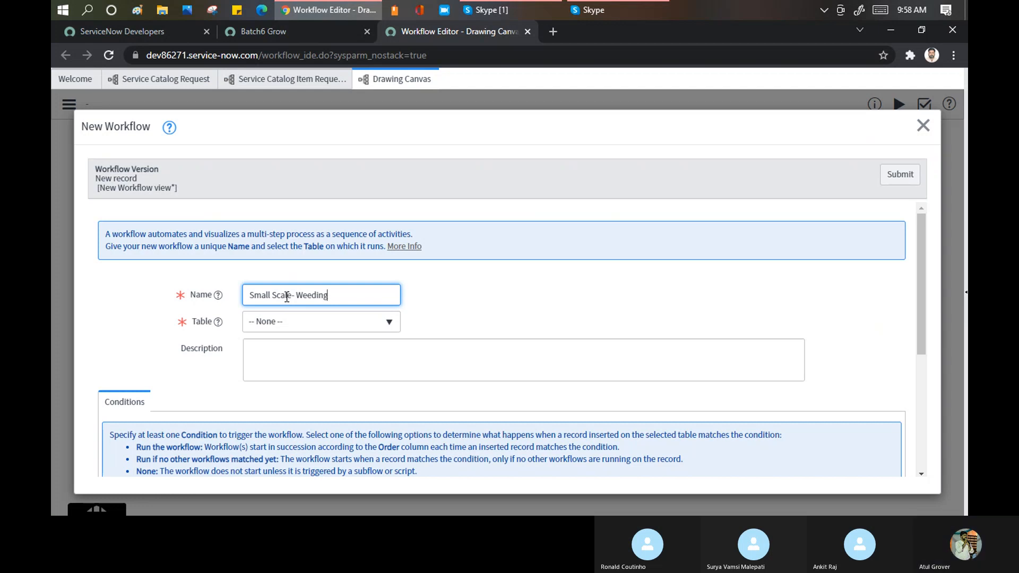
Set the new workflow's table to Requested Item [sc_req_item], finding it with "sc_req_item", and leave the description empty.
{"action": "left_click", "coordinate": [332, 328]}
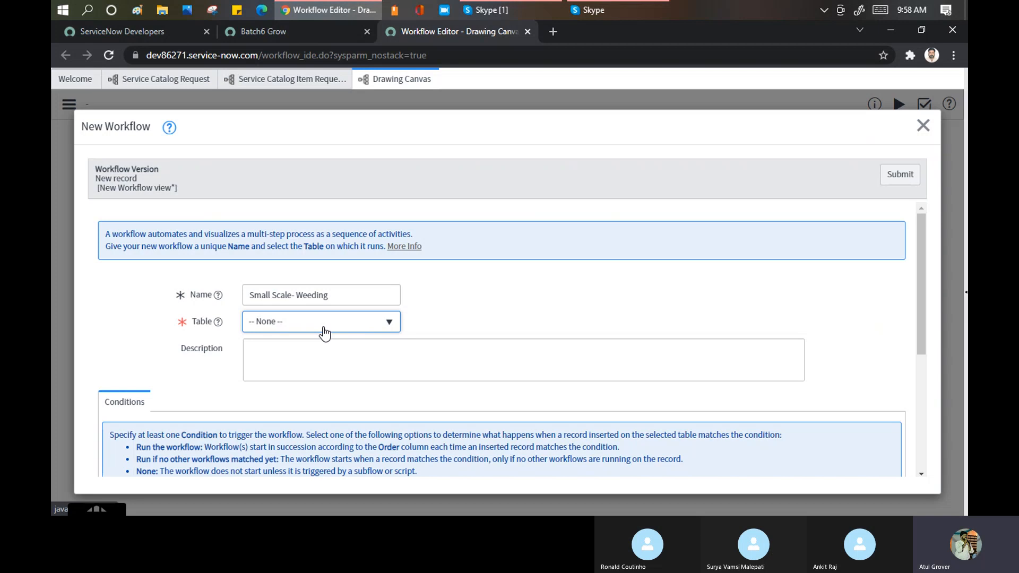
{"action": "left_click", "coordinate": [324, 332]}
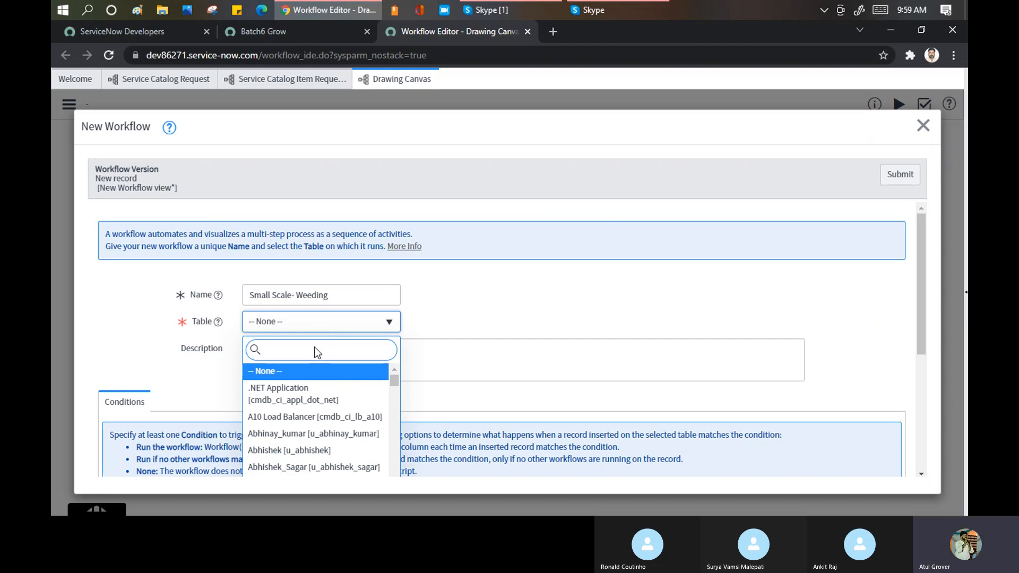
{"action": "type", "text": "sc_req"}
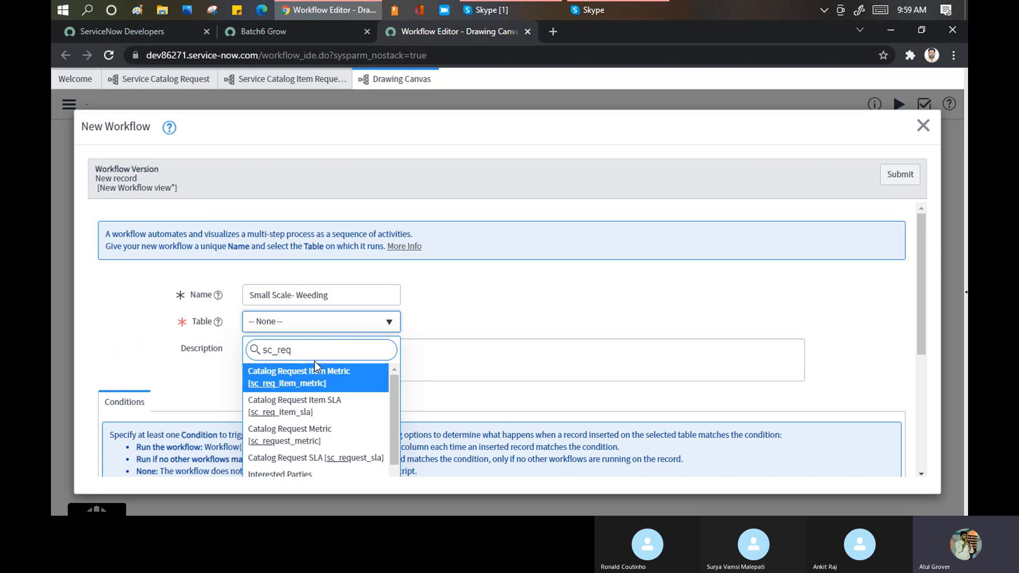
{"action": "type", "text": "_ite"}
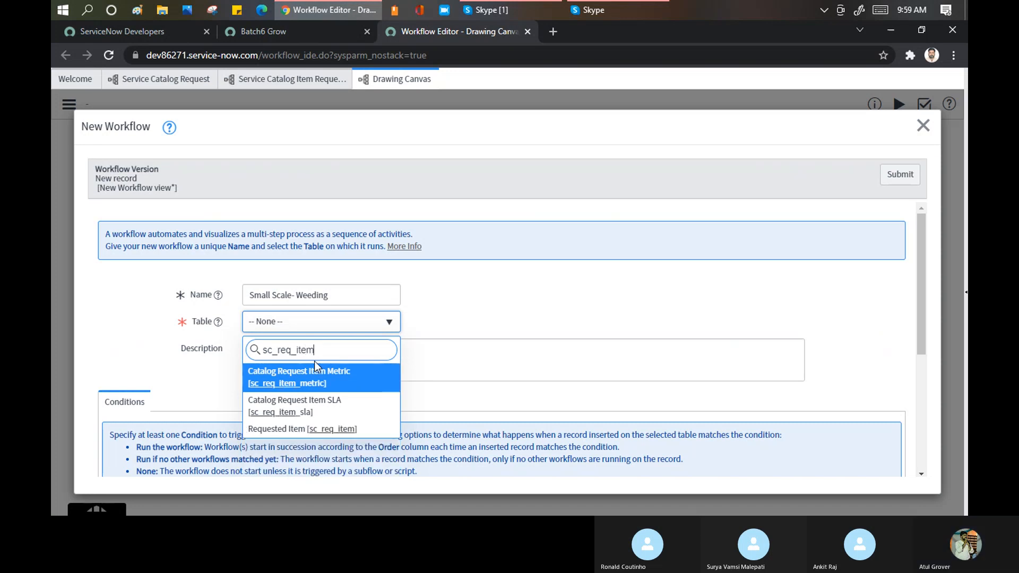
{"action": "type", "text": "m"}
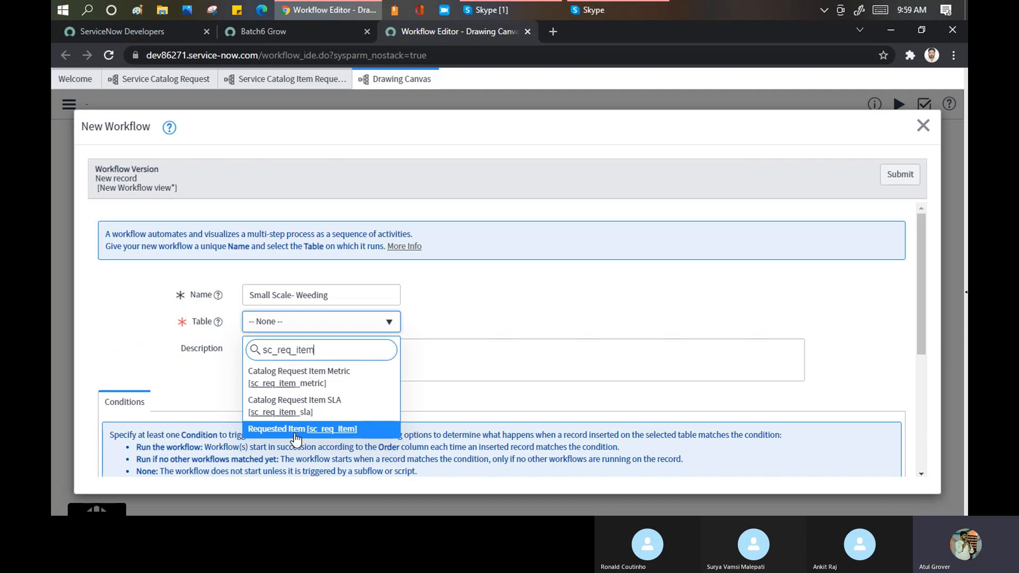
{"action": "left_click", "coordinate": [295, 431]}
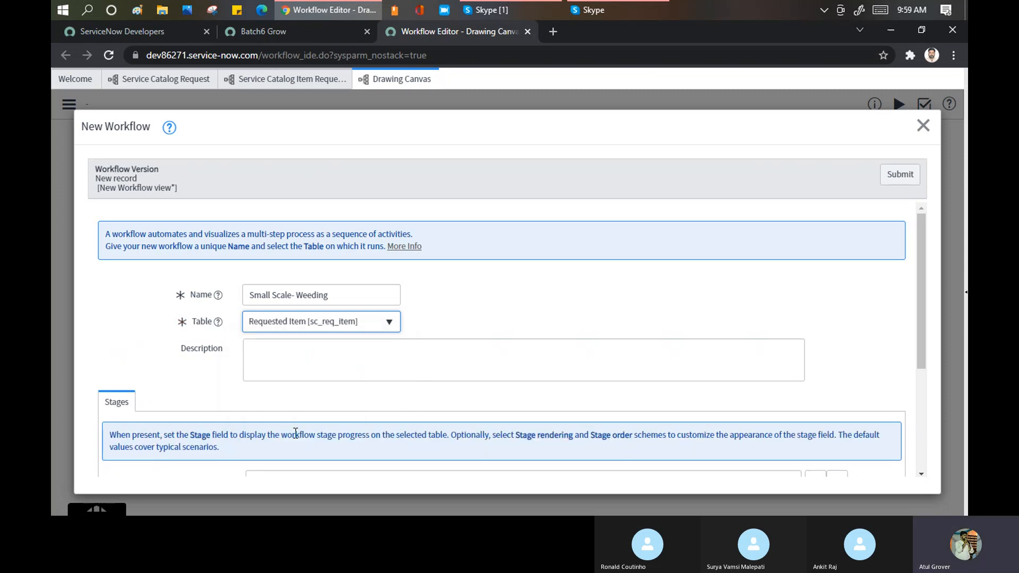
{"action": "left_click", "coordinate": [295, 367]}
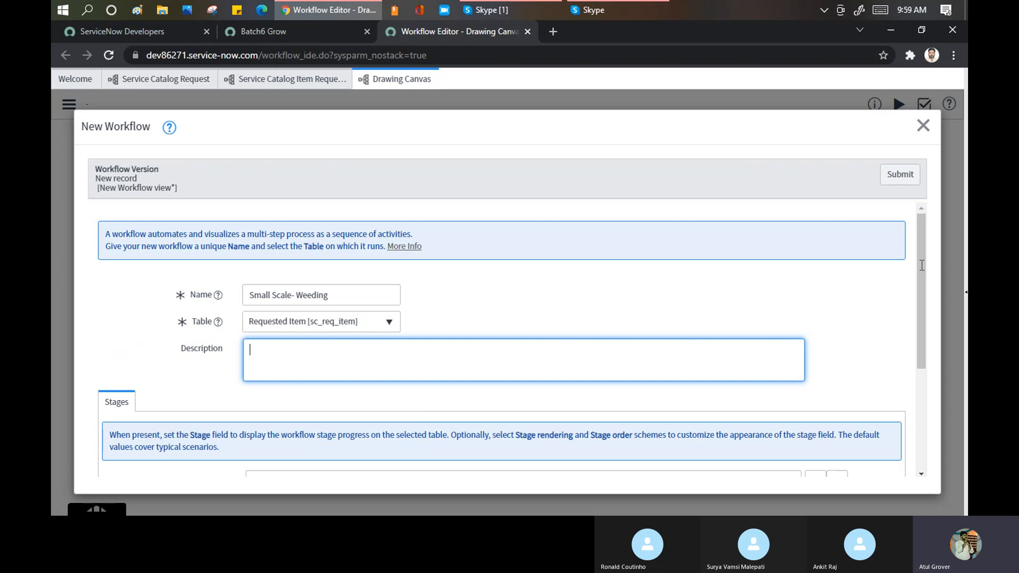
Keep stage rendering as Workflow-driven and stage order as Computed, and submit the new workflow.
{"action": "left_click_drag", "start_coordinate": [923, 268], "coordinate": [919, 375]}
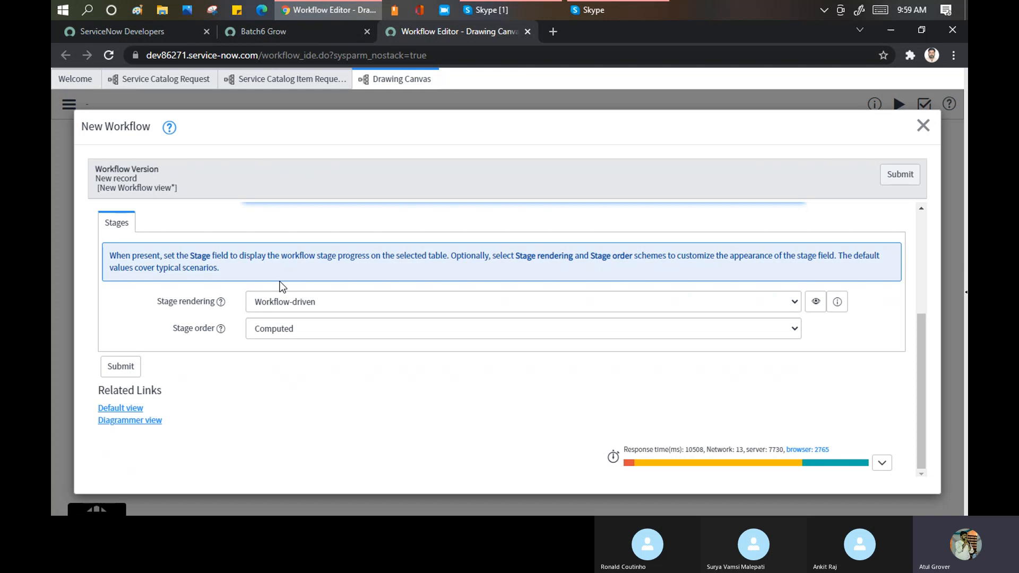
{"action": "left_click", "coordinate": [314, 302]}
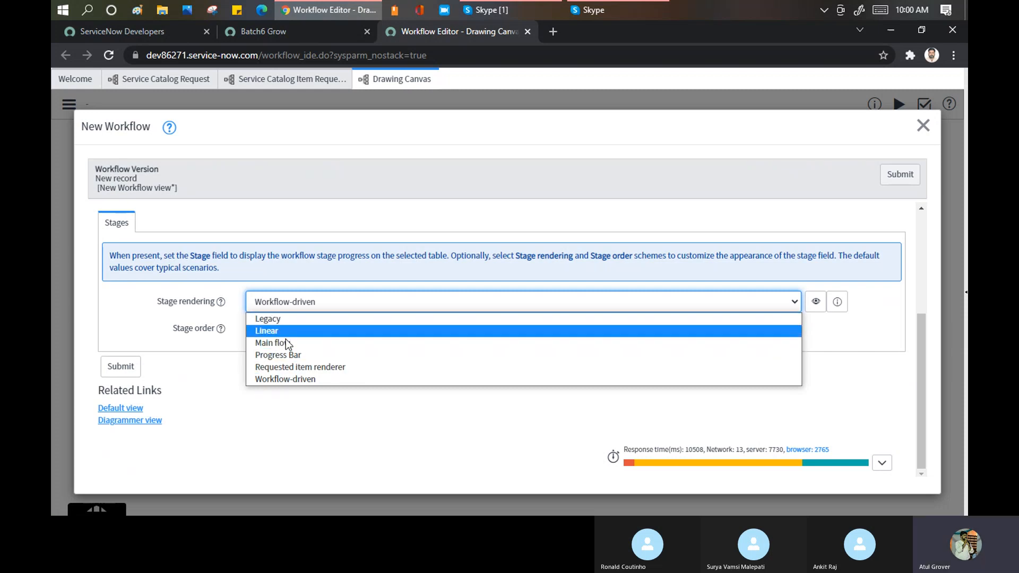
{"action": "left_click", "coordinate": [308, 380]}
{"action": "left_click", "coordinate": [296, 341]}
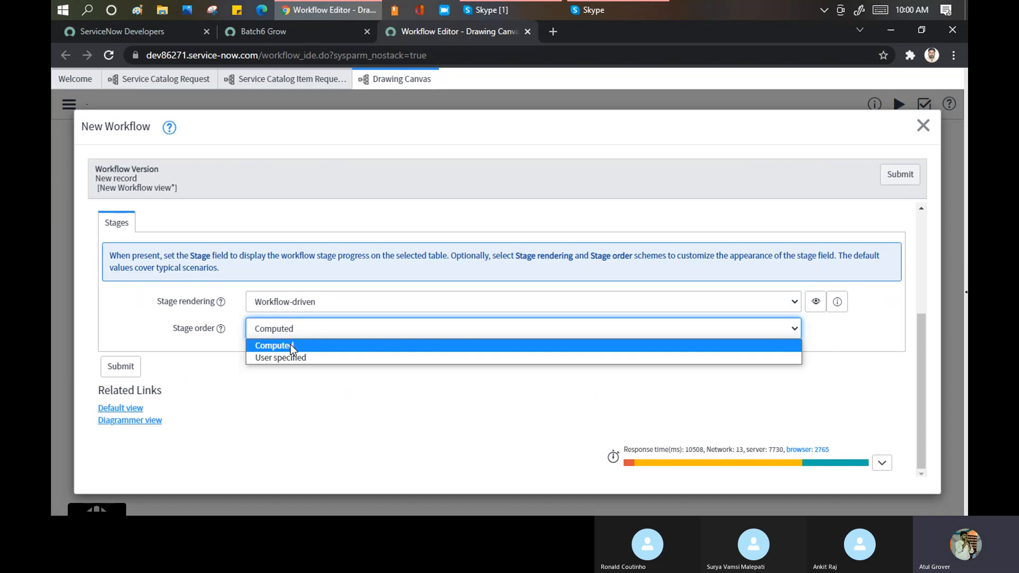
{"action": "left_click", "coordinate": [291, 346]}
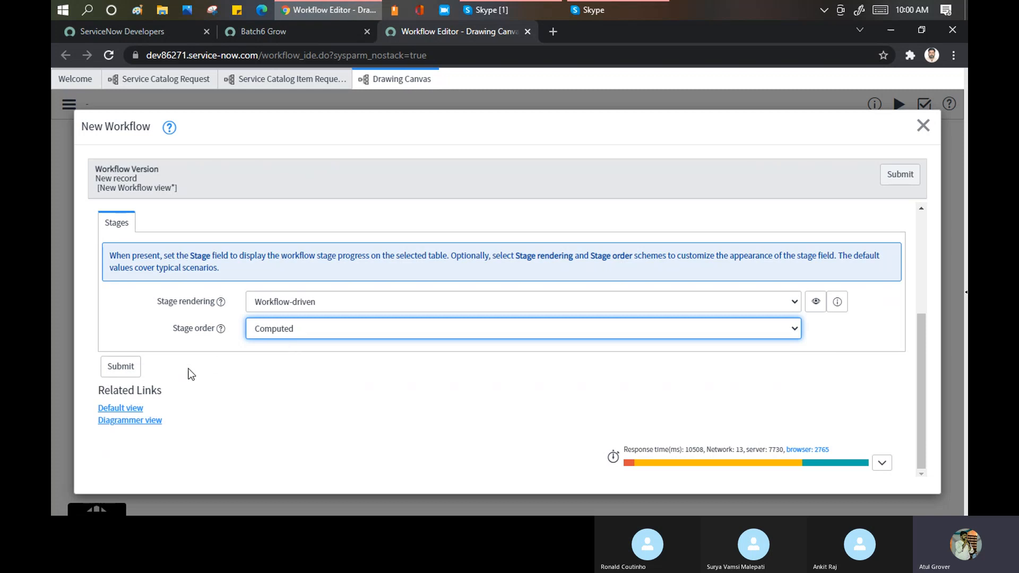
{"action": "left_click", "coordinate": [137, 369]}
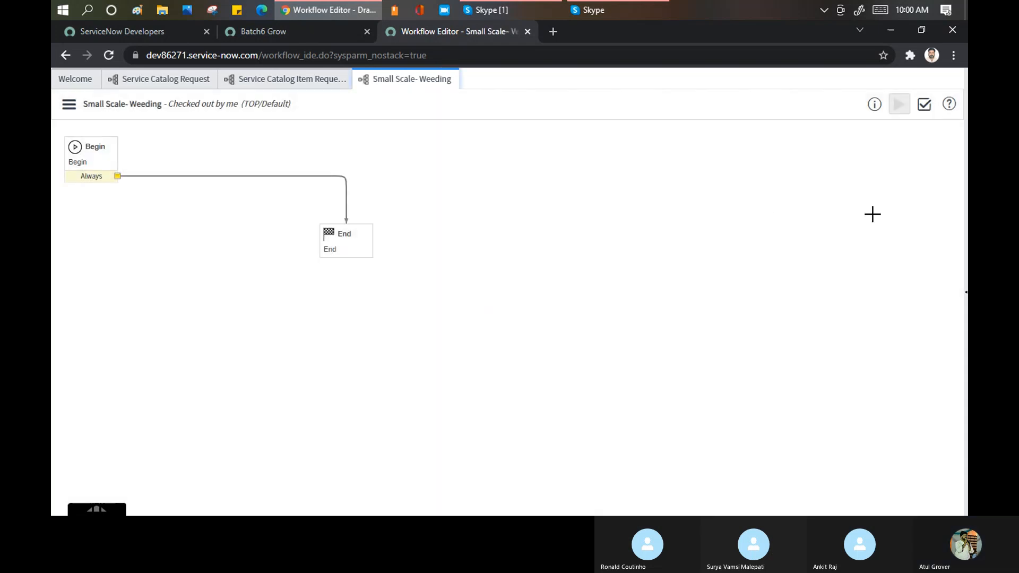
Show the workflow editor's core activities and collapse the categories from Approvals through Tasks to get an overview.
{"action": "left_click", "coordinate": [966, 298]}
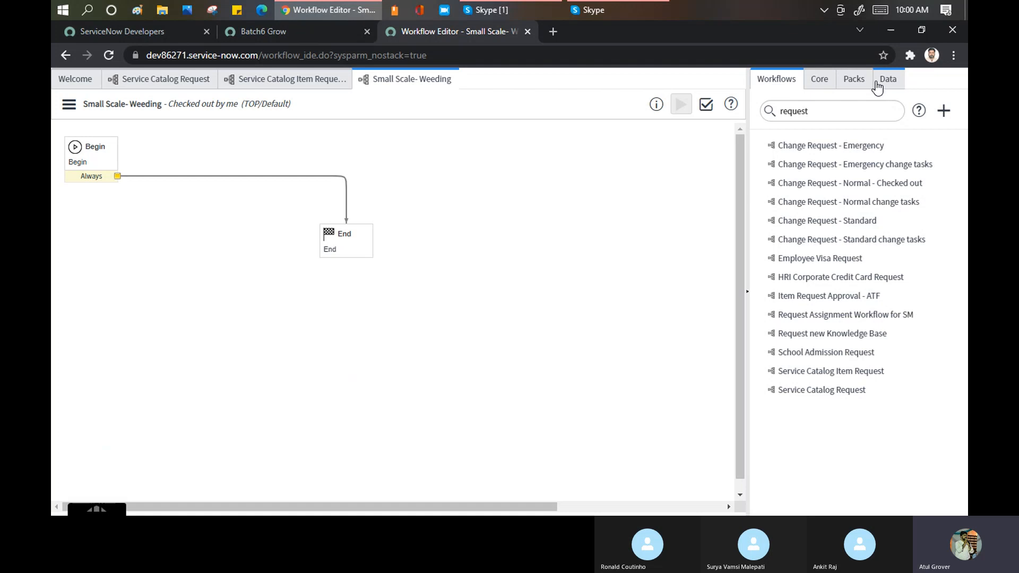
{"action": "left_click", "coordinate": [818, 85]}
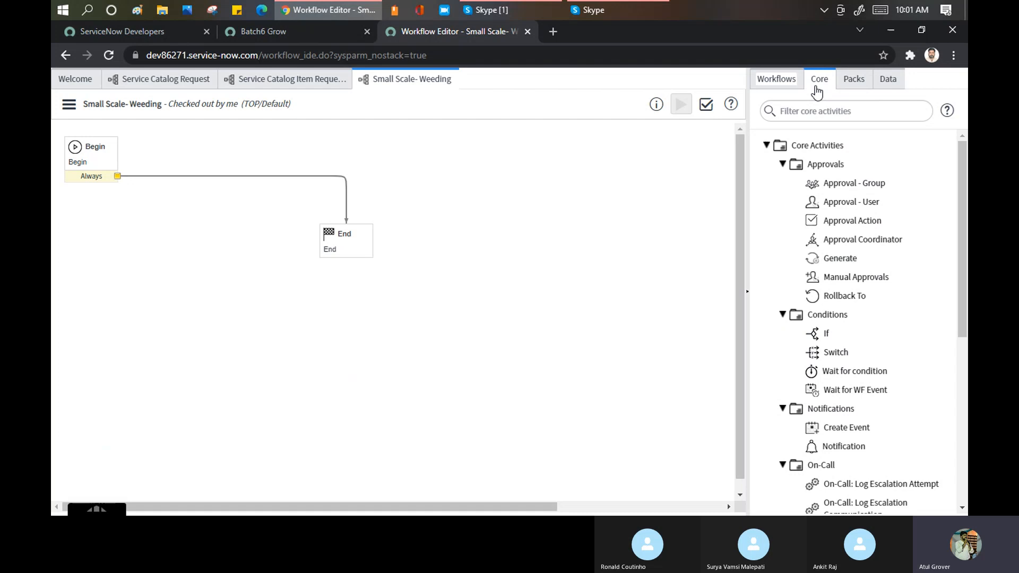
{"action": "left_click", "coordinate": [782, 166]}
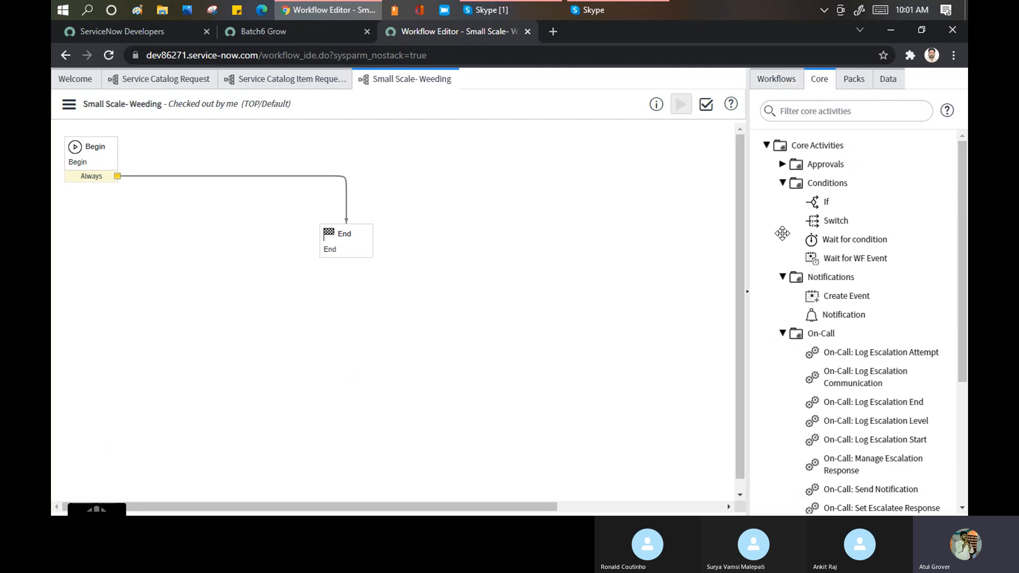
{"action": "left_click", "coordinate": [783, 183]}
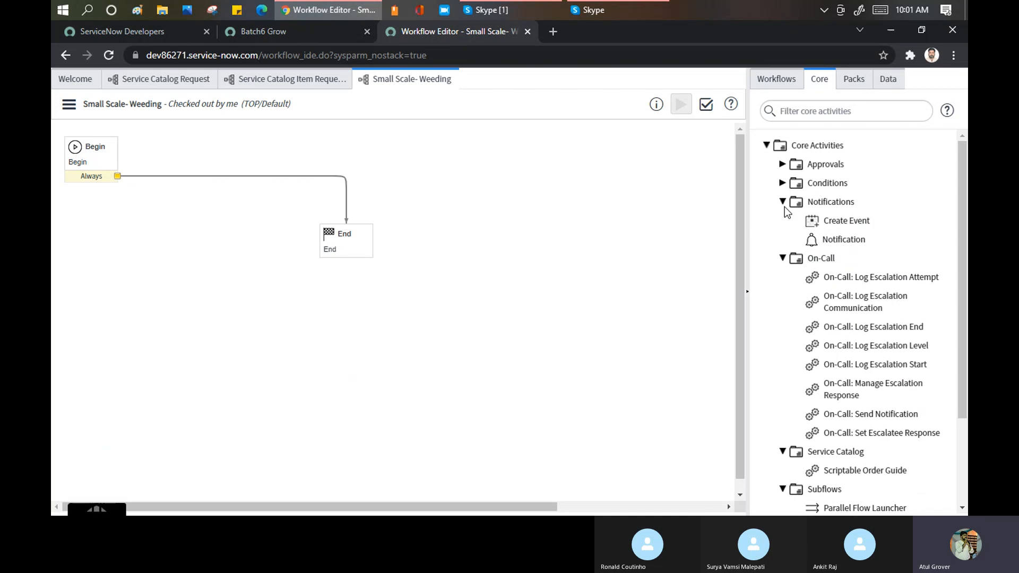
{"action": "left_click", "coordinate": [784, 205]}
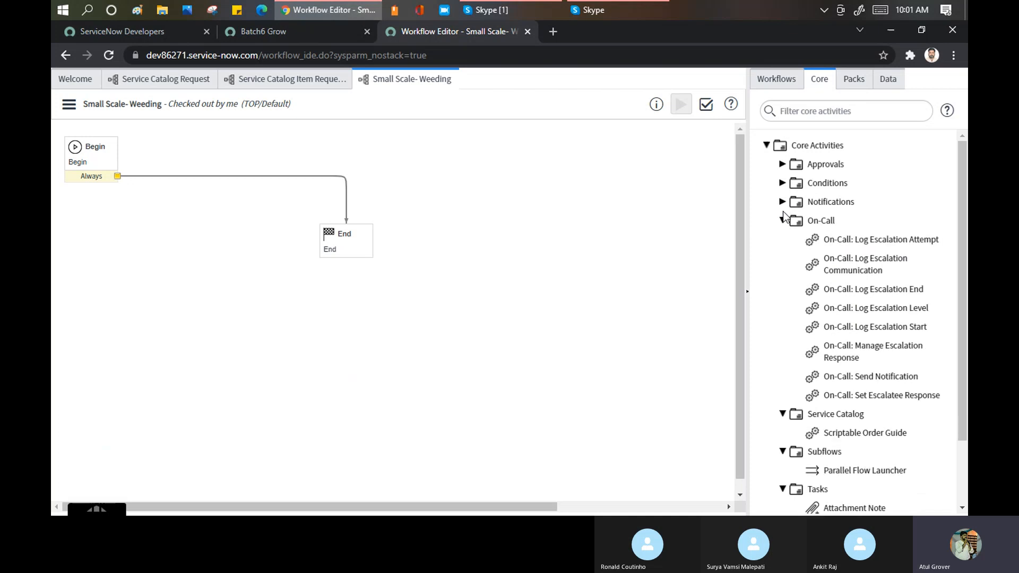
{"action": "left_click", "coordinate": [784, 221]}
{"action": "left_click", "coordinate": [782, 240]}
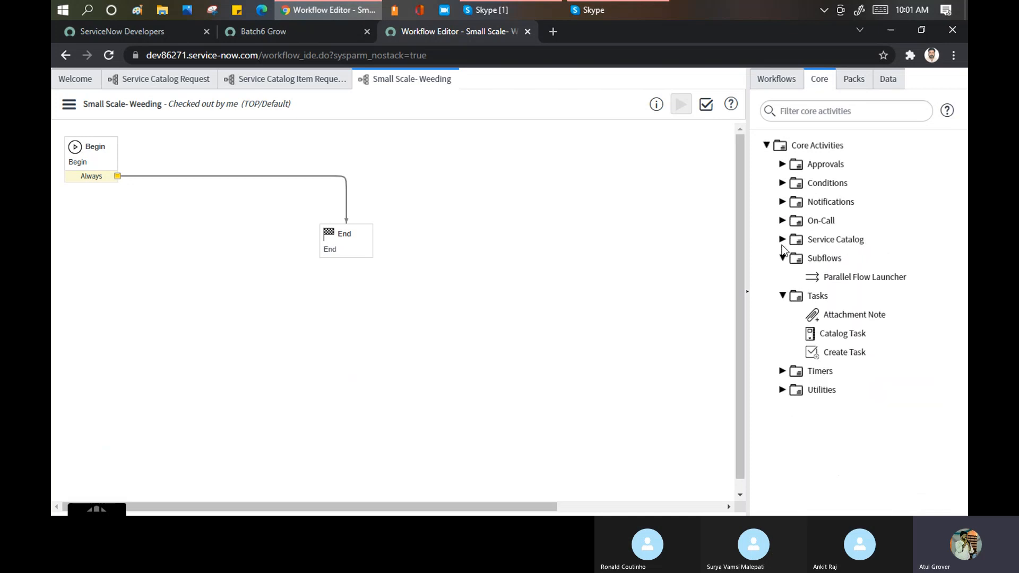
{"action": "left_click", "coordinate": [783, 260]}
{"action": "left_click", "coordinate": [783, 277]}
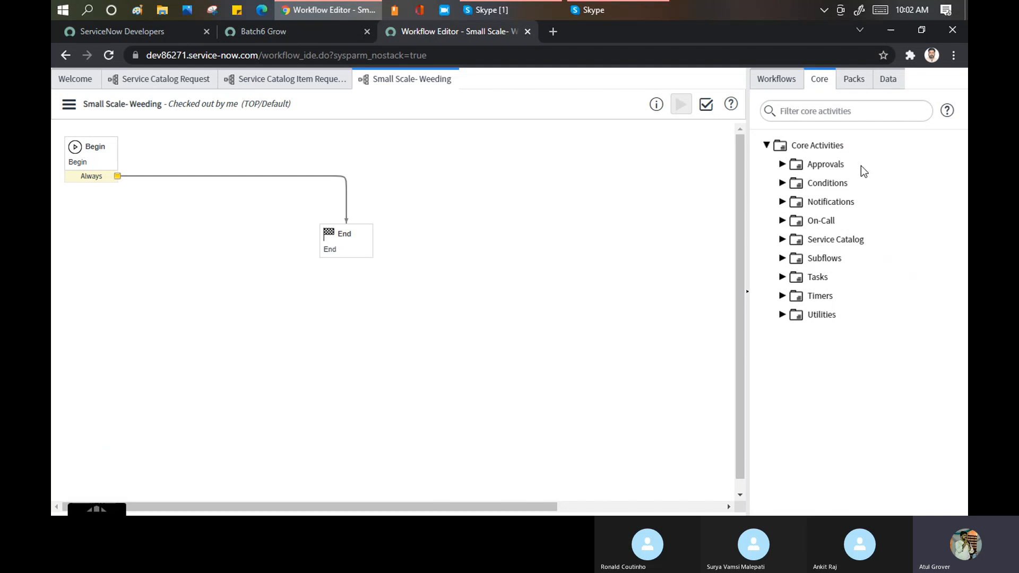
Examine the activities in the Approvals category, including the Approval - User description, and collapse the category again.
{"action": "left_click", "coordinate": [782, 165]}
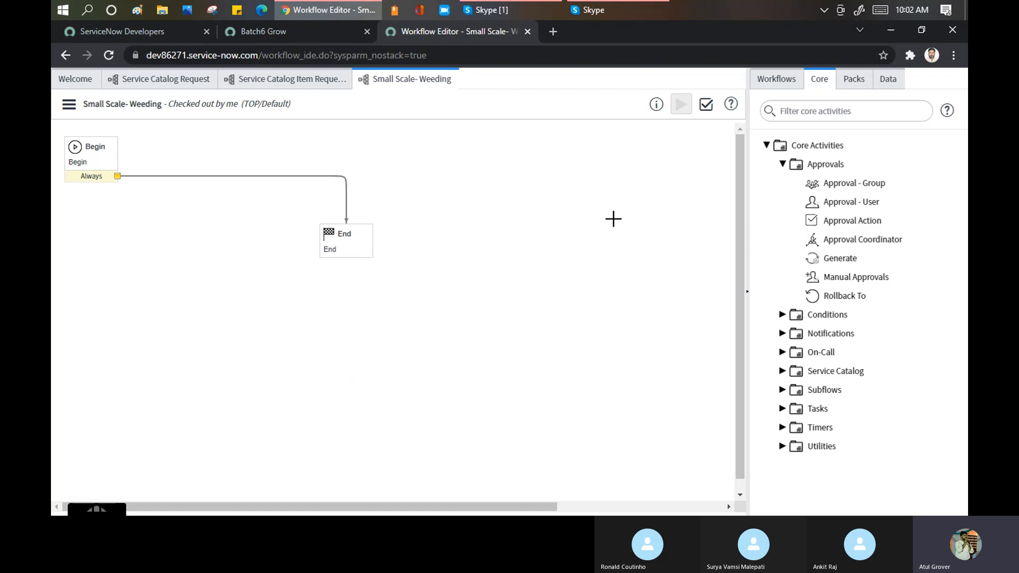
{"action": "mouse_move", "coordinate": [838, 202]}
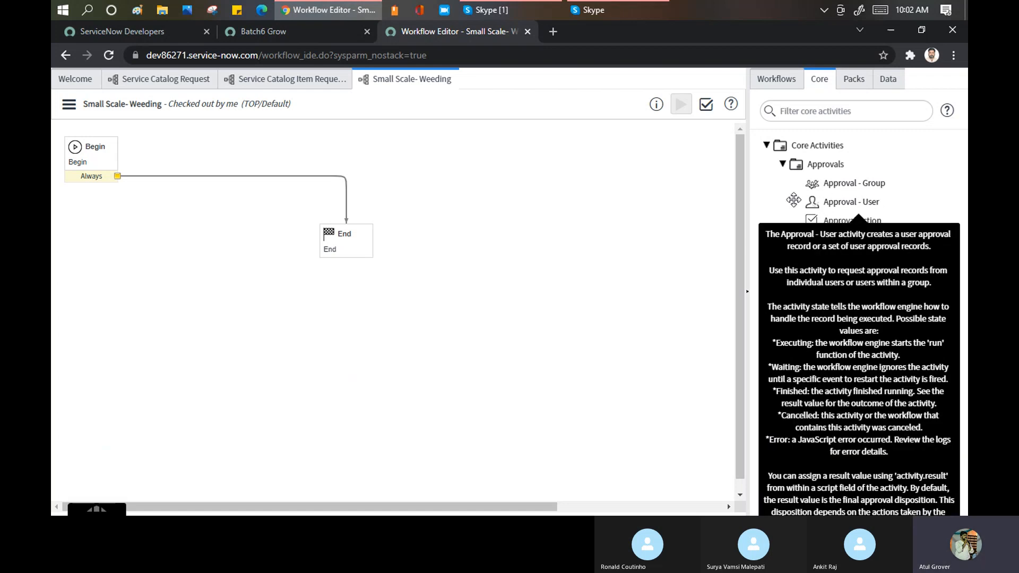
{"action": "mouse_move", "coordinate": [839, 221]}
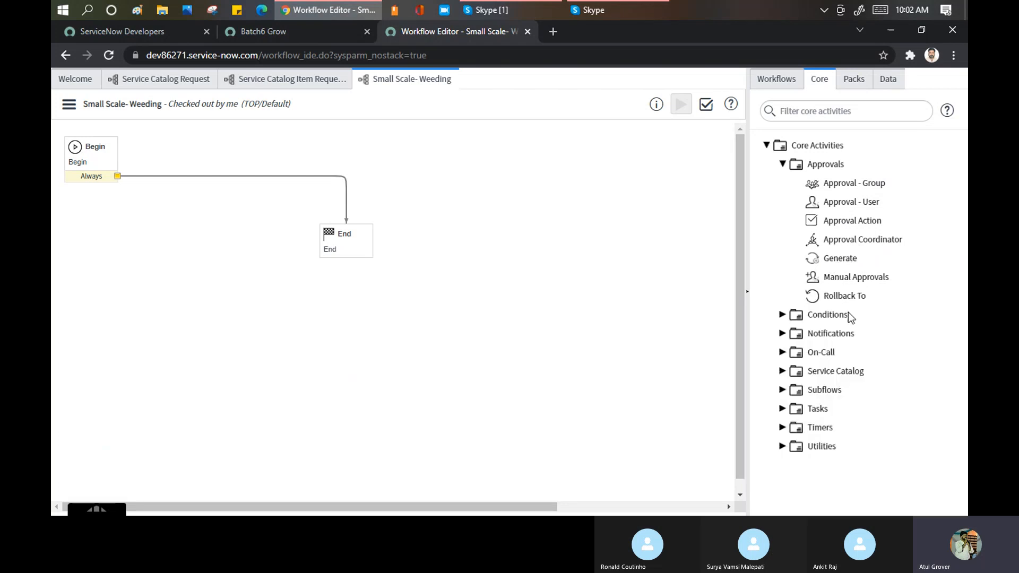
{"action": "left_click", "coordinate": [783, 165]}
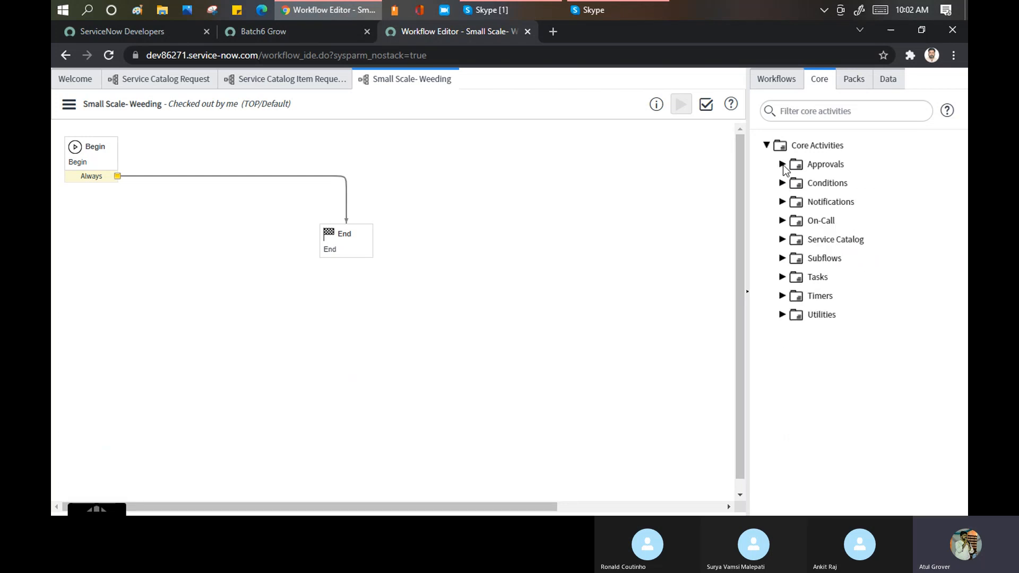
Expand the Conditions, Notifications and Service Catalog categories and read the description of the Scriptable Order Guide activity.
{"action": "left_click", "coordinate": [782, 184]}
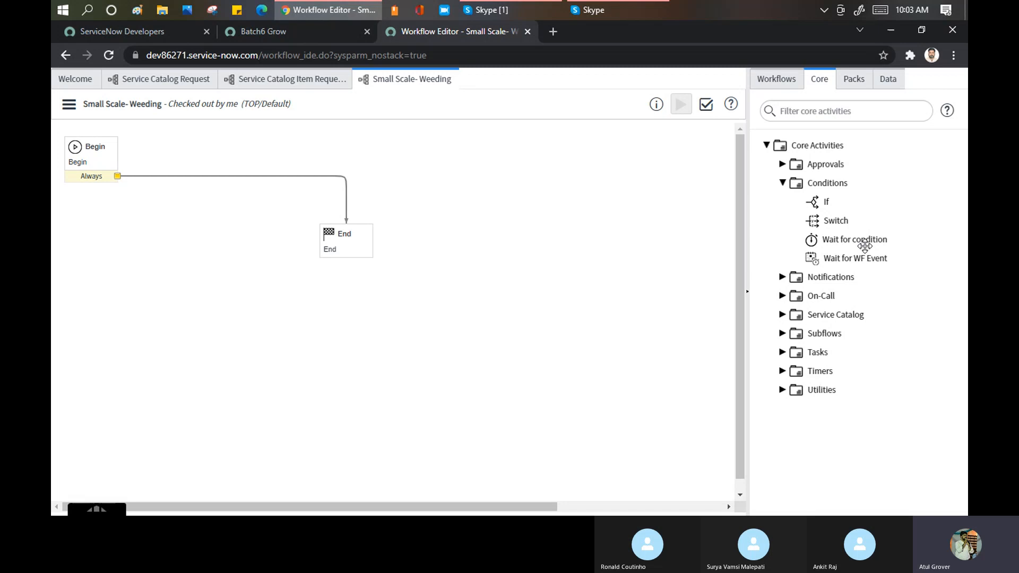
{"action": "left_click", "coordinate": [782, 279]}
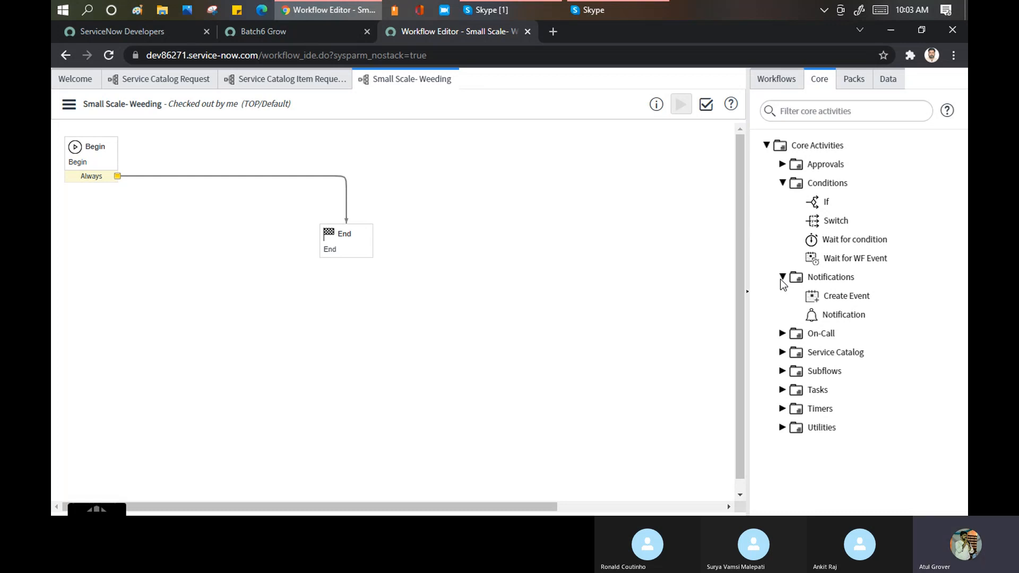
{"action": "mouse_move", "coordinate": [864, 296]}
{"action": "mouse_move", "coordinate": [867, 219]}
{"action": "left_click", "coordinate": [780, 356]}
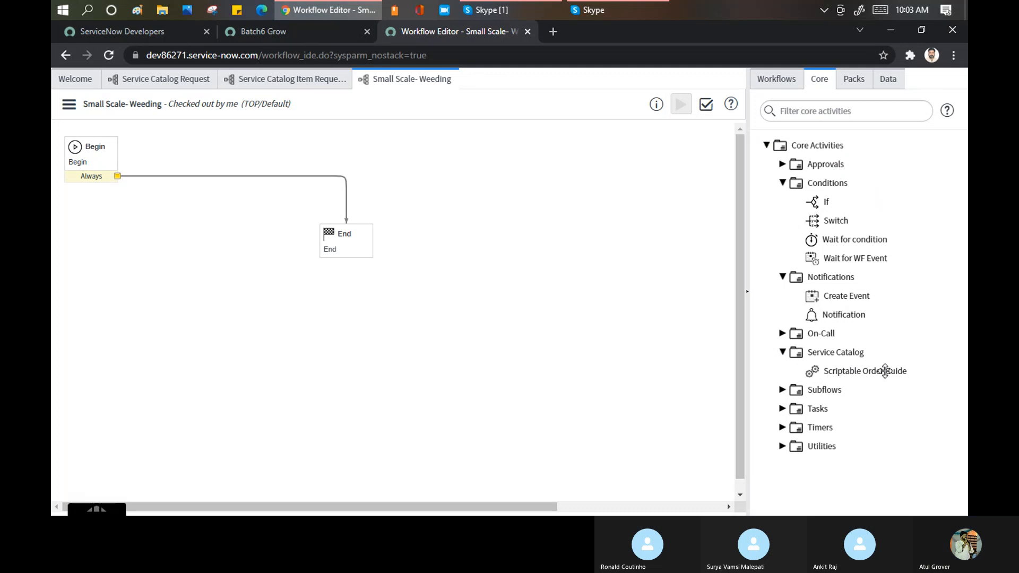
{"action": "mouse_move", "coordinate": [844, 375]}
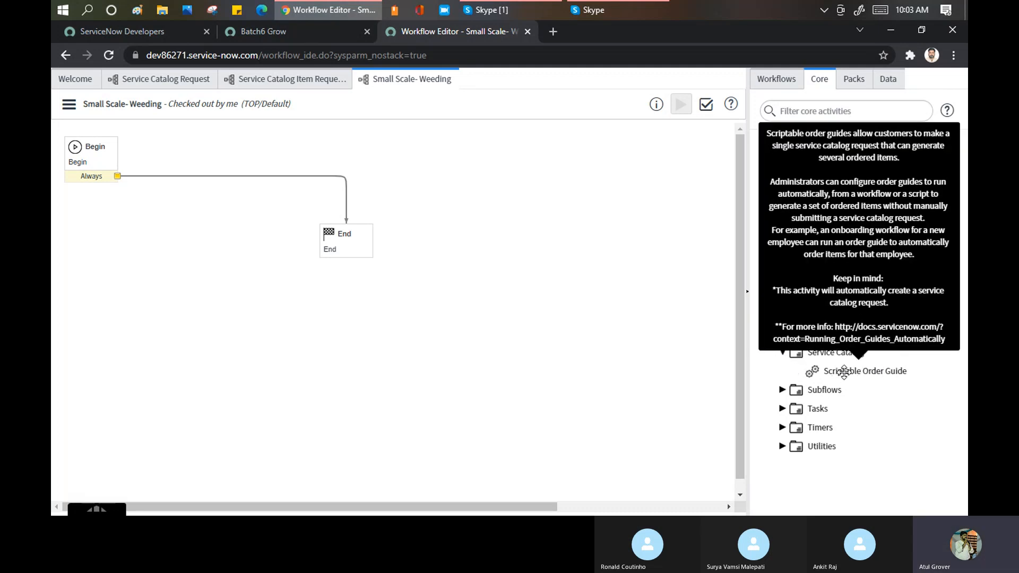
Expand the Subflows, Tasks, Timers and Utilities categories and review the activities they offer.
{"action": "left_click", "coordinate": [783, 390]}
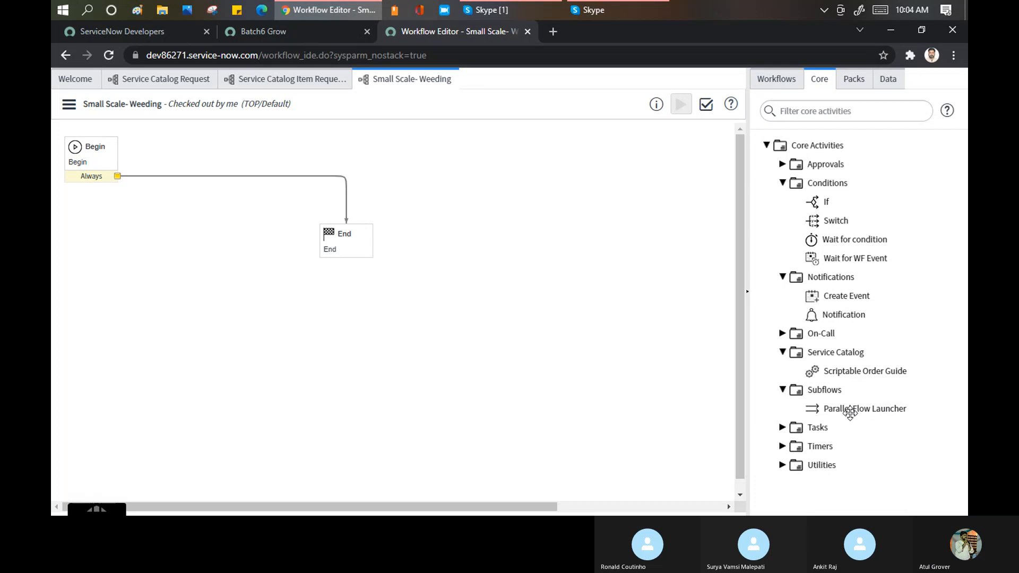
{"action": "left_click", "coordinate": [783, 428]}
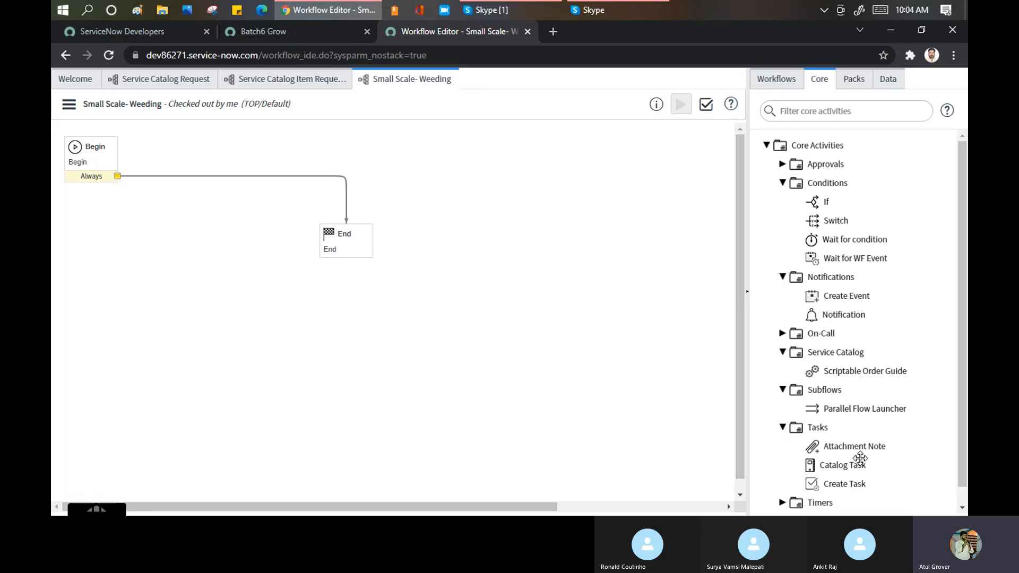
{"action": "scroll", "coordinate": [965, 415], "scroll_direction": "down", "scroll_amount": 1}
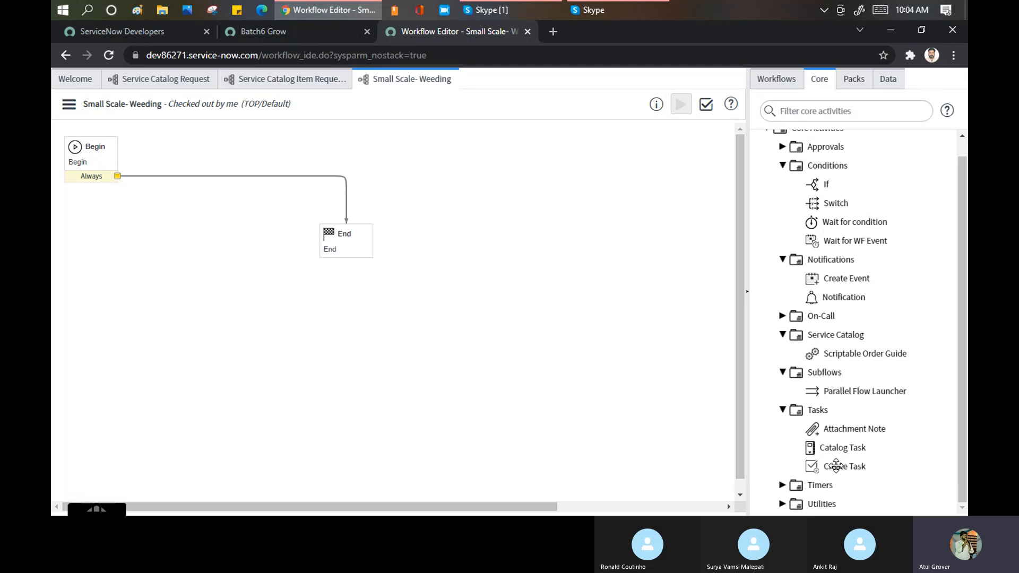
{"action": "left_click", "coordinate": [784, 485]}
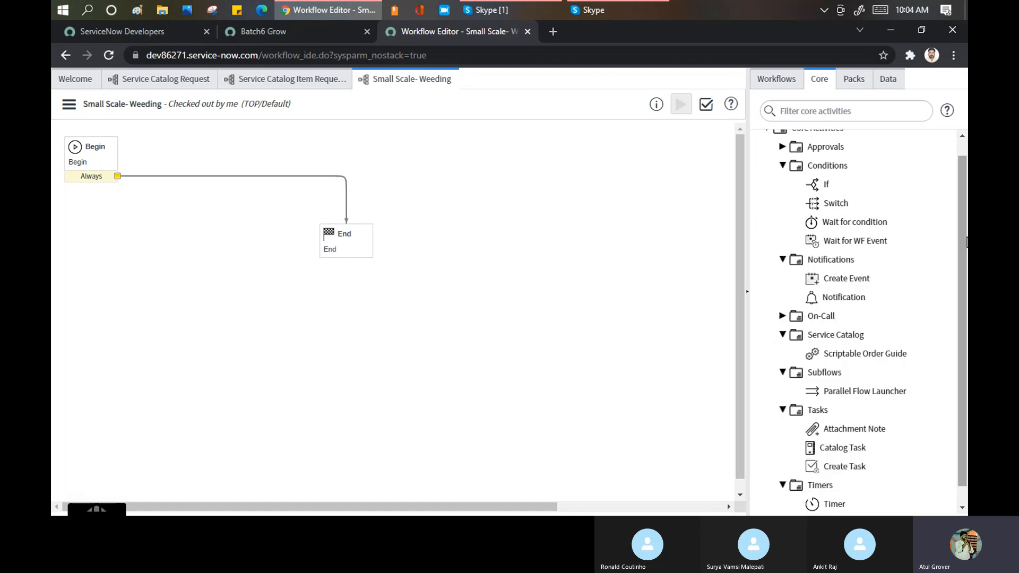
{"action": "scroll", "coordinate": [963, 242], "scroll_direction": "down", "scroll_amount": 1}
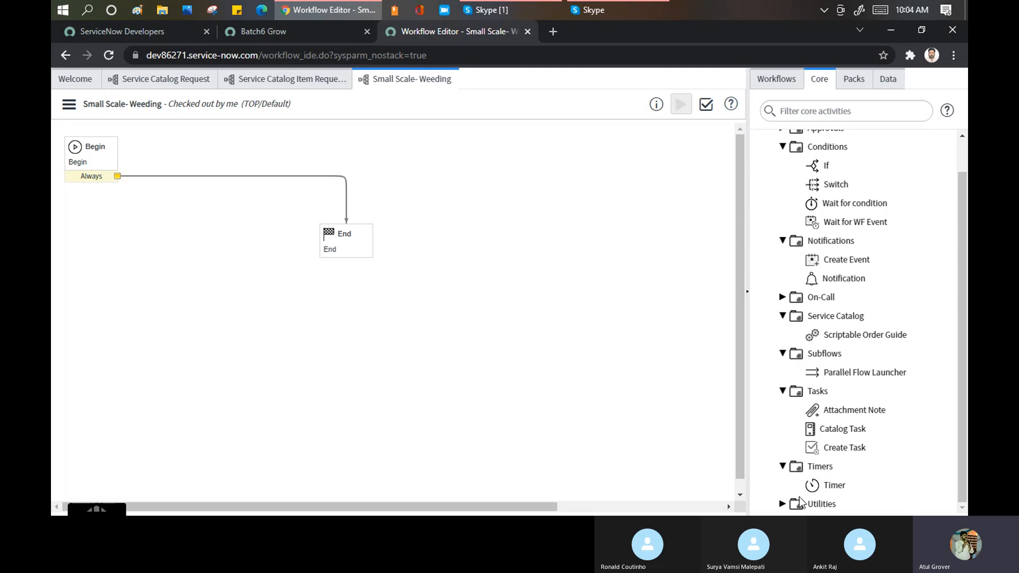
{"action": "left_click", "coordinate": [783, 504]}
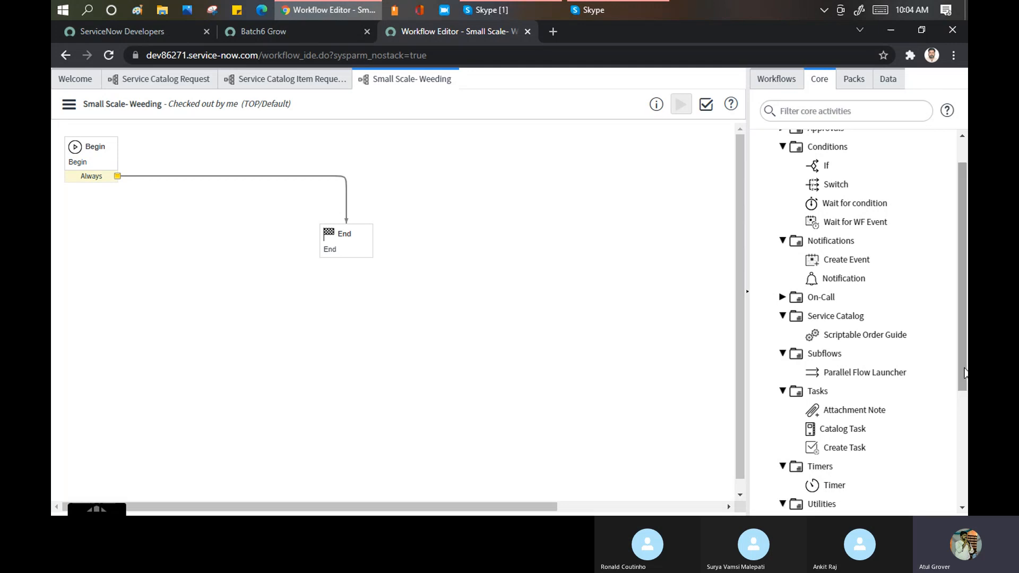
{"action": "scroll", "coordinate": [857, 319], "scroll_direction": "down", "scroll_amount": 4}
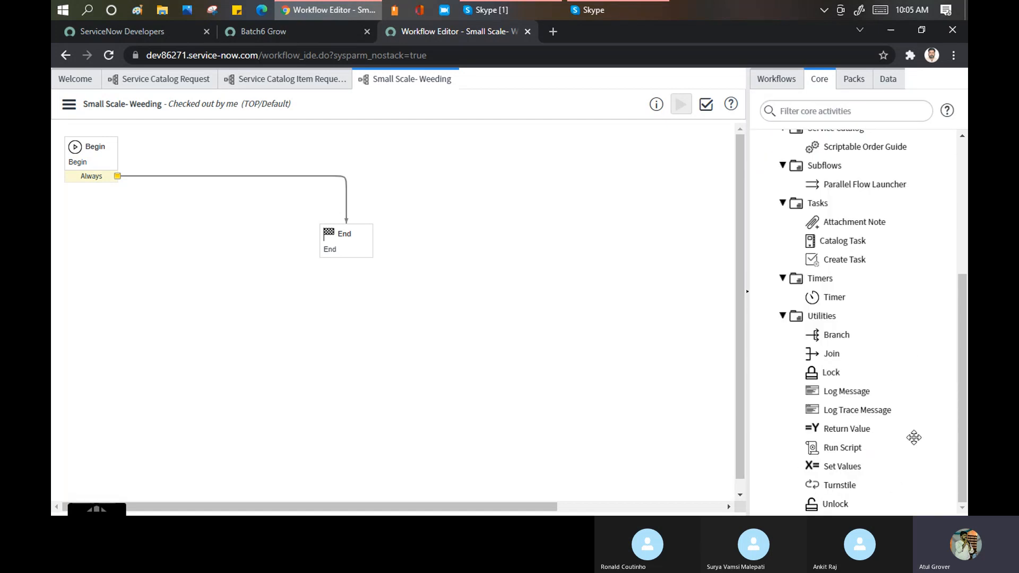
{"action": "left_click_drag", "start_coordinate": [962, 372], "coordinate": [963, 187]}
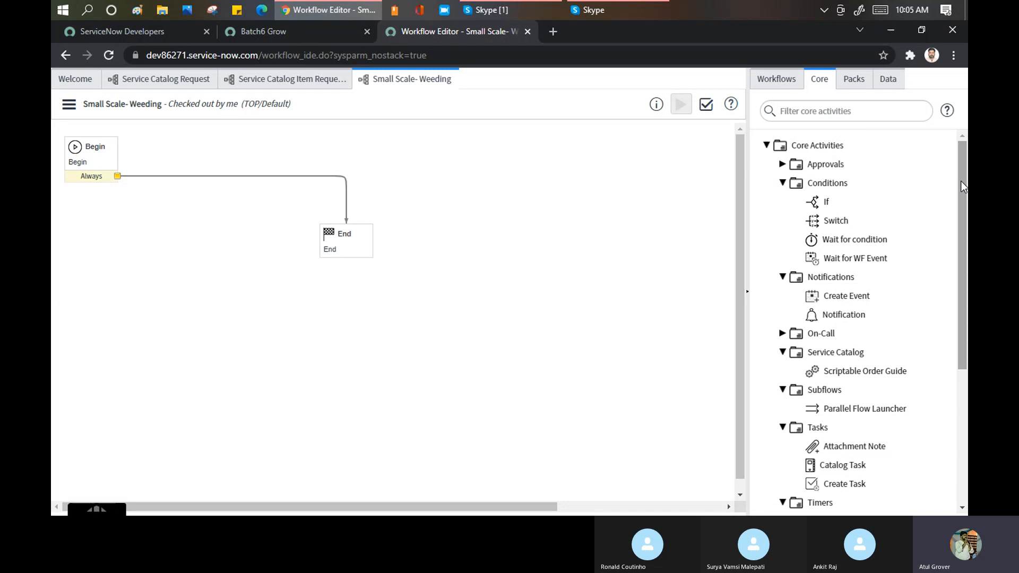
Examine the ServiceNow orchestration pack for Human Resources: Integrations and the Workflows Inputs and Activity Outputs data elements.
{"action": "left_click", "coordinate": [855, 84]}
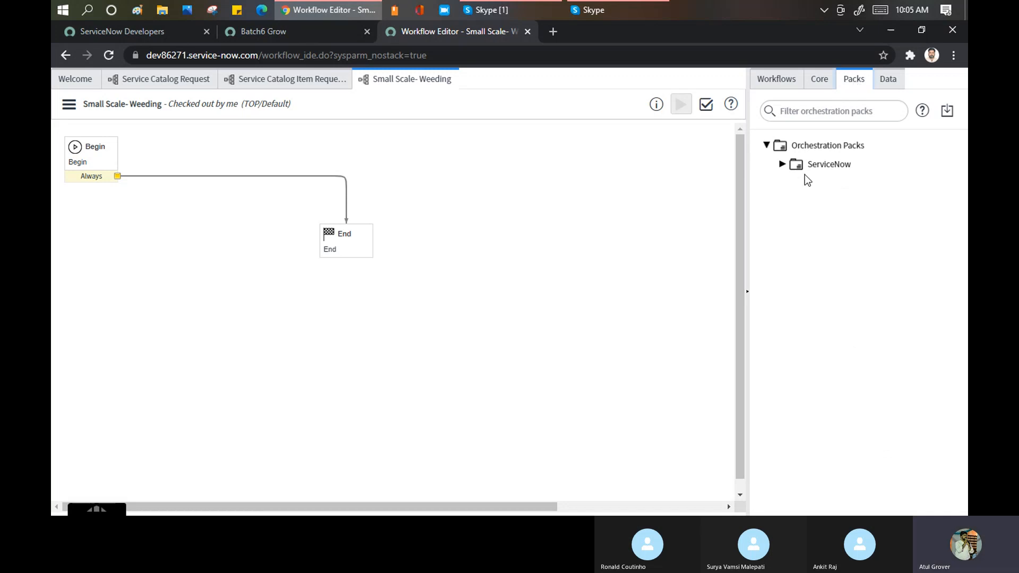
{"action": "left_click", "coordinate": [783, 164]}
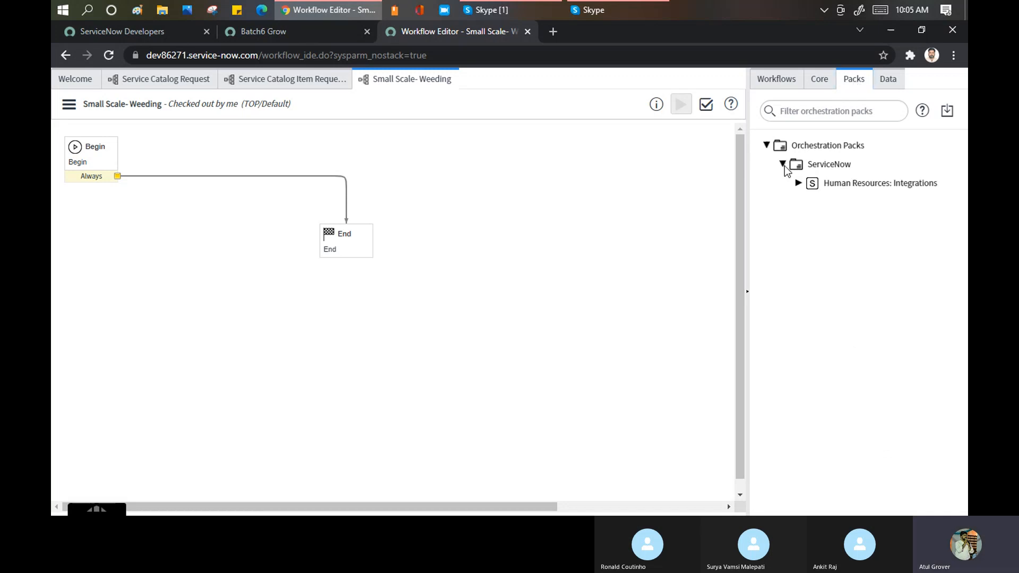
{"action": "left_click", "coordinate": [799, 184]}
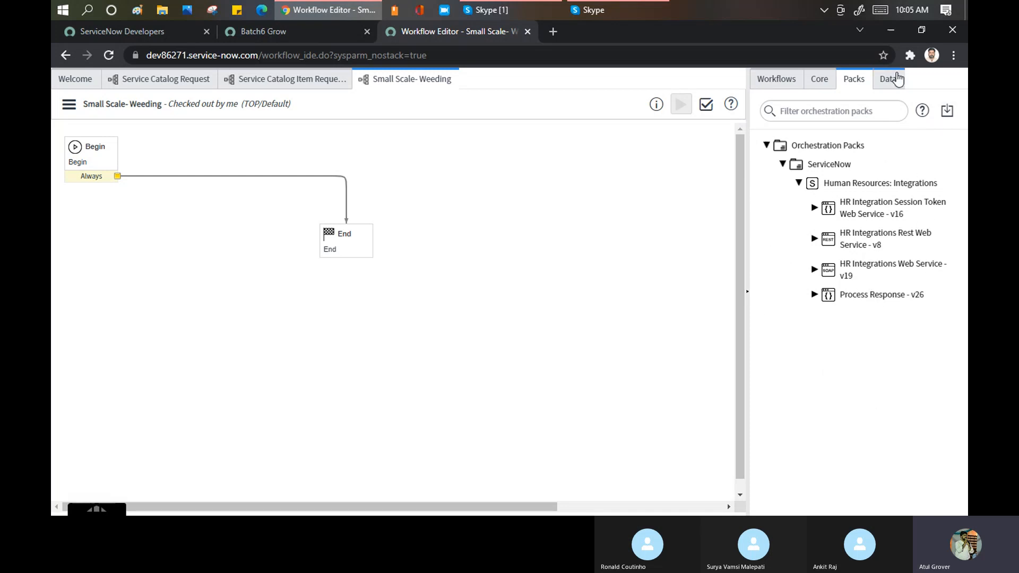
{"action": "left_click", "coordinate": [890, 86]}
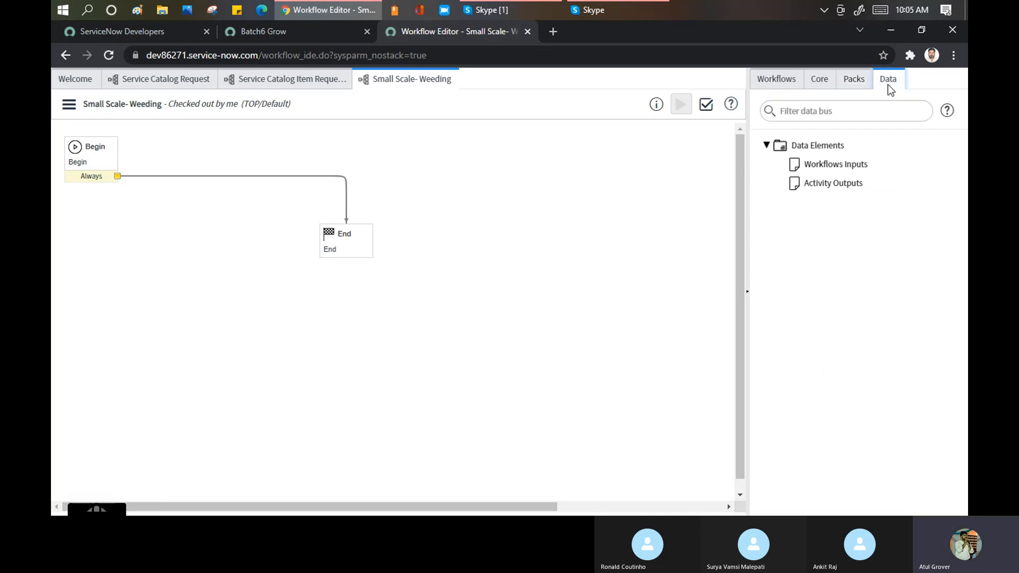
{"action": "left_click", "coordinate": [839, 166]}
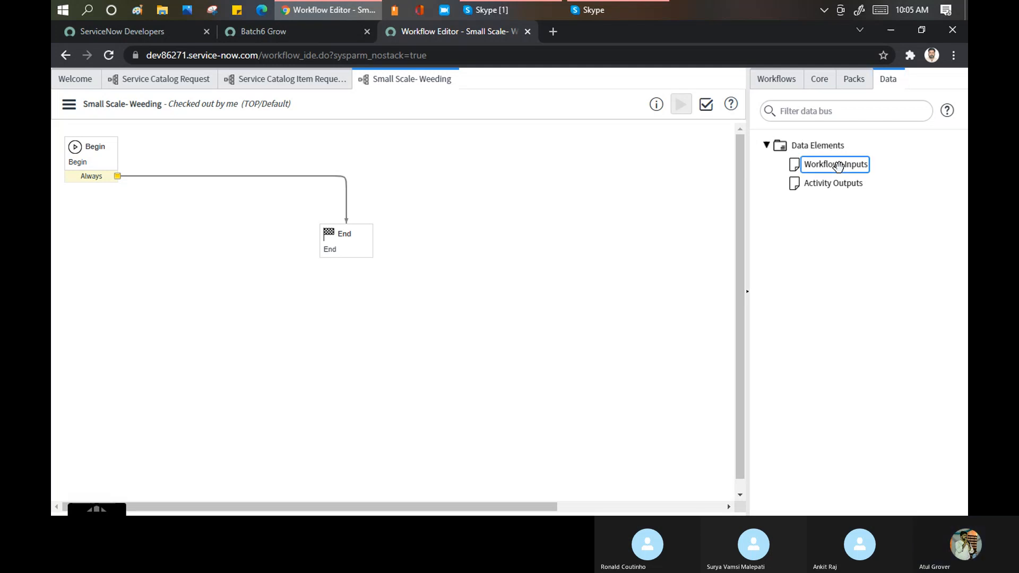
{"action": "left_click", "coordinate": [844, 185]}
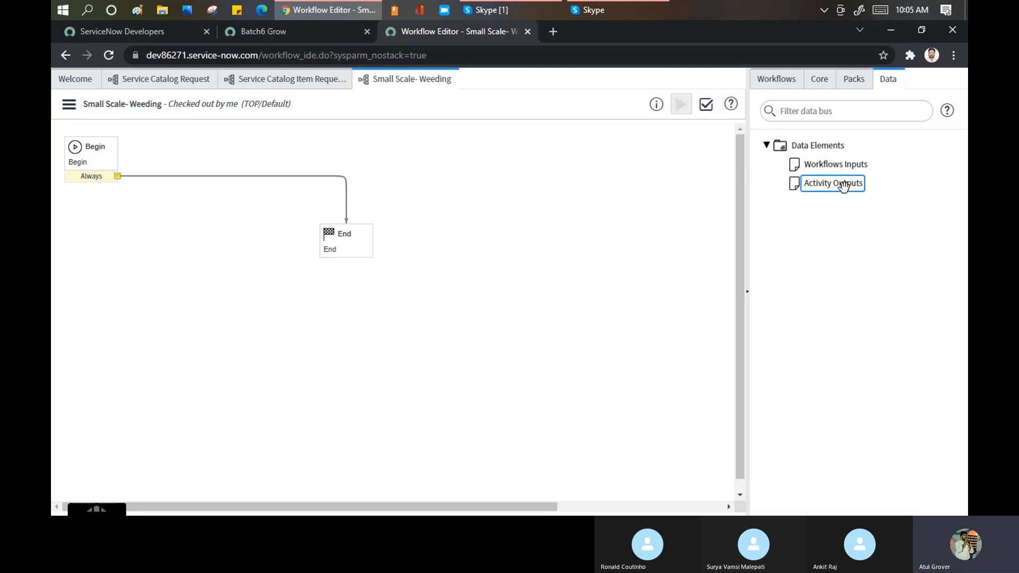
Return to the core activities and review the Timer activity and the utility activities.
{"action": "left_click", "coordinate": [815, 81]}
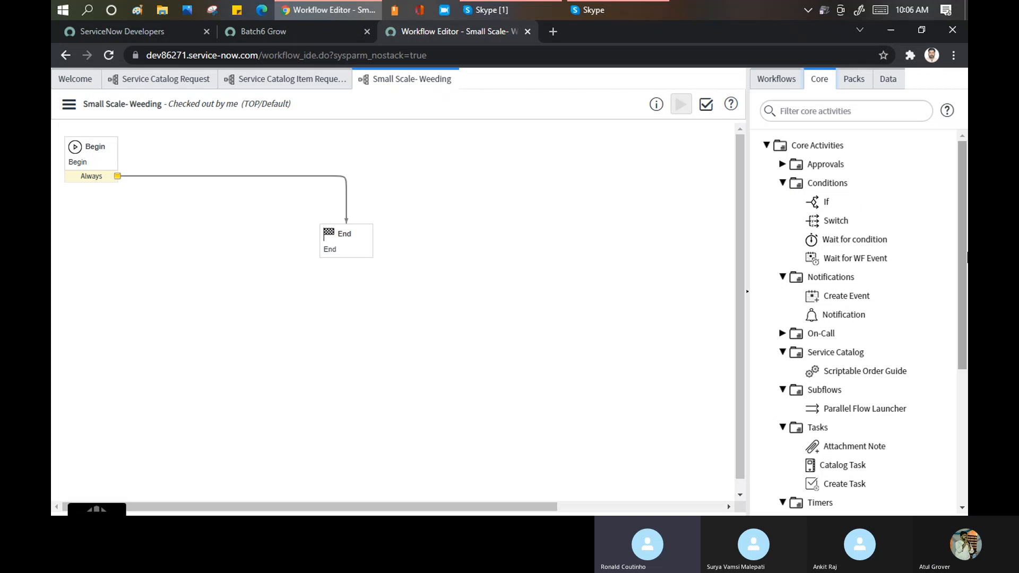
{"action": "left_click_drag", "start_coordinate": [966, 260], "coordinate": [960, 419]}
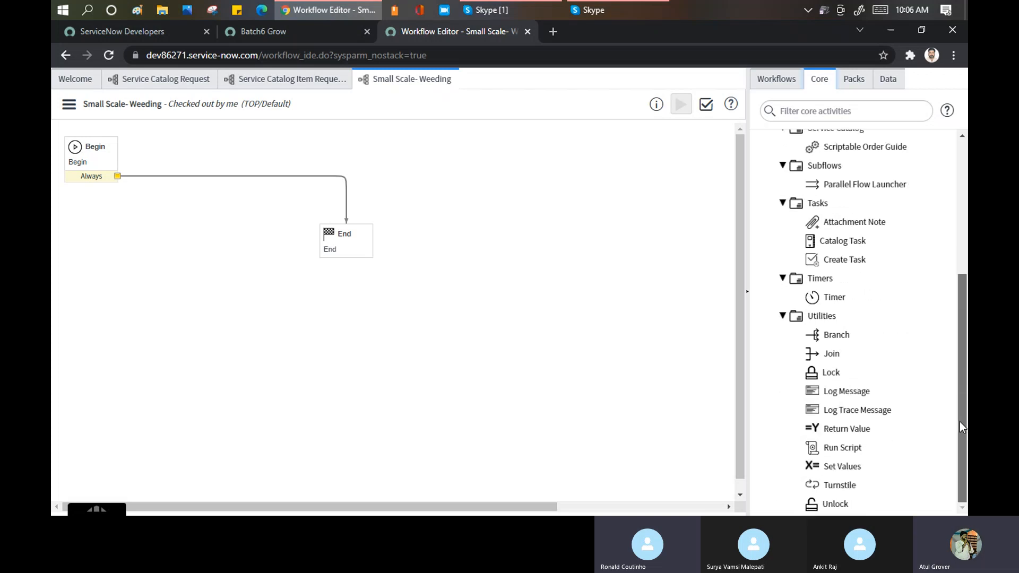
{"action": "left_click", "coordinate": [844, 296]}
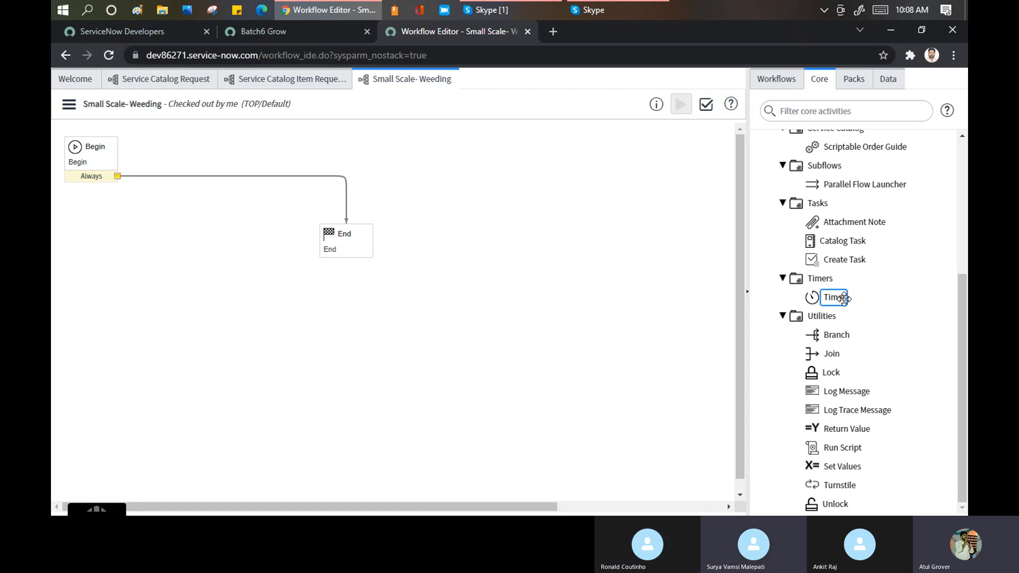
{"action": "left_click_drag", "start_coordinate": [964, 331], "coordinate": [966, 186]}
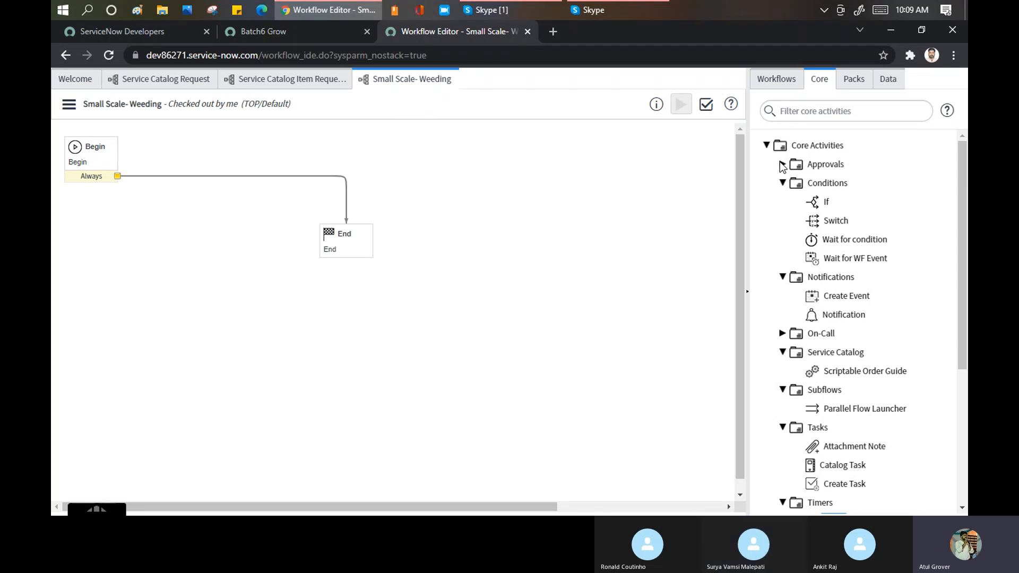
Expand the Approvals category of the core activities to list its approval activities.
{"action": "left_click", "coordinate": [782, 164]}
{"action": "left_click", "coordinate": [782, 165]}
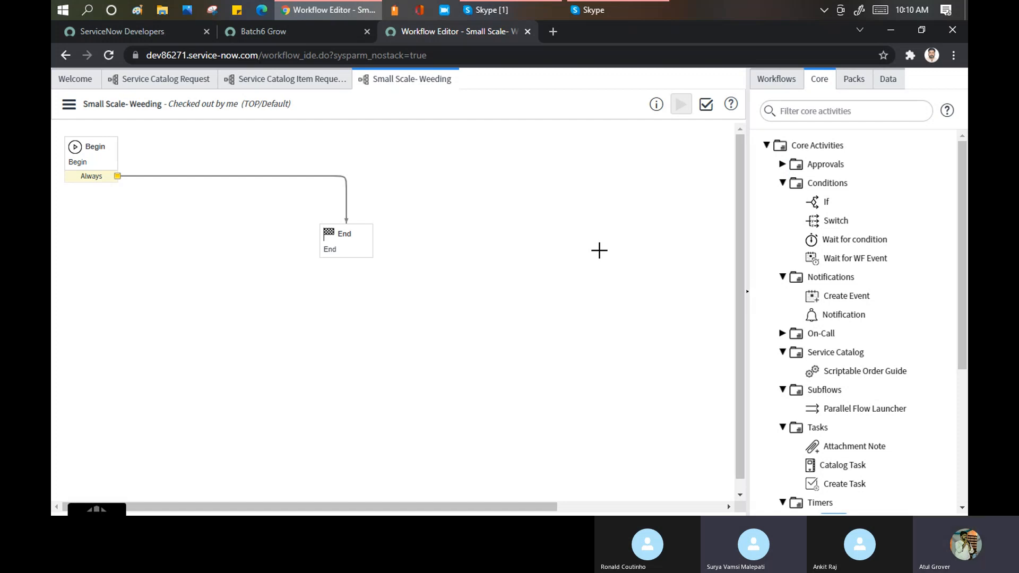
{"action": "left_click", "coordinate": [782, 165]}
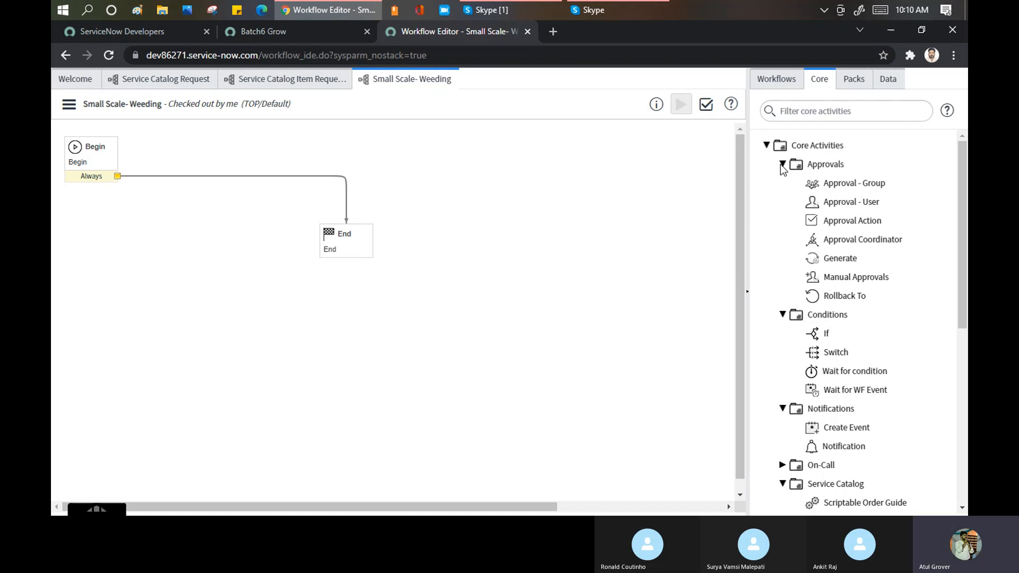
Add an Approval - Group activity to the workflow canvas and name it "Budget Approval".
{"action": "left_click_drag", "start_coordinate": [855, 183], "coordinate": [342, 313]}
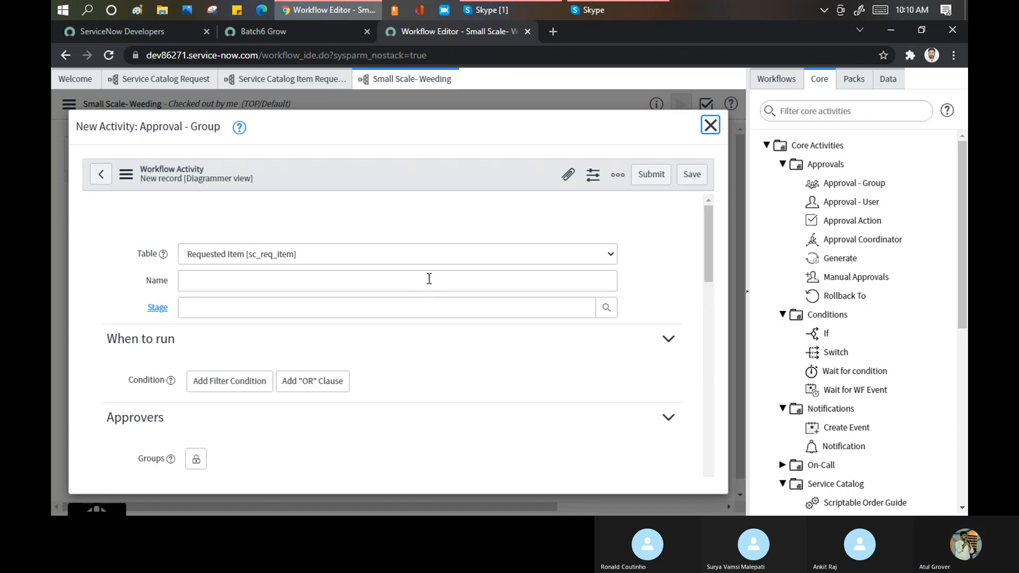
{"action": "key", "text": "ctrl+plus"}
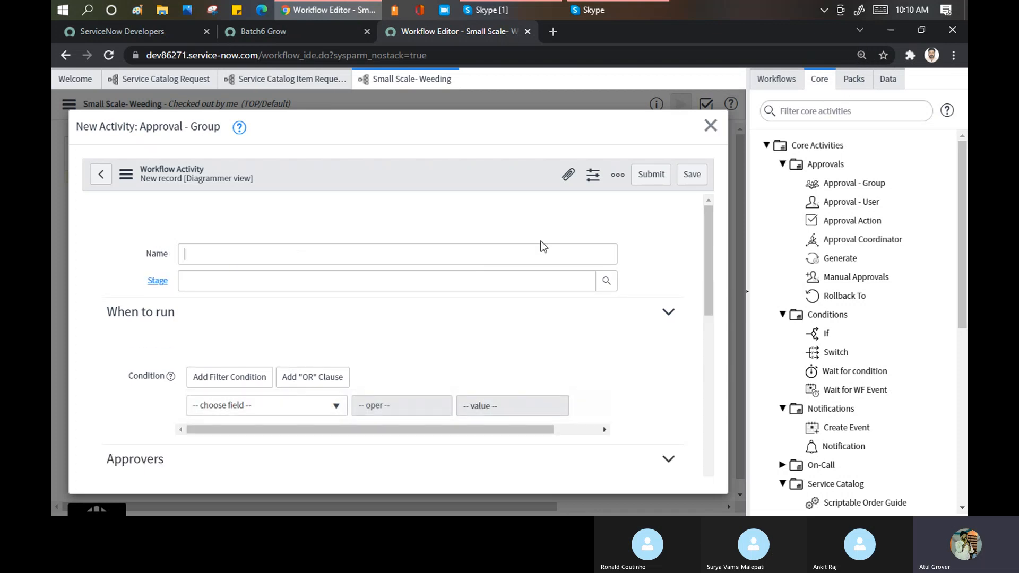
{"action": "key", "text": "ctrl+plus"}
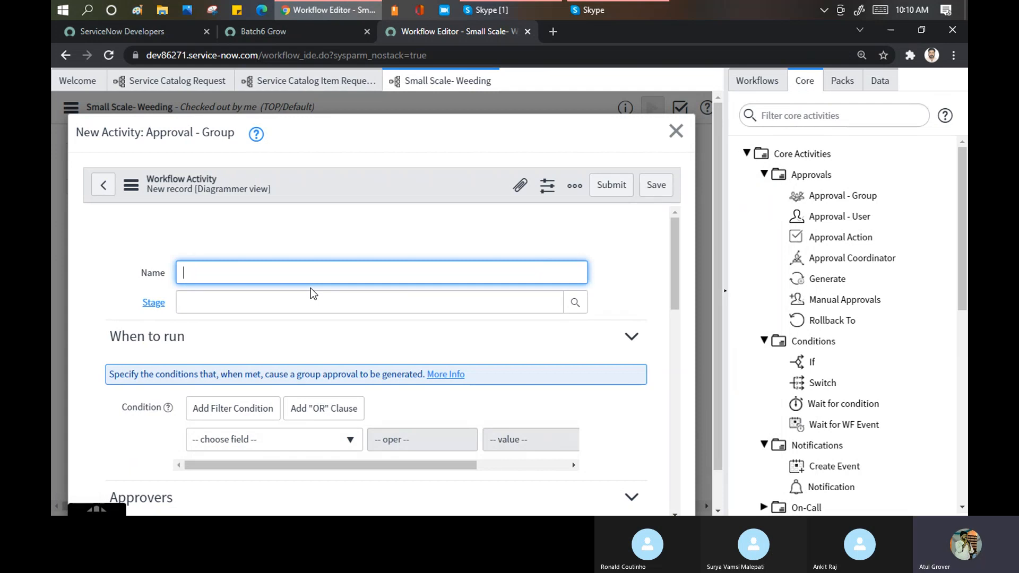
{"action": "type", "text": "Budget Approval"}
{"action": "key", "text": "Tab"}
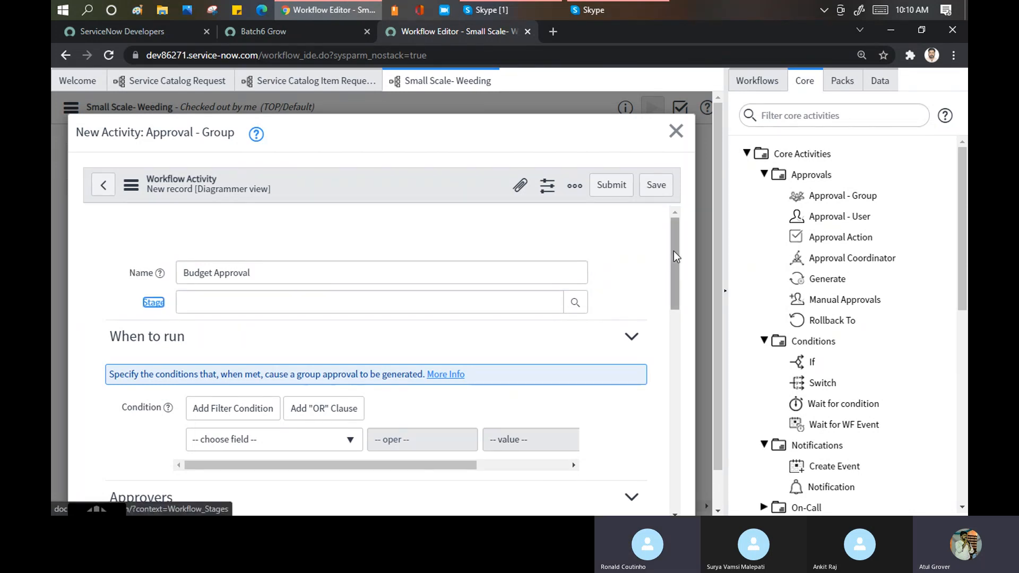
Review the When to run section of the Budget Approval activity and the fields its condition offers.
{"action": "left_click_drag", "start_coordinate": [675, 257], "coordinate": [675, 302]}
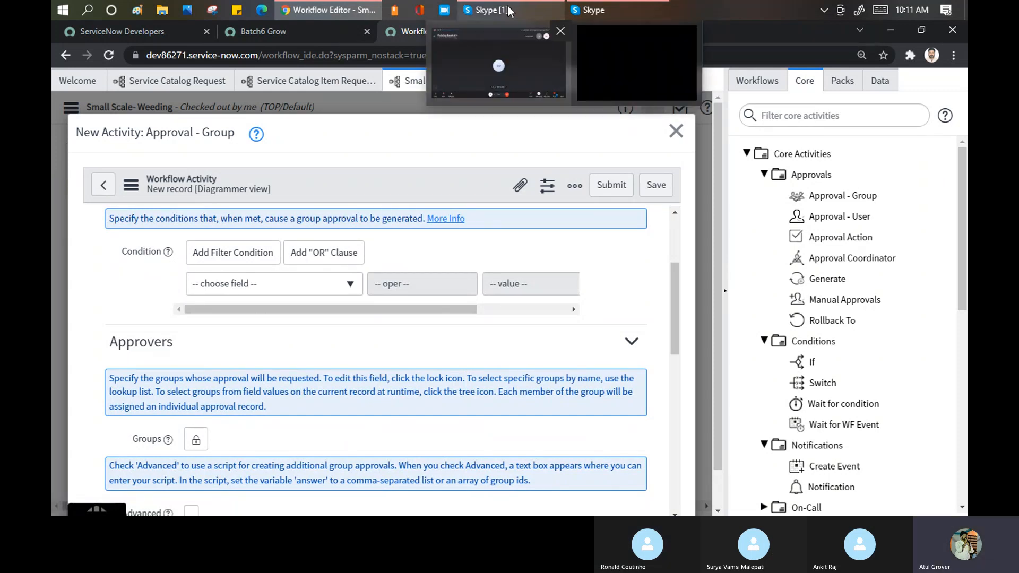
{"action": "left_click", "coordinate": [508, 9]}
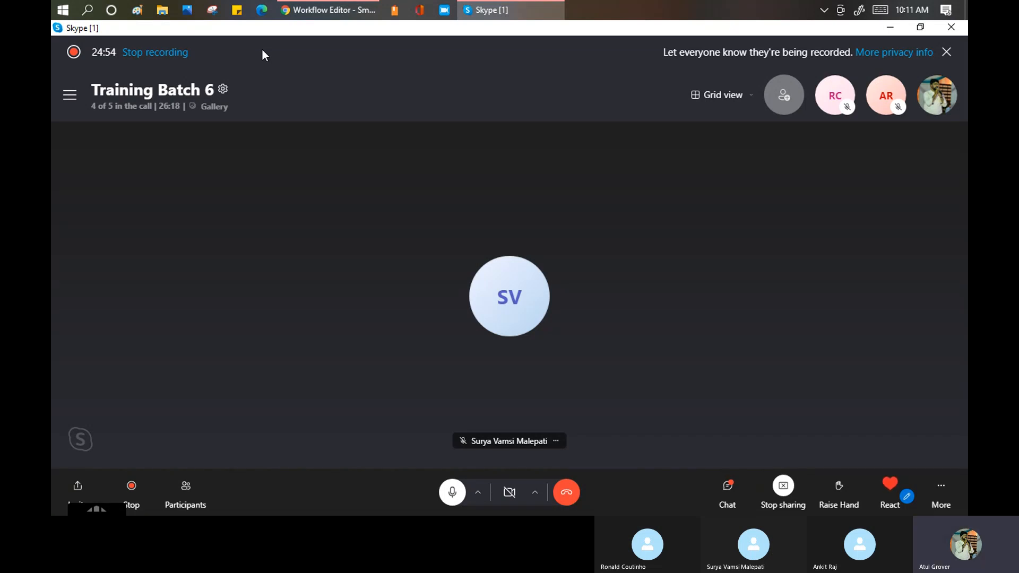
{"action": "left_click", "coordinate": [349, 9]}
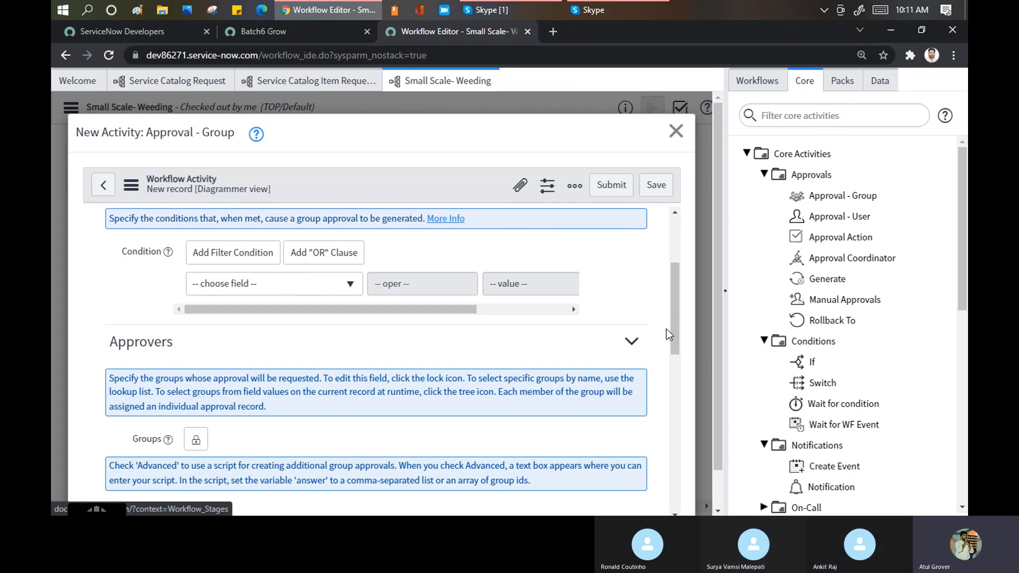
{"action": "left_click_drag", "start_coordinate": [677, 345], "coordinate": [678, 329]}
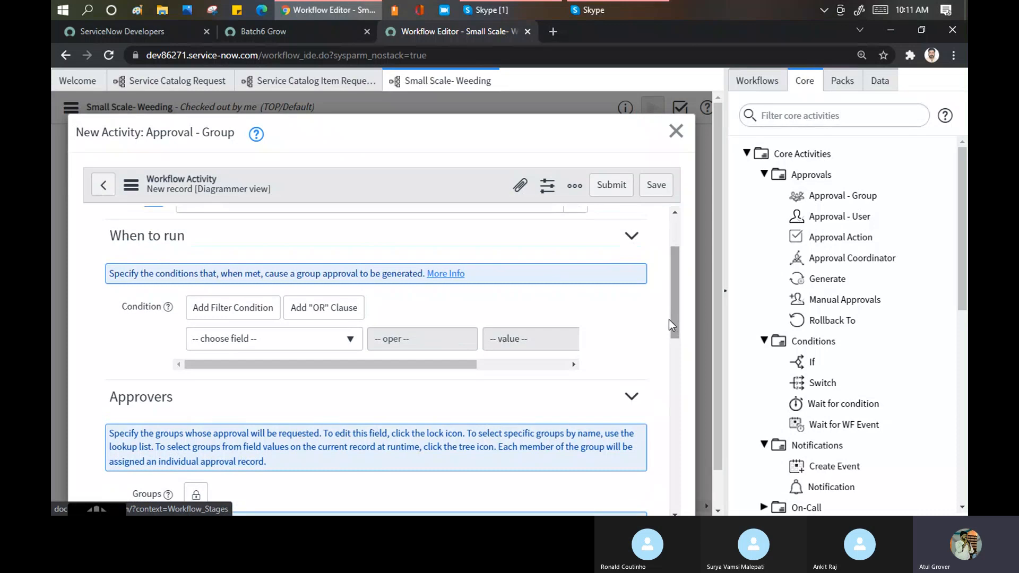
{"action": "left_click_drag", "start_coordinate": [112, 230], "coordinate": [186, 235]}
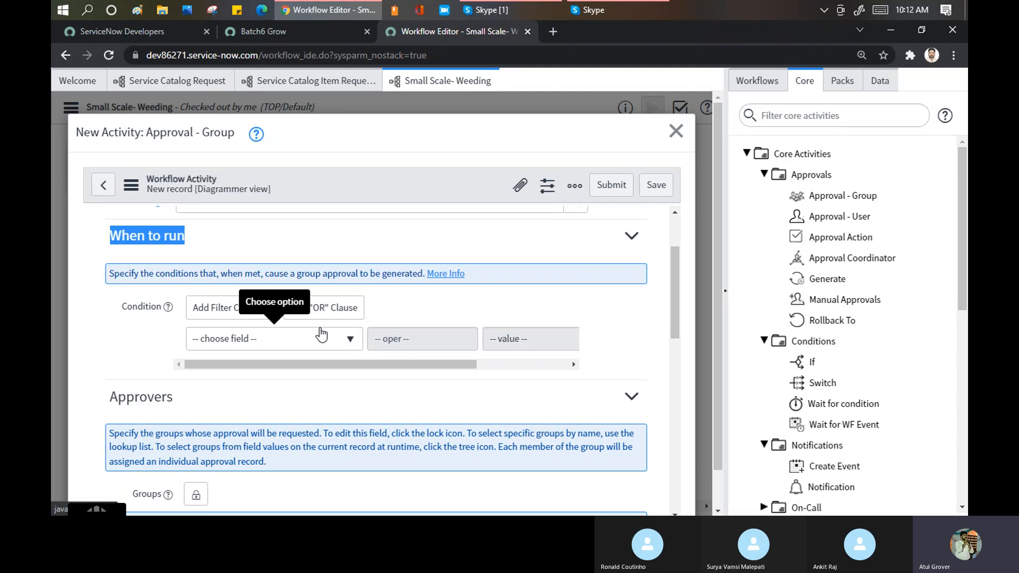
{"action": "left_click", "coordinate": [349, 341]}
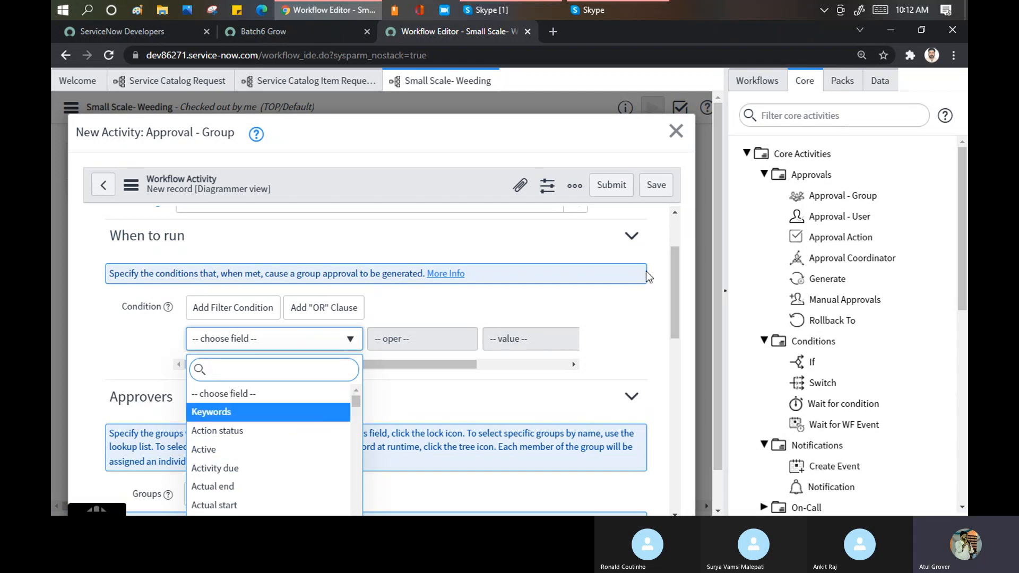
{"action": "left_click", "coordinate": [674, 276]}
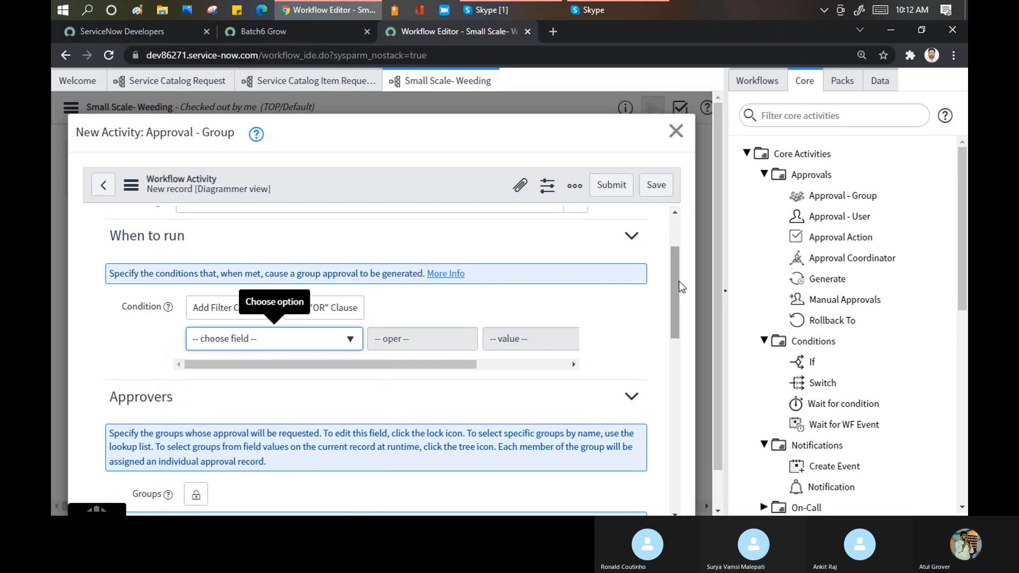
Add the Batch6 group as approver of the Budget Approval activity and lock the group list.
{"action": "left_click_drag", "start_coordinate": [681, 287], "coordinate": [682, 336]}
{"action": "left_click_drag", "start_coordinate": [111, 229], "coordinate": [175, 238]}
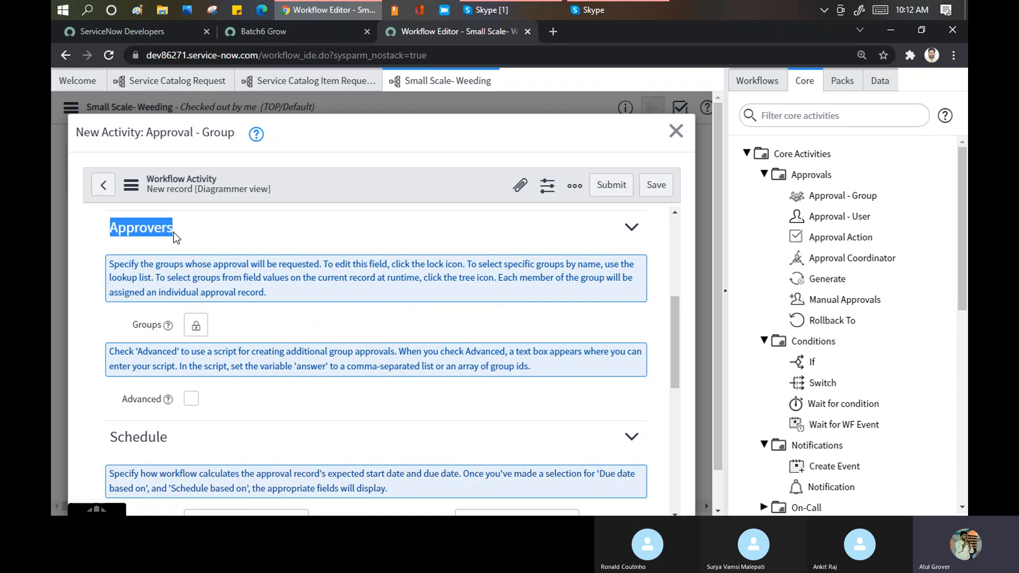
{"action": "mouse_move", "coordinate": [861, 197]}
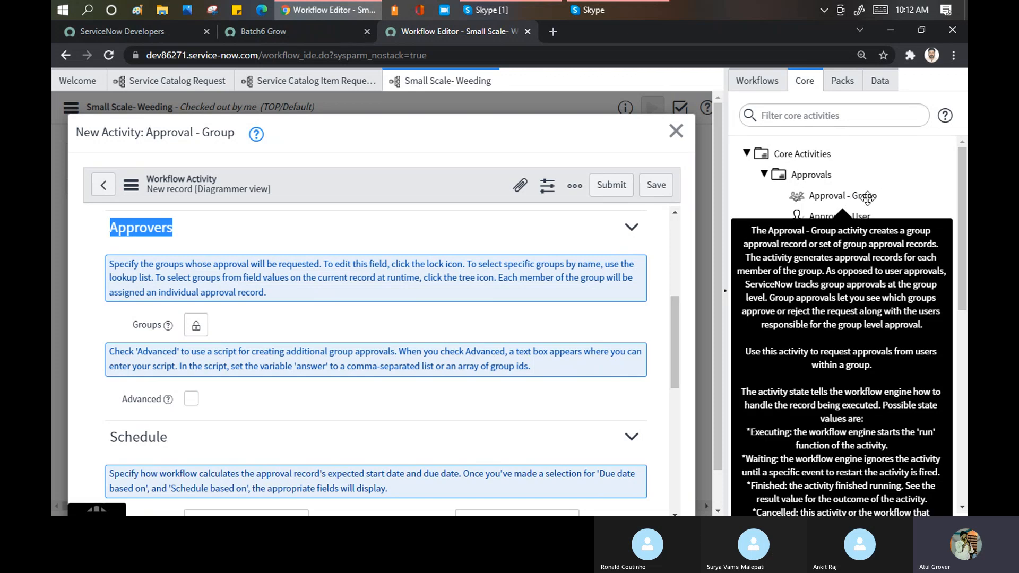
{"action": "left_click", "coordinate": [196, 327]}
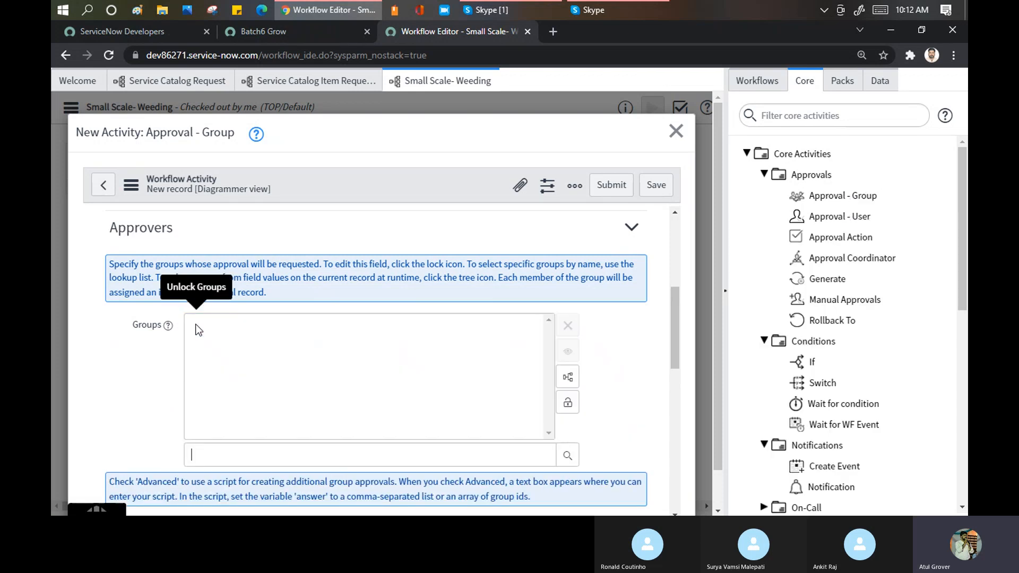
{"action": "type", "text": "batch6"}
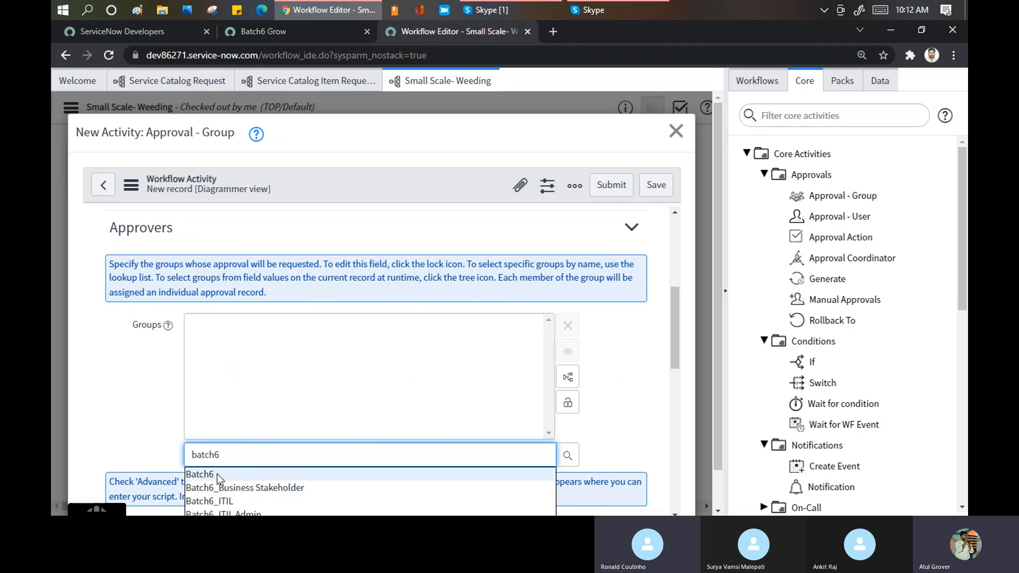
{"action": "left_click_drag", "start_coordinate": [677, 329], "coordinate": [678, 365]}
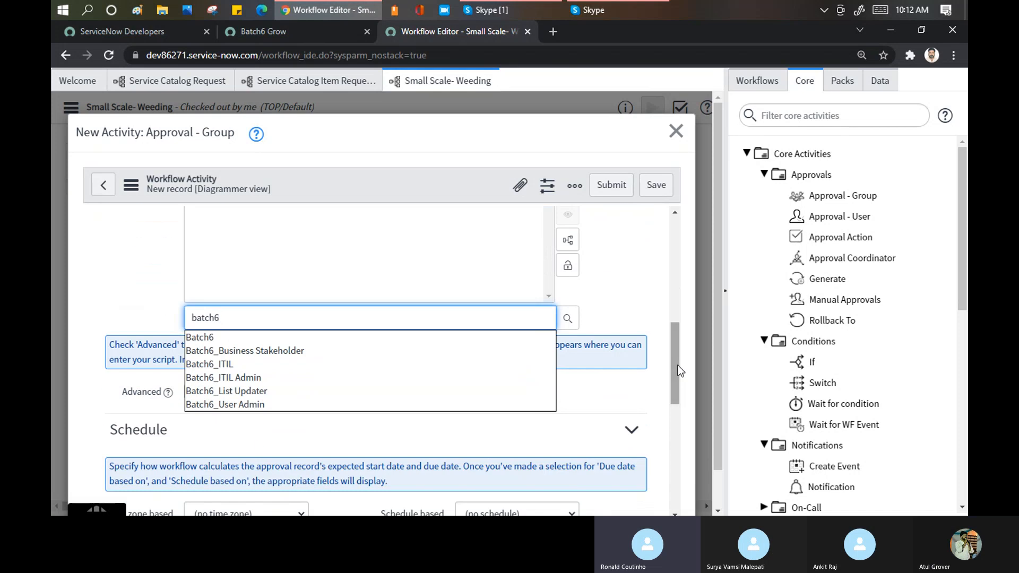
{"action": "left_click", "coordinate": [523, 13]}
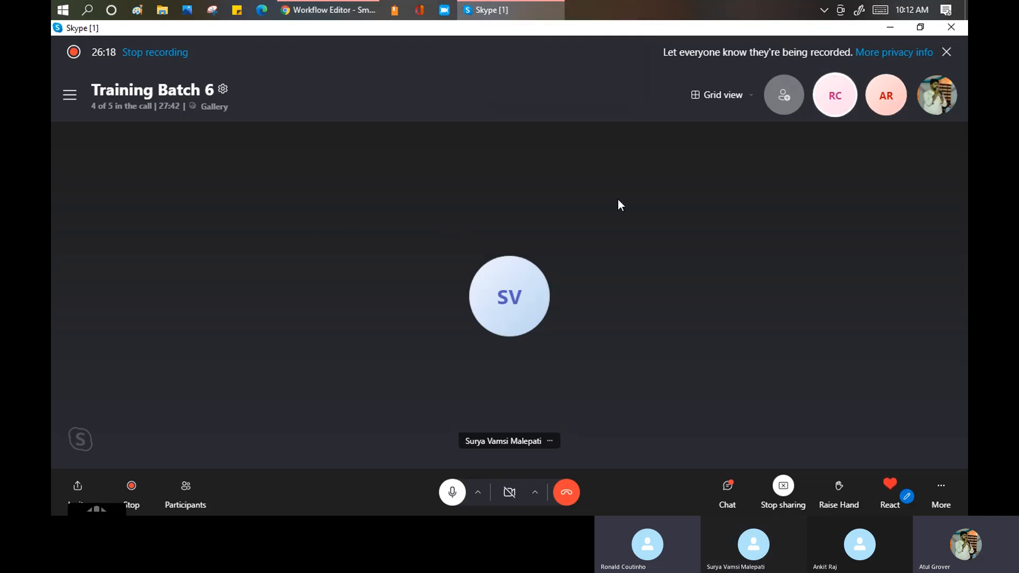
{"action": "left_click", "coordinate": [322, 13]}
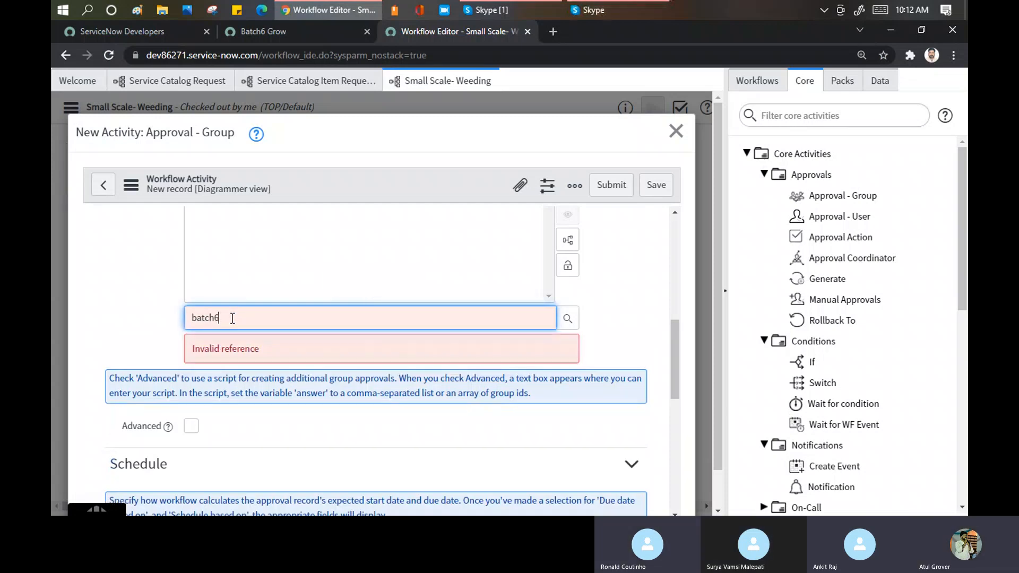
{"action": "key", "text": "BackSpace"}
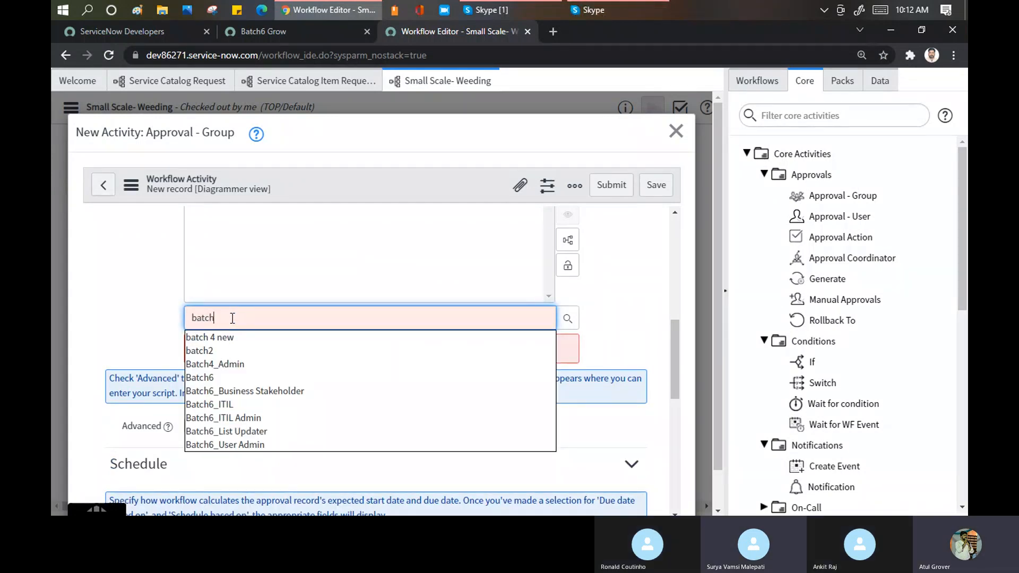
{"action": "left_click", "coordinate": [225, 377]}
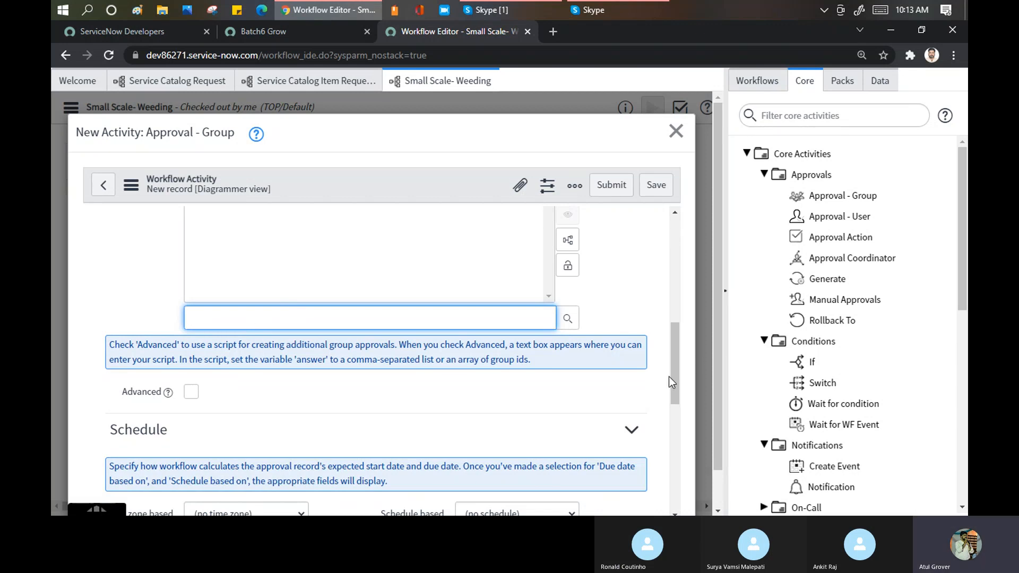
{"action": "left_click_drag", "start_coordinate": [674, 377], "coordinate": [675, 346]}
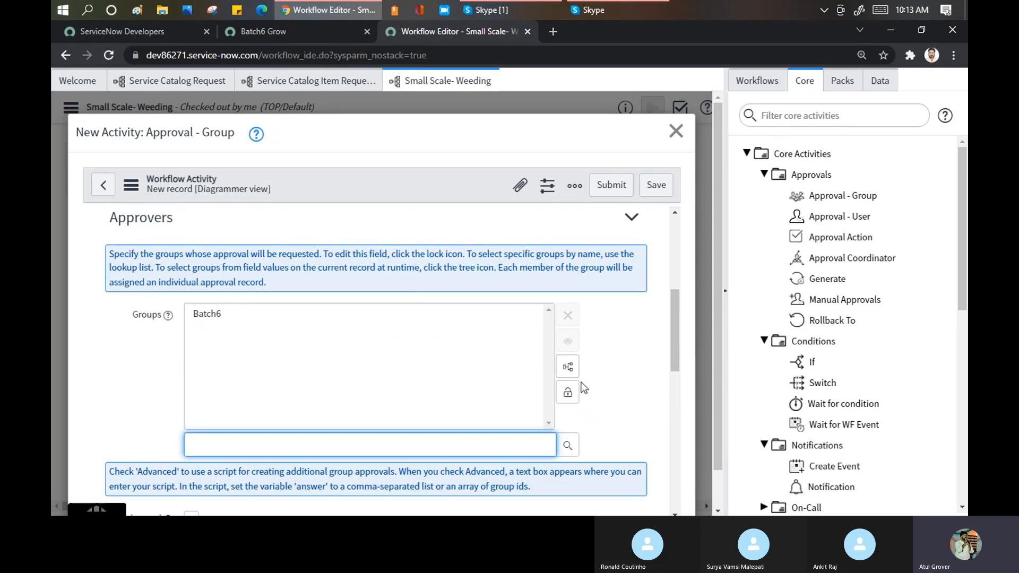
{"action": "left_click", "coordinate": [569, 392]}
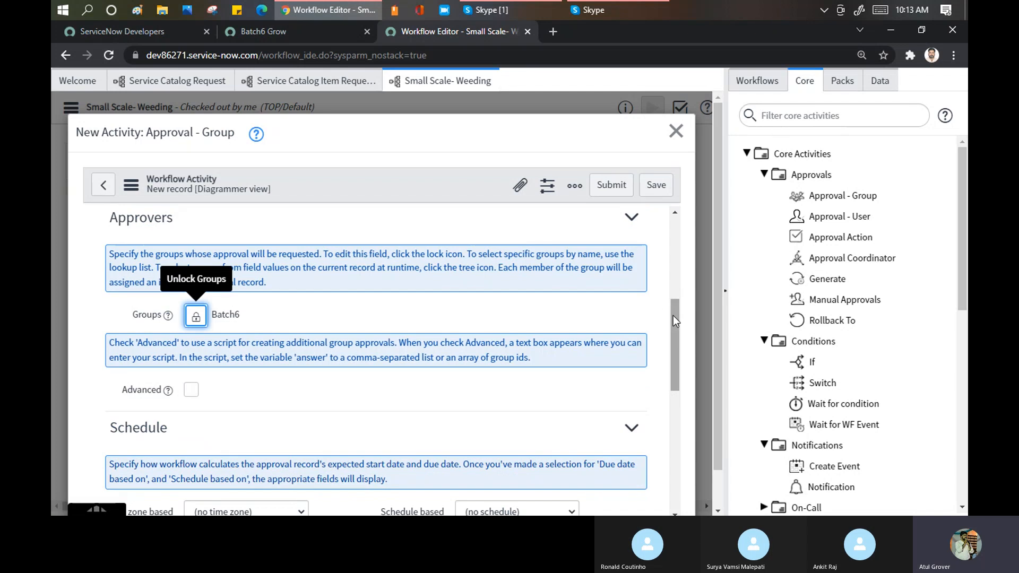
Inspect the Advanced option's additional groups script, turn Advanced off again, and review the Schedule based on choices.
{"action": "scroll", "coordinate": [673, 316], "scroll_direction": "down", "scroll_amount": 3}
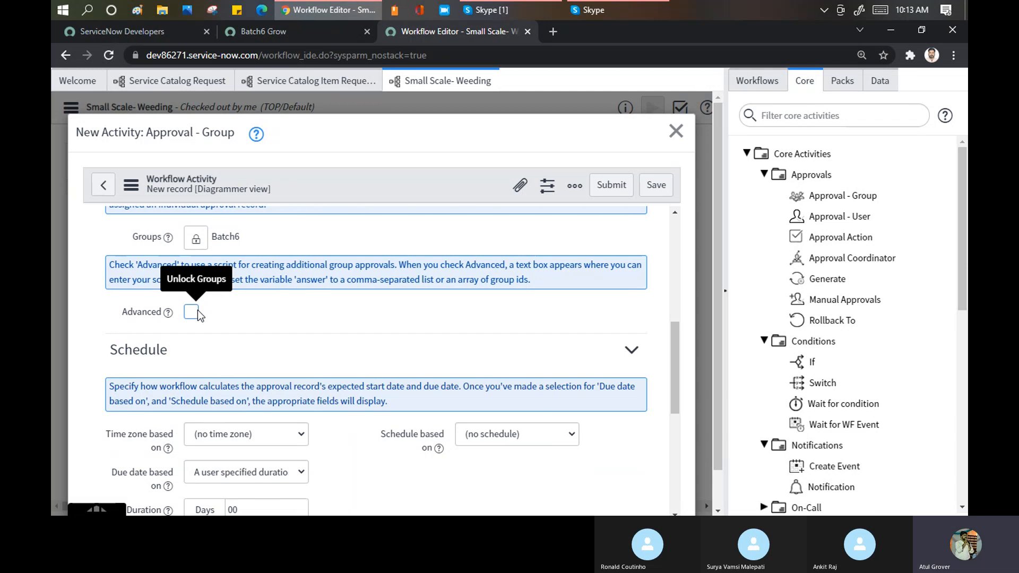
{"action": "left_click", "coordinate": [193, 312]}
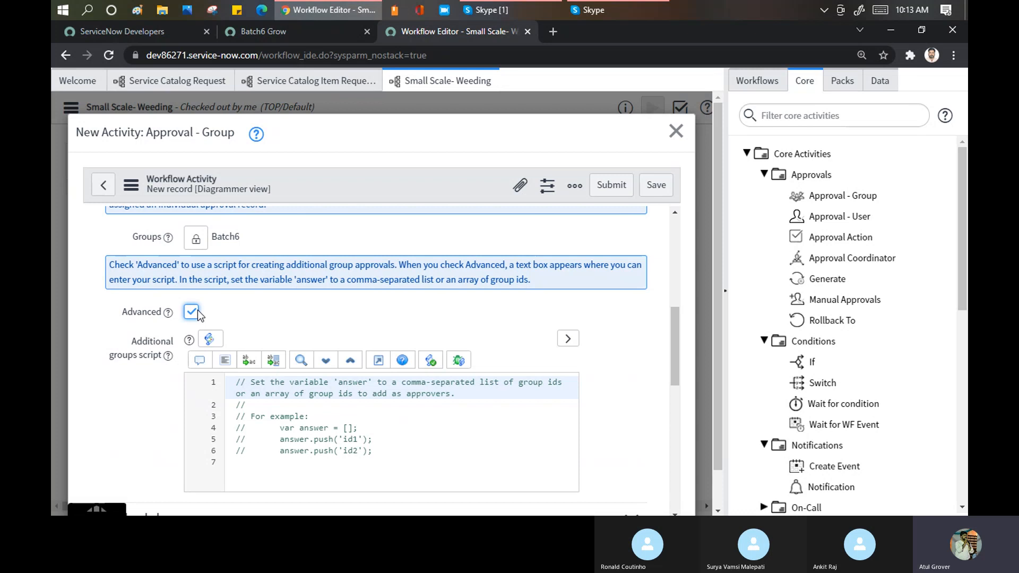
{"action": "left_click", "coordinate": [192, 312]}
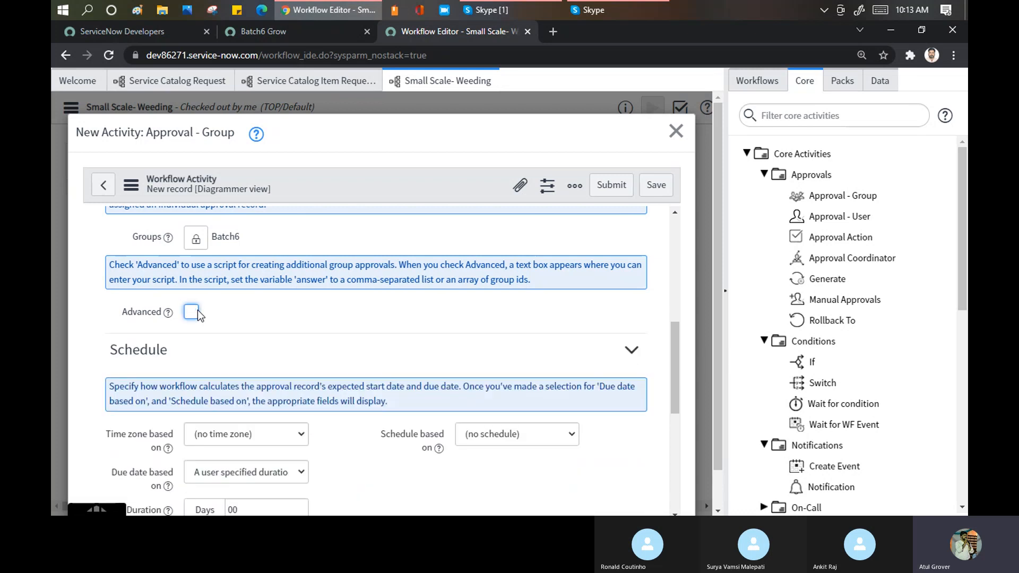
{"action": "left_click_drag", "start_coordinate": [673, 335], "coordinate": [674, 392]}
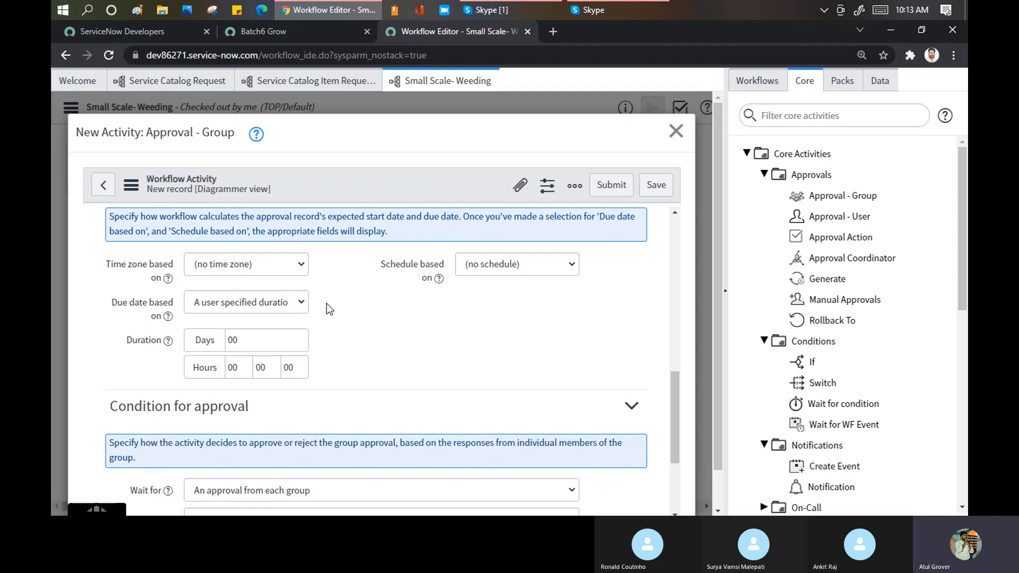
{"action": "left_click", "coordinate": [513, 267]}
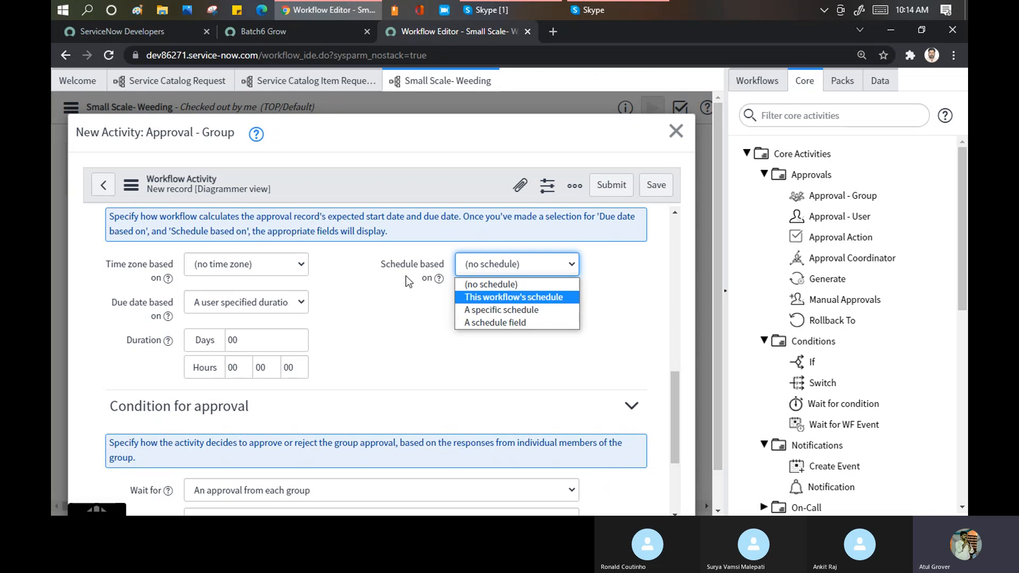
{"action": "left_click", "coordinate": [402, 333]}
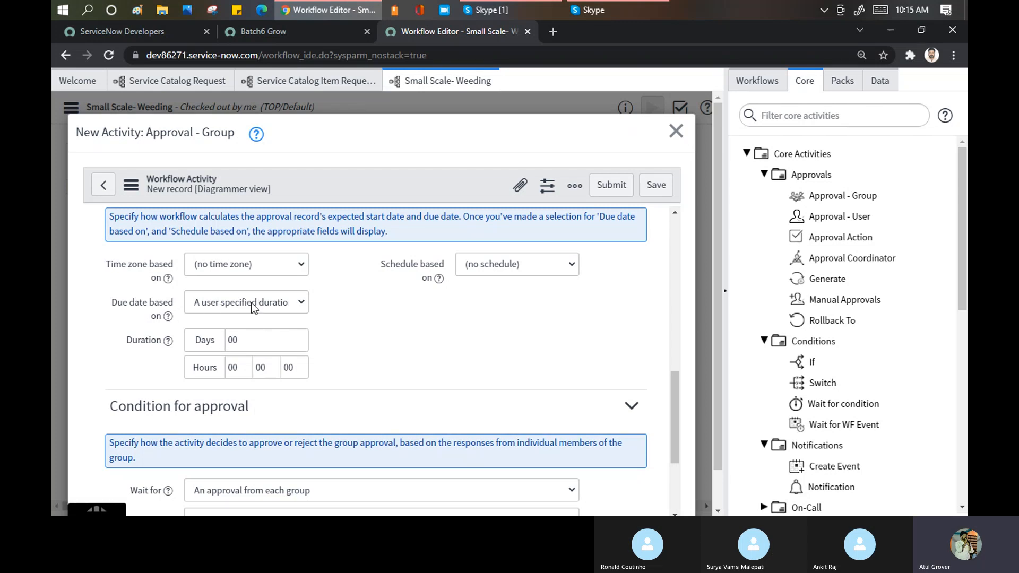
In the condition for approval, set Wait for to "The first response from each group".
{"action": "left_click_drag", "start_coordinate": [673, 393], "coordinate": [678, 449]}
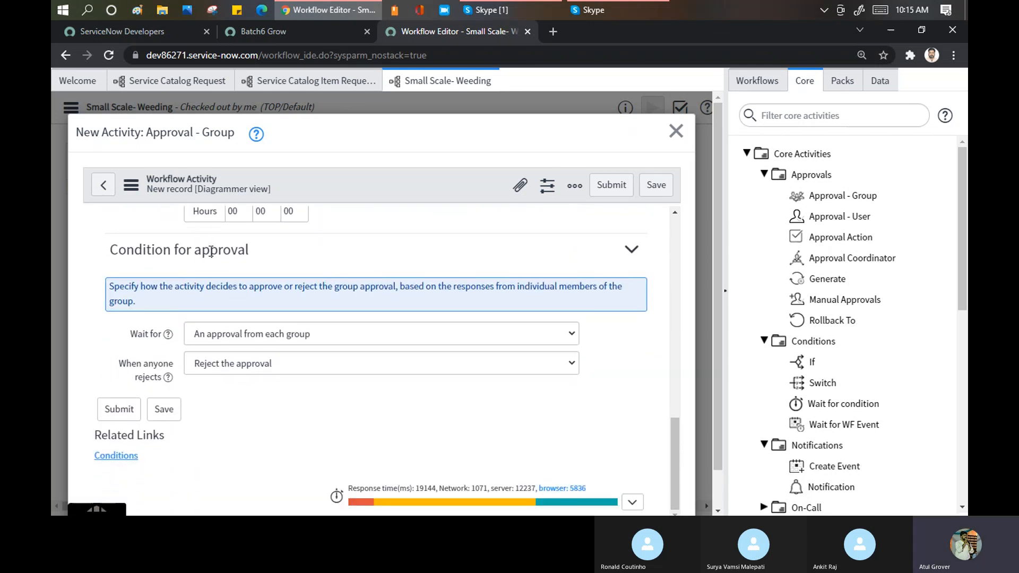
{"action": "left_click_drag", "start_coordinate": [109, 255], "coordinate": [249, 258]}
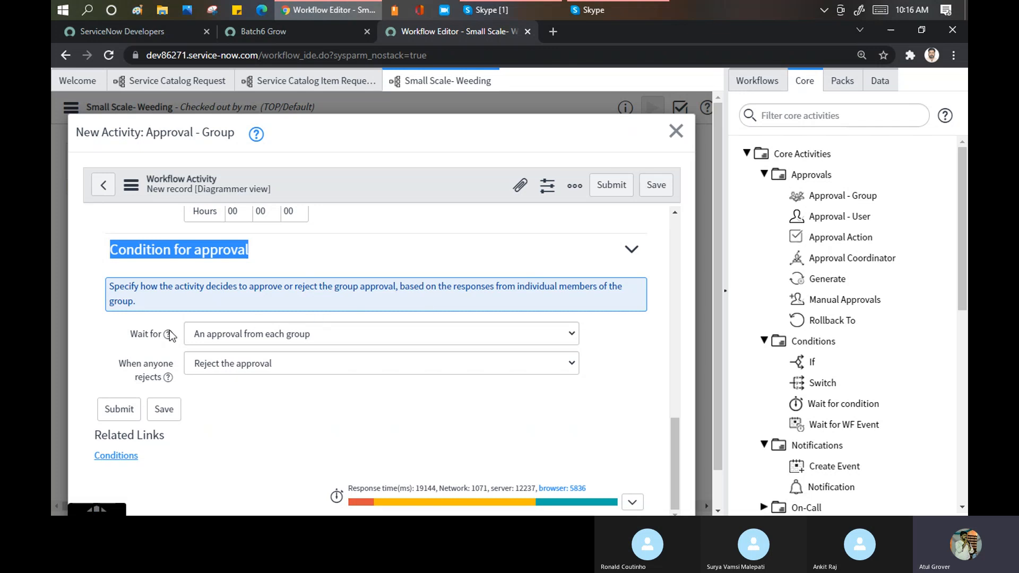
{"action": "left_click", "coordinate": [218, 337]}
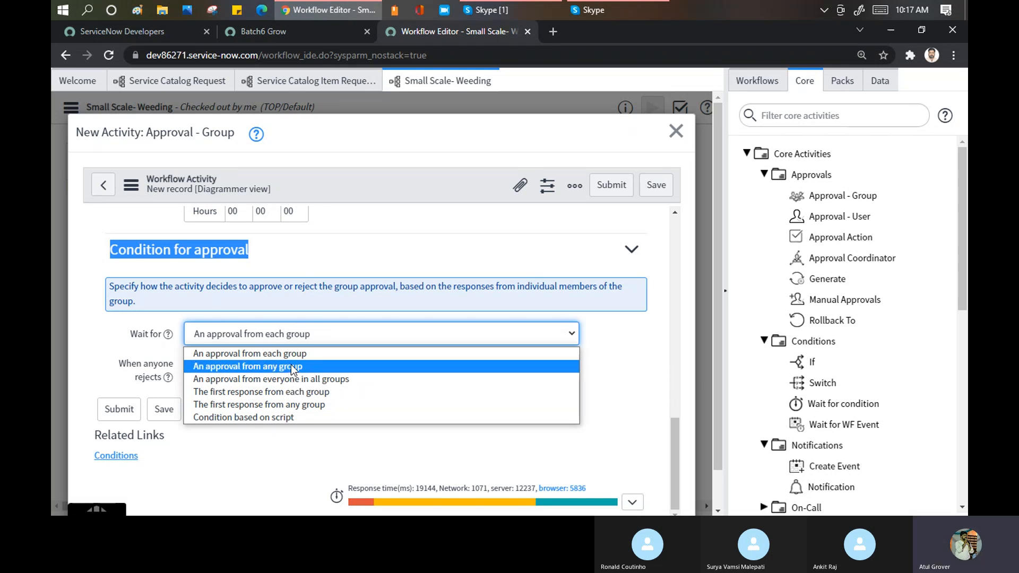
{"action": "left_click", "coordinate": [270, 397]}
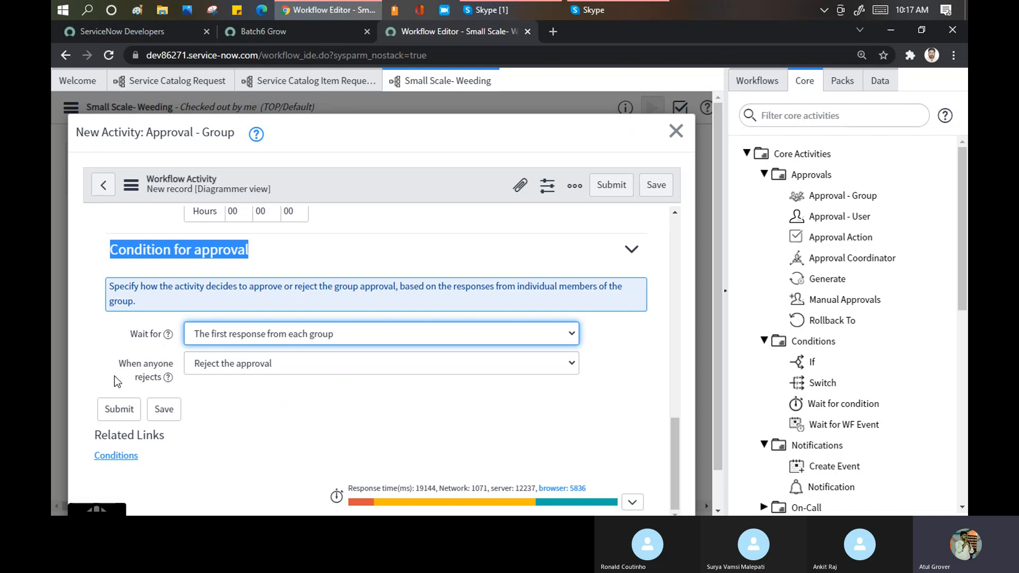
Compare the When anyone rejects options, keep "Reject the approval", and save the Budget Approval activity.
{"action": "left_click", "coordinate": [229, 369]}
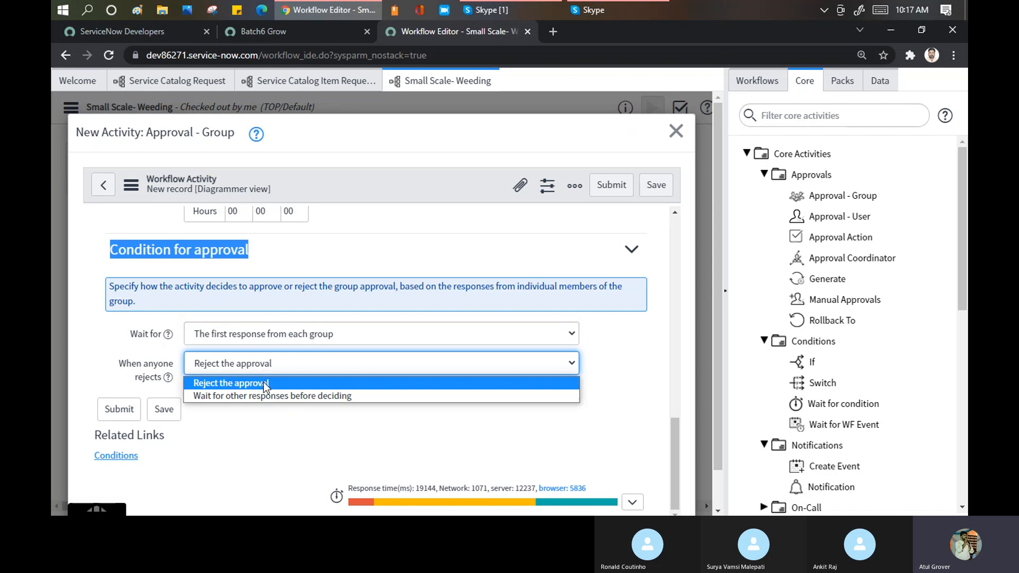
{"action": "left_click", "coordinate": [256, 396]}
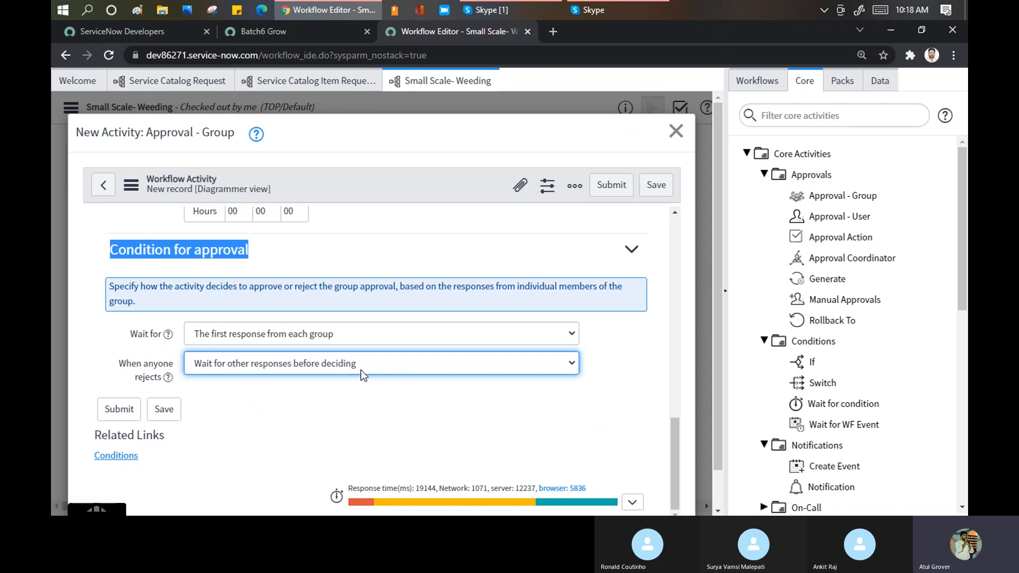
{"action": "left_click", "coordinate": [302, 364]}
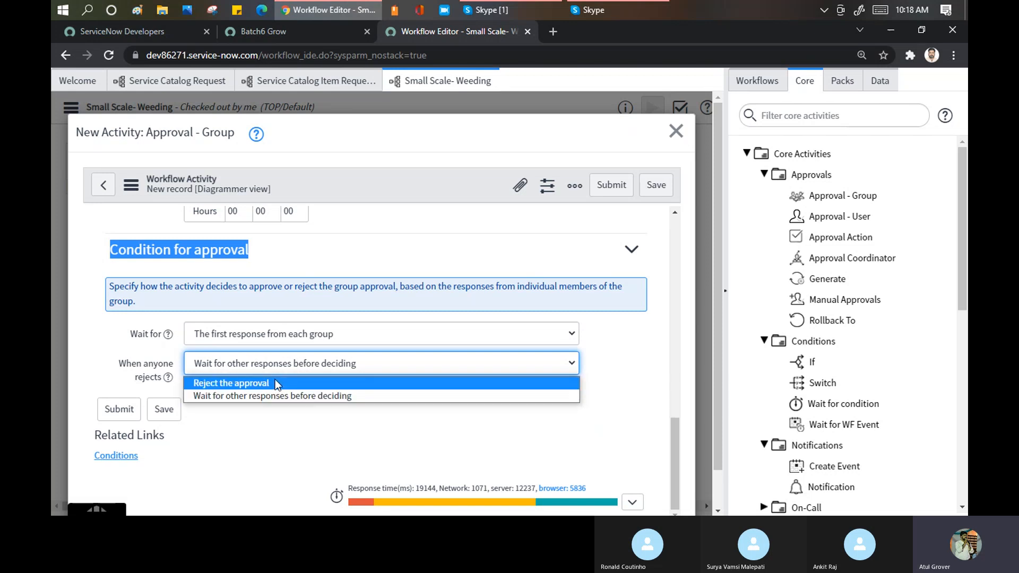
{"action": "left_click", "coordinate": [276, 382]}
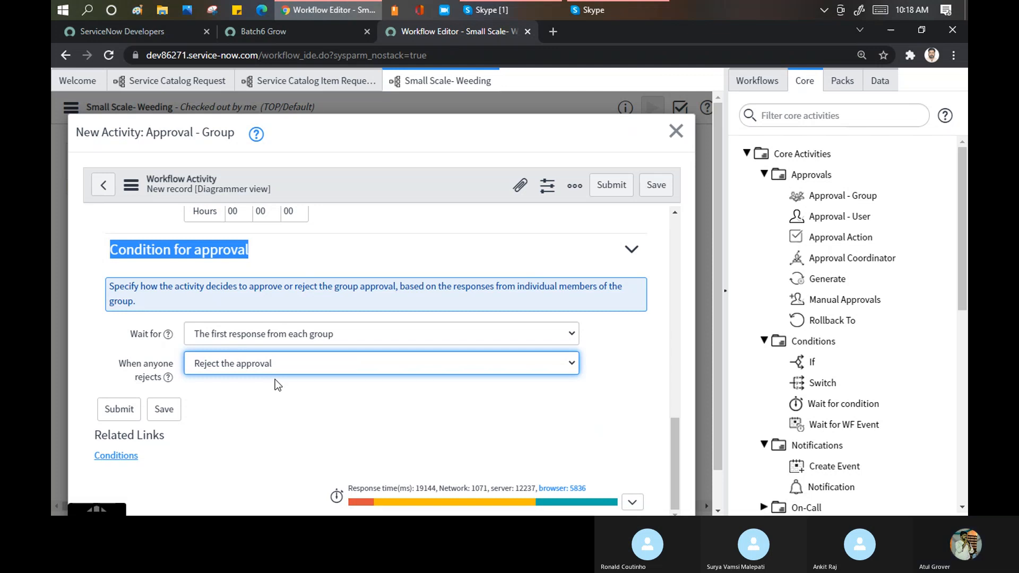
{"action": "left_click", "coordinate": [164, 410]}
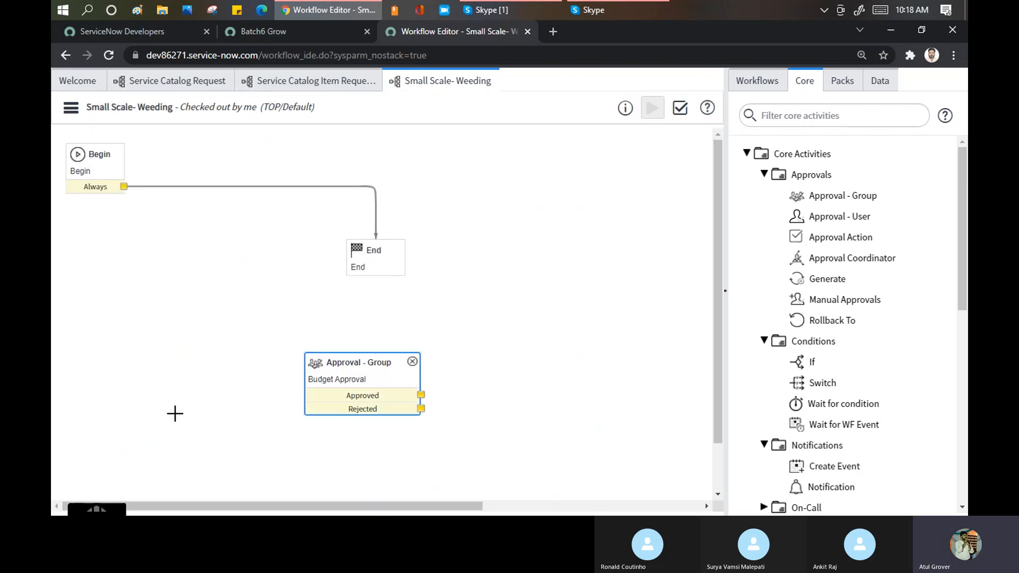
Validate the workflow, read the ValidateTransitionOut message in the report, and close the report.
{"action": "left_click", "coordinate": [682, 111]}
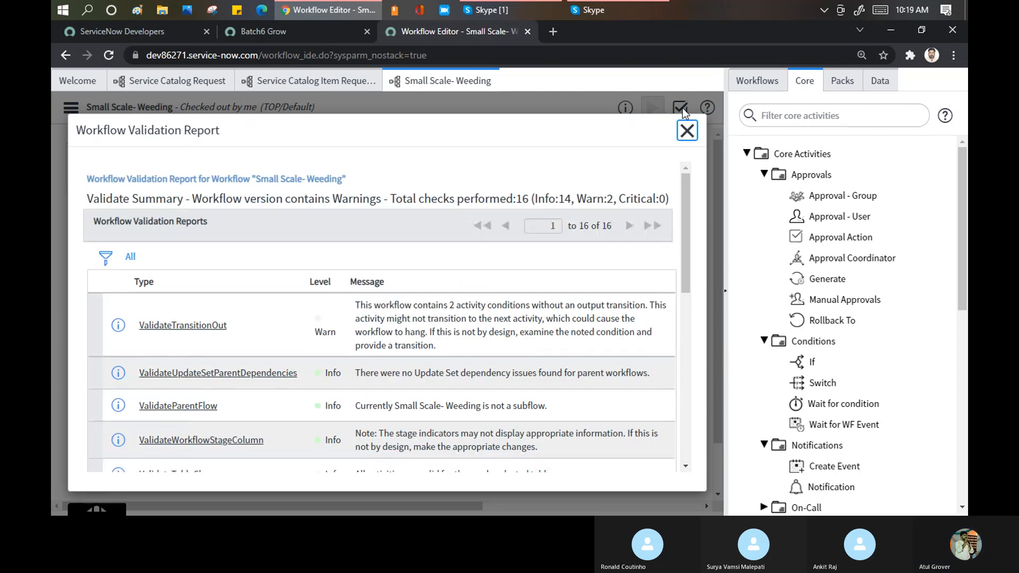
{"action": "left_click_drag", "start_coordinate": [687, 189], "coordinate": [687, 212]}
{"action": "left_click_drag", "start_coordinate": [357, 259], "coordinate": [459, 301]}
{"action": "left_click", "coordinate": [463, 307]}
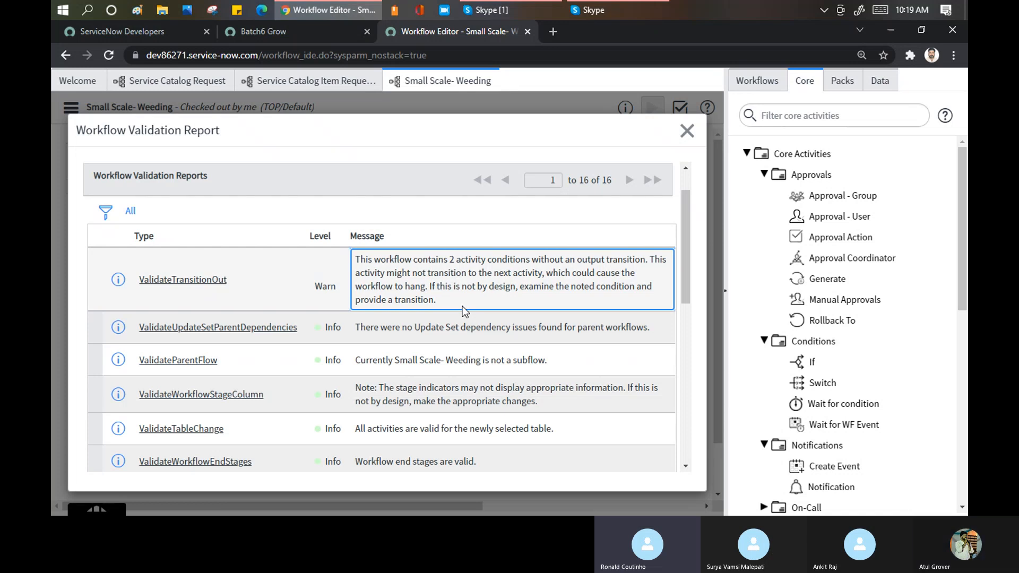
{"action": "left_click", "coordinate": [686, 130]}
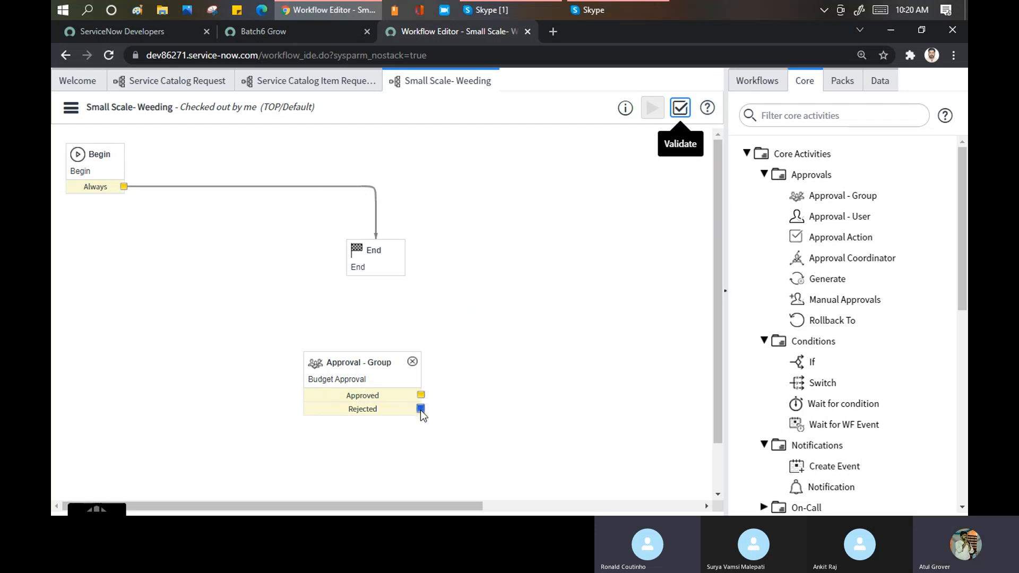
Rerun the validation and examine both the ValidateTransitionOut and ValidateTransitionIn entries of the report.
{"action": "left_click", "coordinate": [681, 109]}
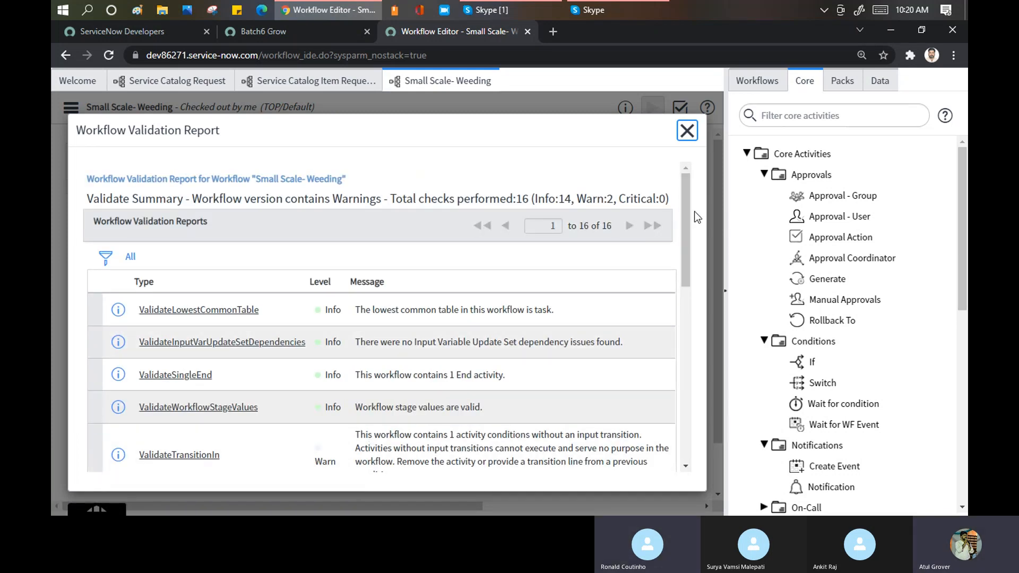
{"action": "left_click_drag", "start_coordinate": [687, 211], "coordinate": [674, 378]}
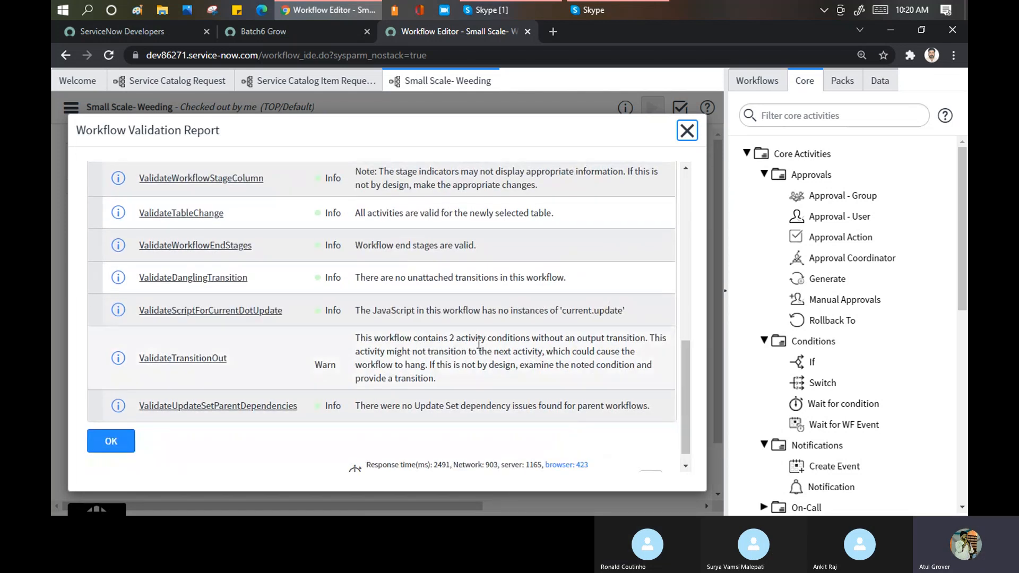
{"action": "left_click_drag", "start_coordinate": [256, 355], "coordinate": [168, 358]}
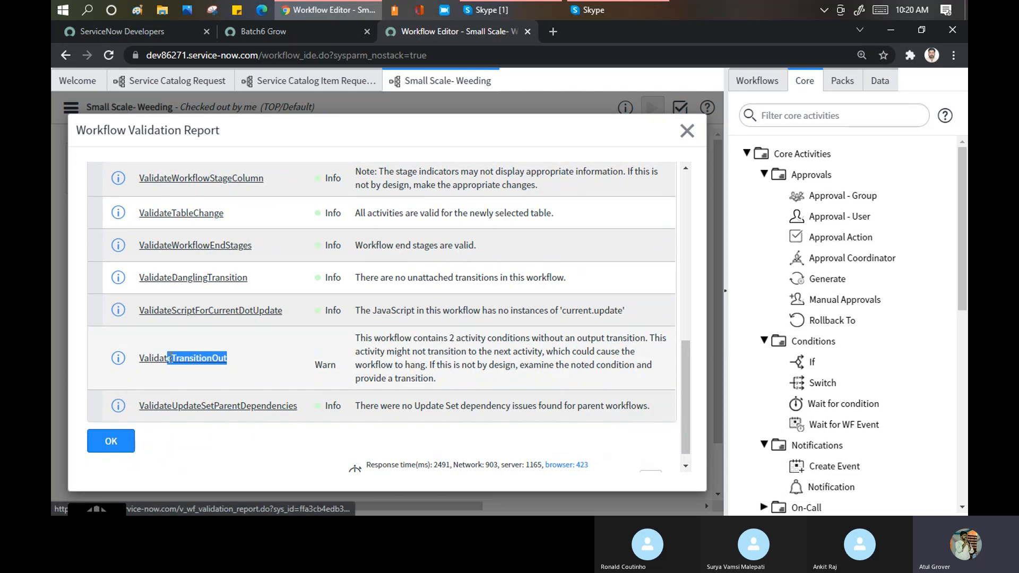
{"action": "left_click_drag", "start_coordinate": [689, 387], "coordinate": [689, 271]}
{"action": "left_click_drag", "start_coordinate": [266, 285], "coordinate": [135, 288]}
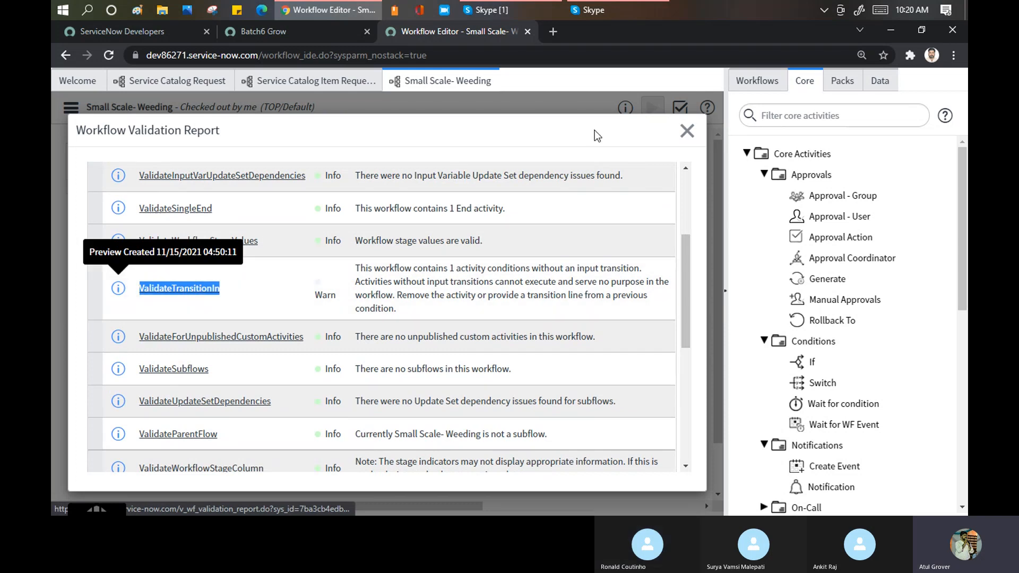
{"action": "left_click", "coordinate": [688, 130]}
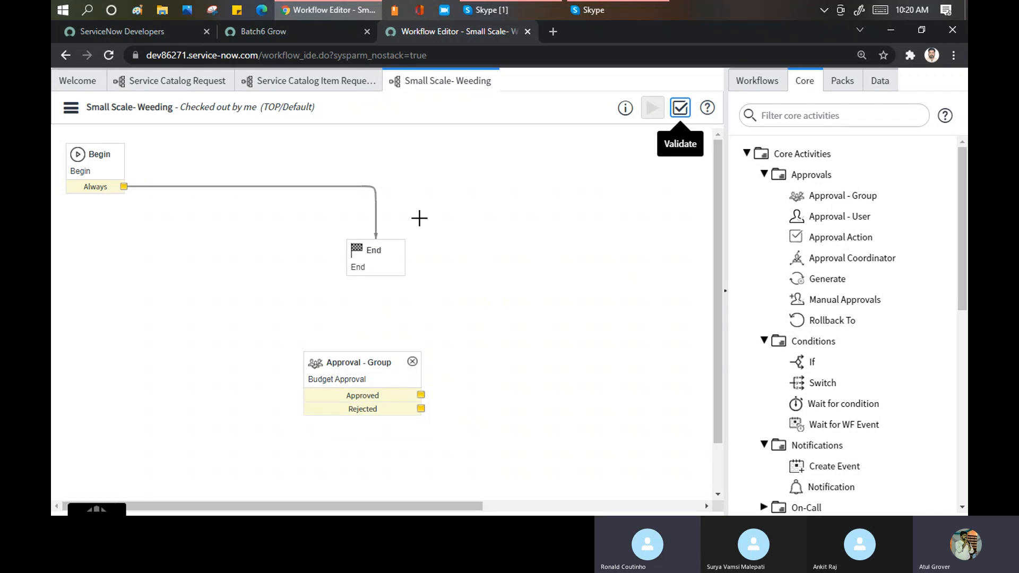
Reroute Begin's Always transition from End to Budget Approval, placing Budget Approval beside Begin and End further away below.
{"action": "left_click", "coordinate": [375, 202]}
{"action": "key", "text": "Delete"}
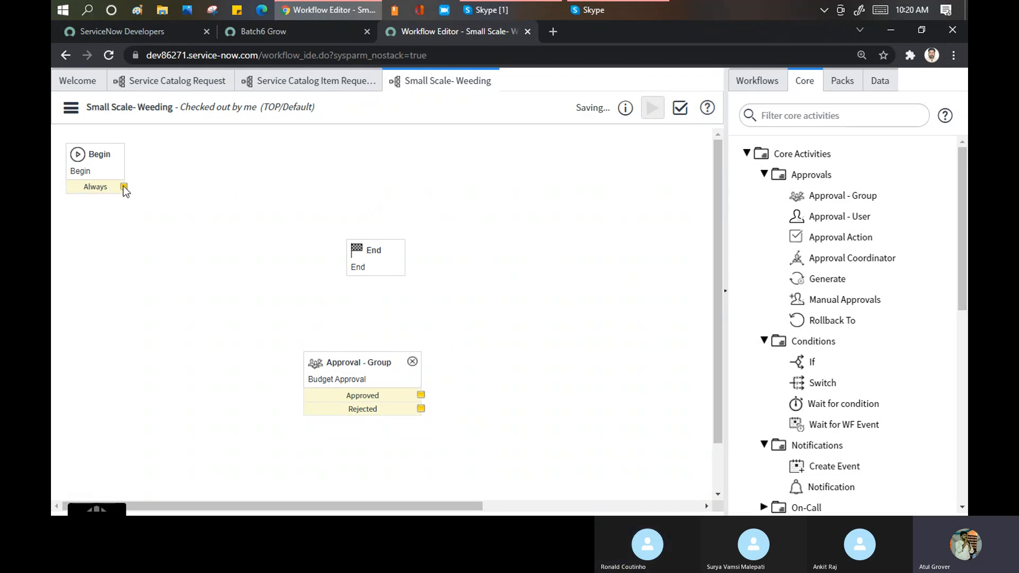
{"action": "left_click_drag", "start_coordinate": [126, 186], "coordinate": [326, 387]}
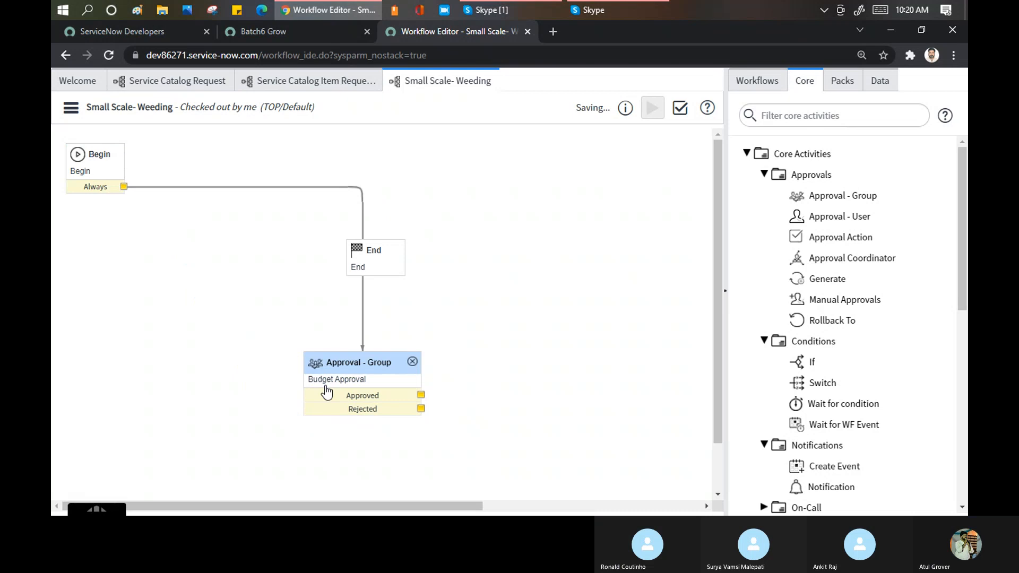
{"action": "left_click_drag", "start_coordinate": [378, 362], "coordinate": [307, 180]}
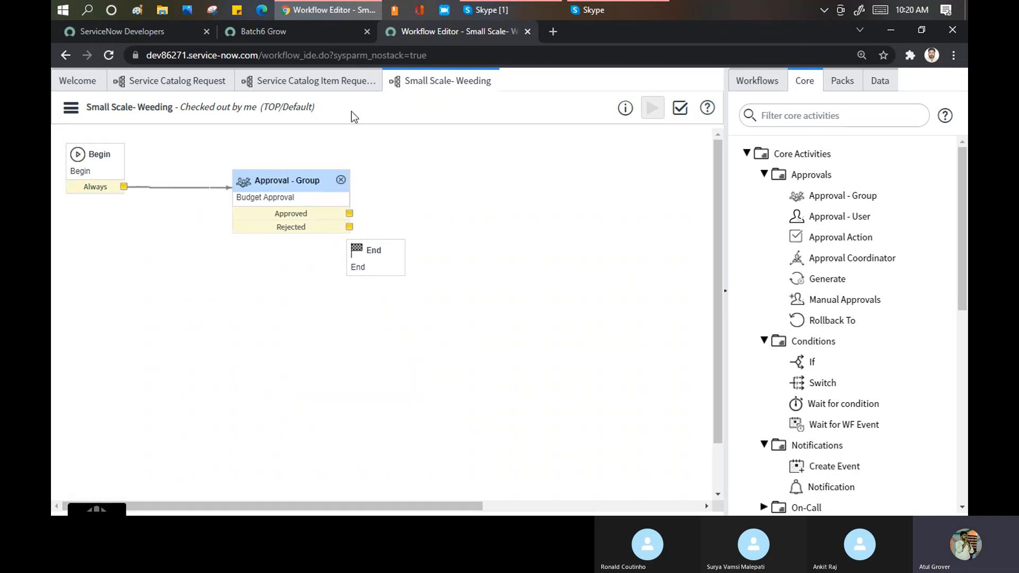
{"action": "left_click_drag", "start_coordinate": [387, 271], "coordinate": [539, 329]}
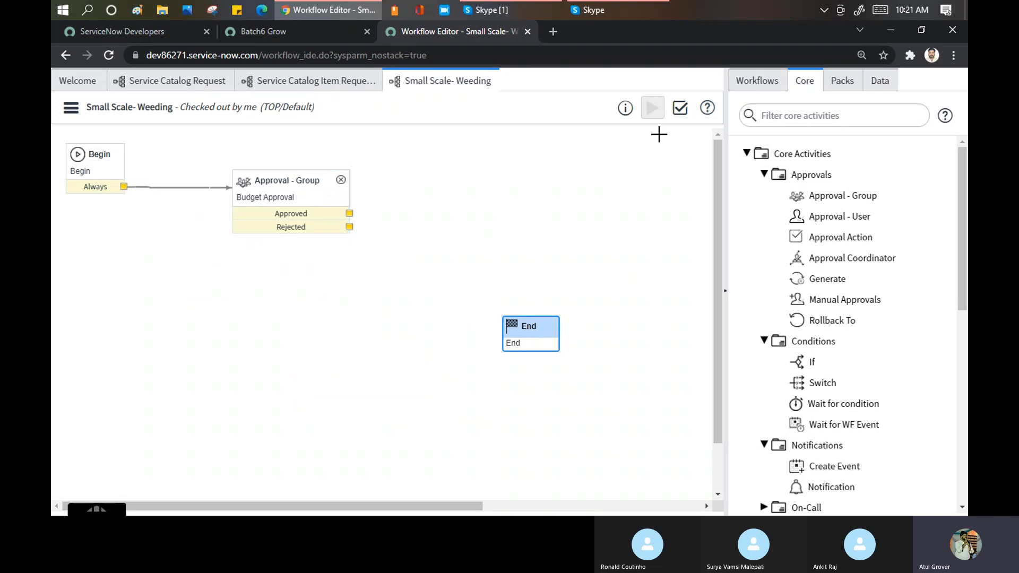
Recheck the workflow's validation report for transition warnings and connect Budget Approval's Rejected outcome to End.
{"action": "left_click", "coordinate": [686, 107]}
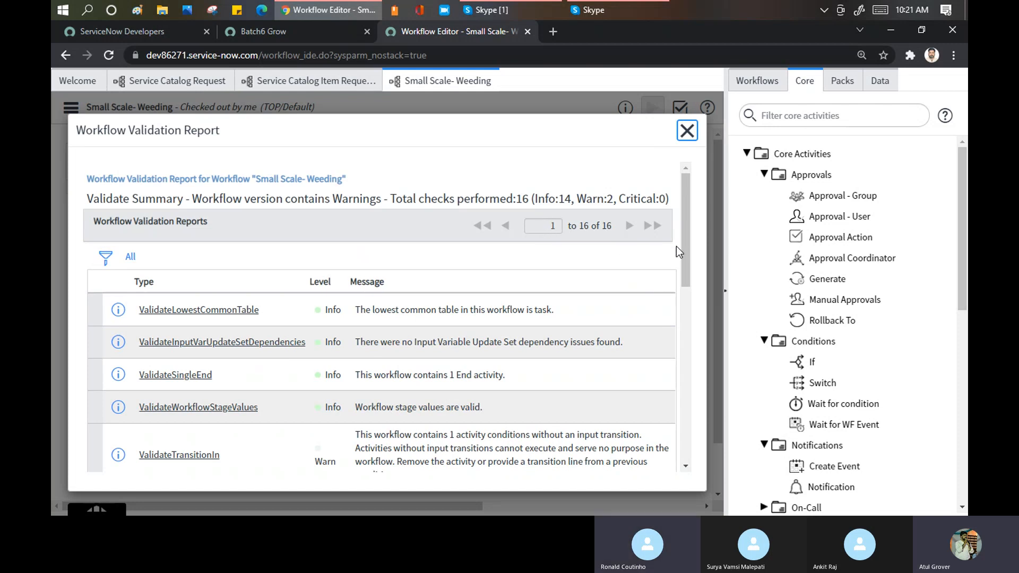
{"action": "left_click_drag", "start_coordinate": [689, 215], "coordinate": [677, 374]}
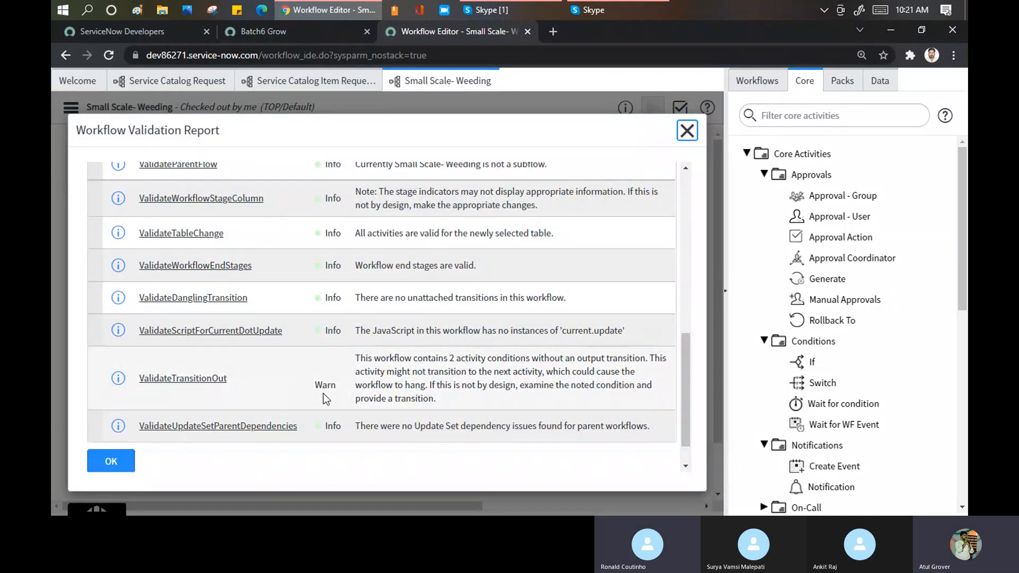
{"action": "left_click", "coordinate": [685, 129]}
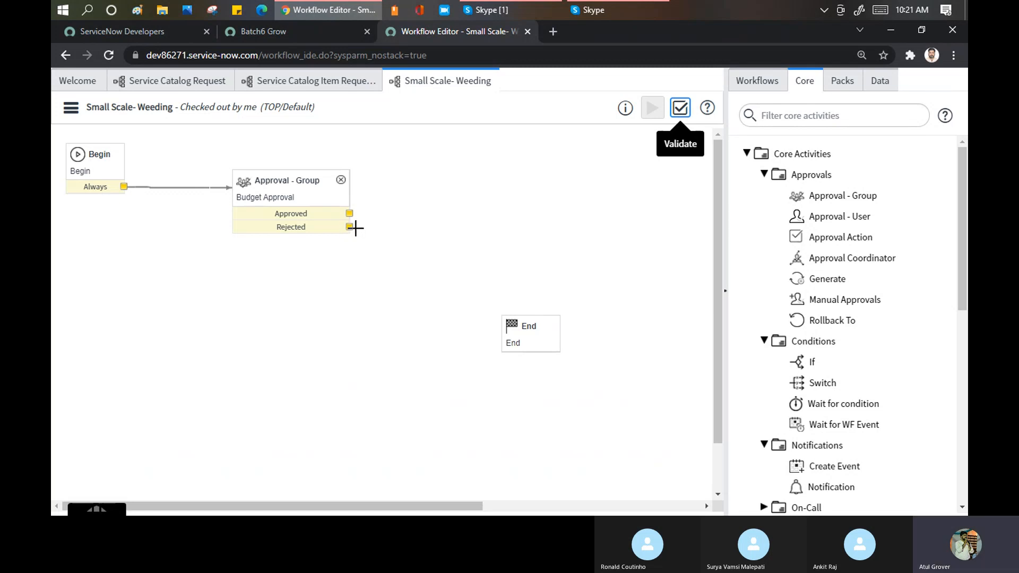
{"action": "left_click_drag", "start_coordinate": [350, 227], "coordinate": [527, 326]}
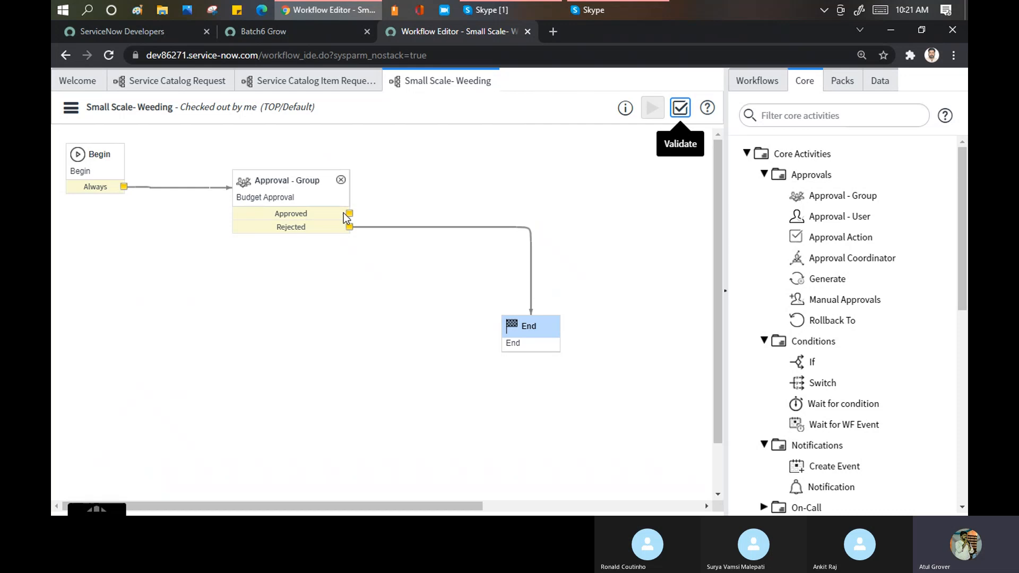
Add a Catalog Task activity named "Budget Check" to the workflow and set its priority to 2 - High.
{"action": "left_click_drag", "start_coordinate": [965, 229], "coordinate": [966, 377]}
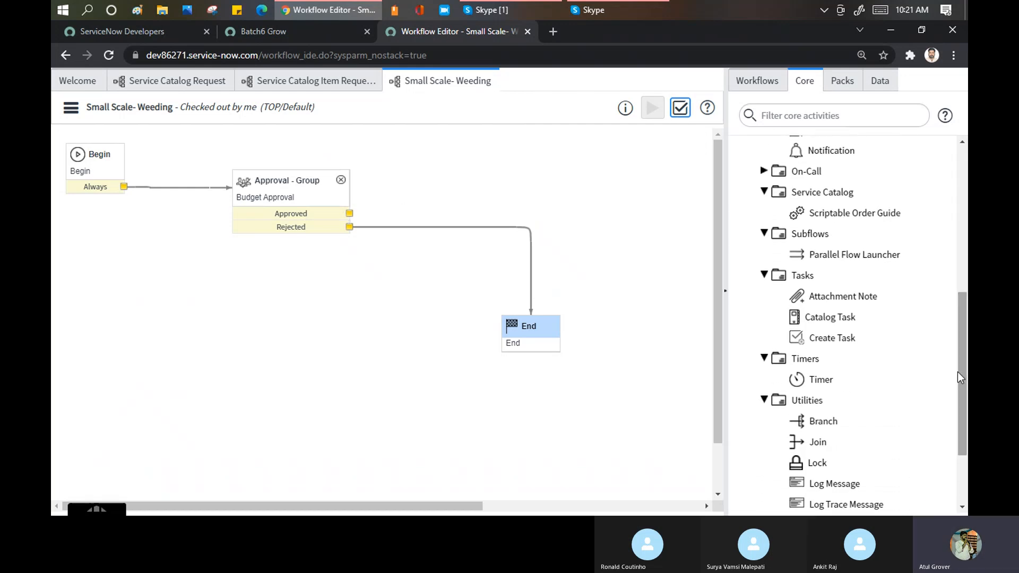
{"action": "left_click_drag", "start_coordinate": [814, 317], "coordinate": [590, 158]}
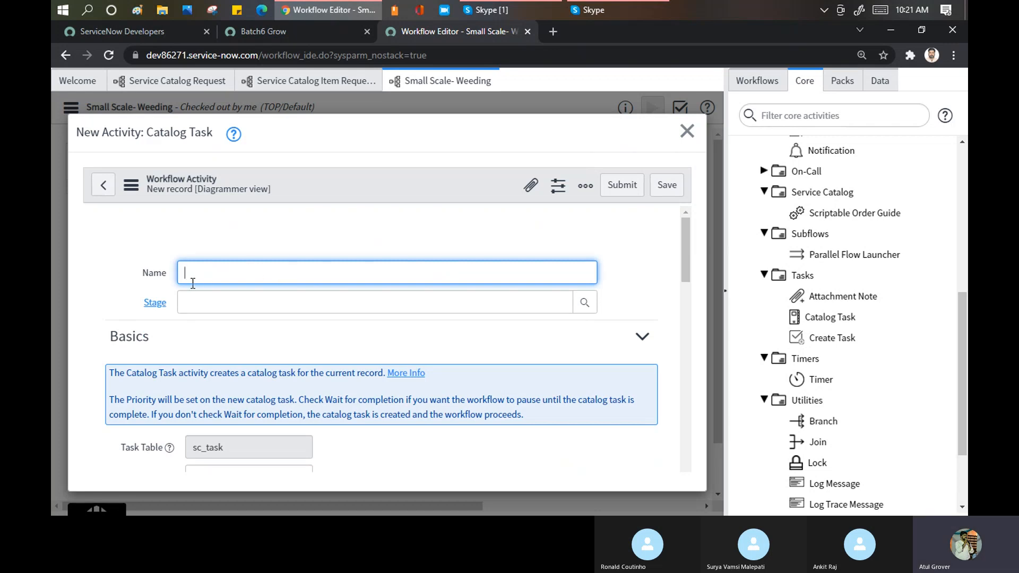
{"action": "type", "text": "Budget Check"}
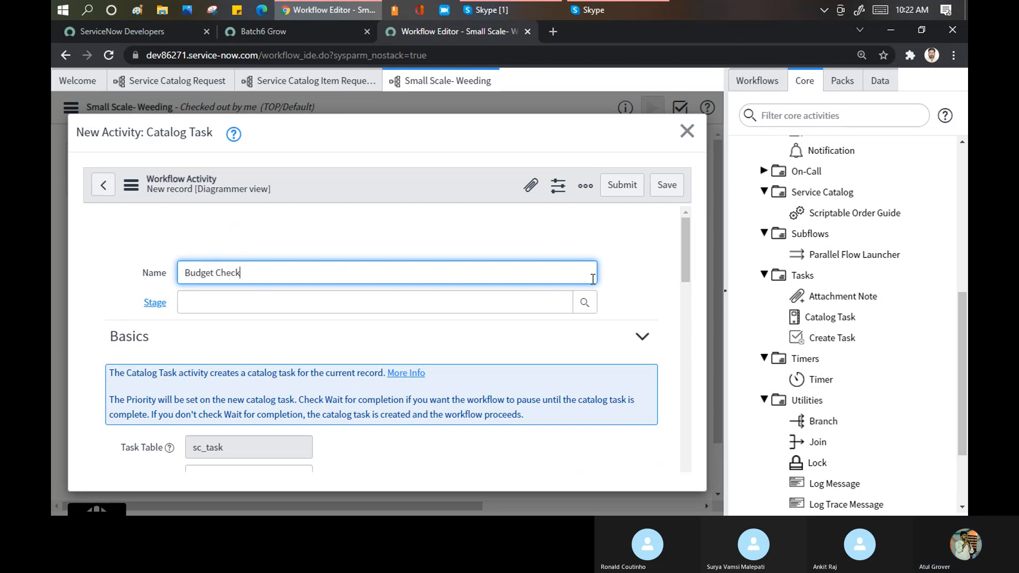
{"action": "left_click_drag", "start_coordinate": [684, 253], "coordinate": [686, 296]}
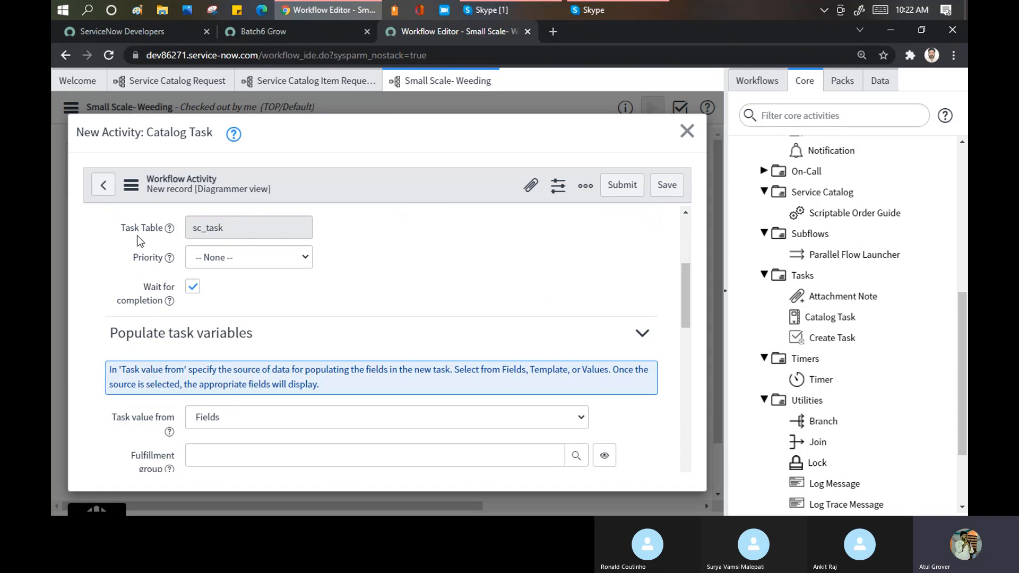
{"action": "left_click_drag", "start_coordinate": [251, 225], "coordinate": [192, 221]}
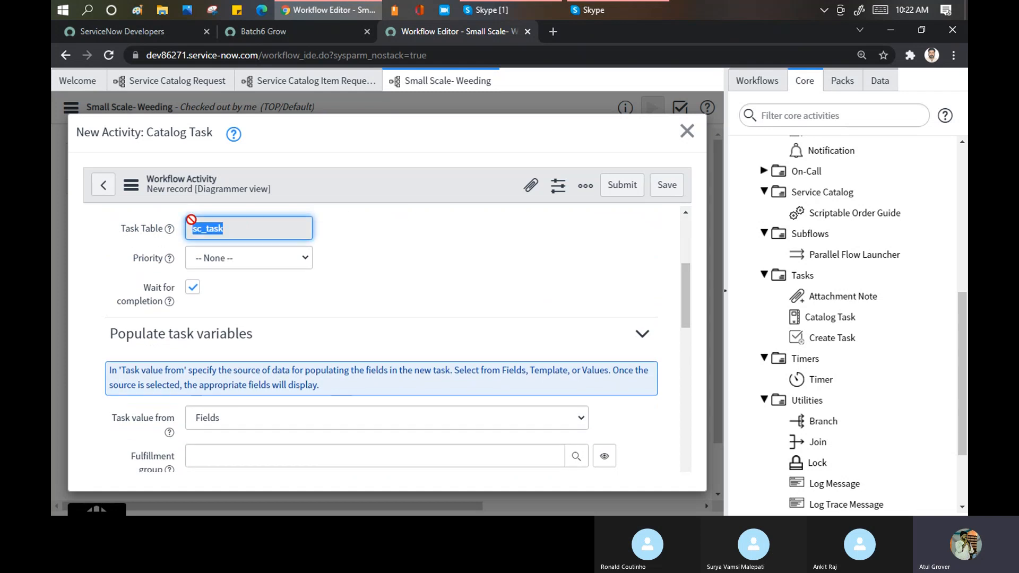
{"action": "left_click", "coordinate": [295, 271]}
{"action": "left_click", "coordinate": [243, 317]}
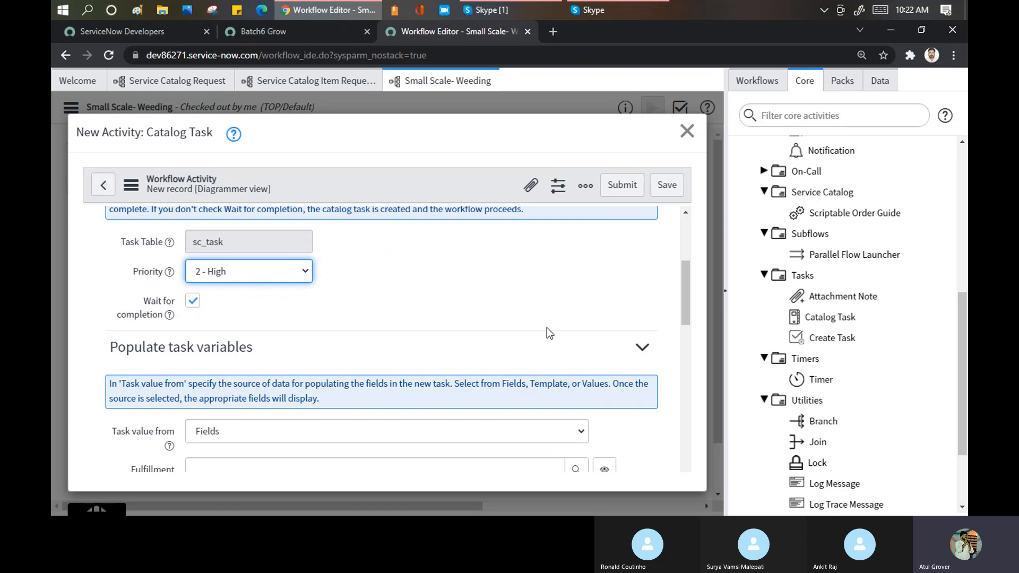
Set the fulfillment group of the Budget Check task to Batch4_Admin.
{"action": "left_click_drag", "start_coordinate": [689, 273], "coordinate": [690, 305]}
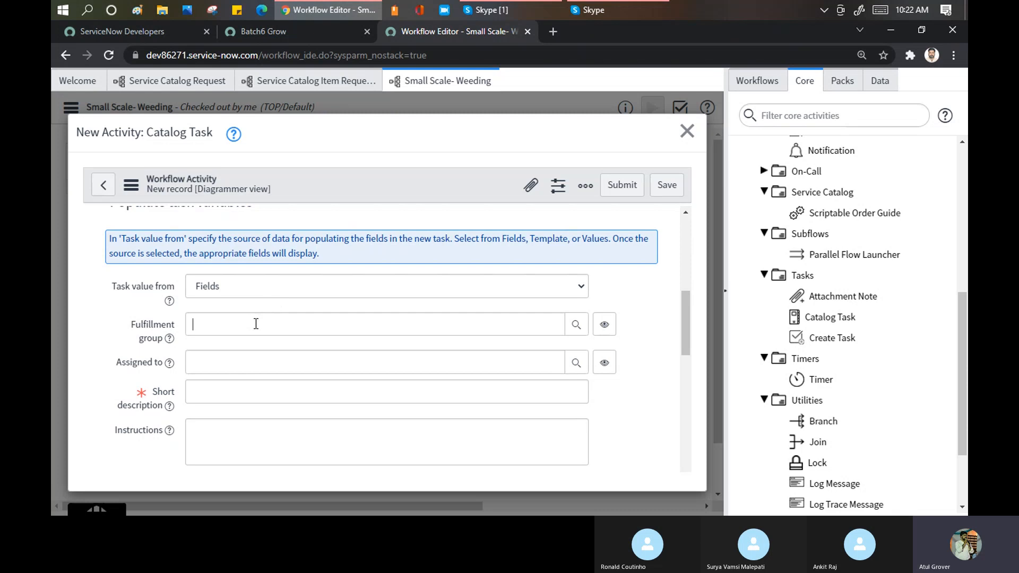
{"action": "type", "text": "Batc"}
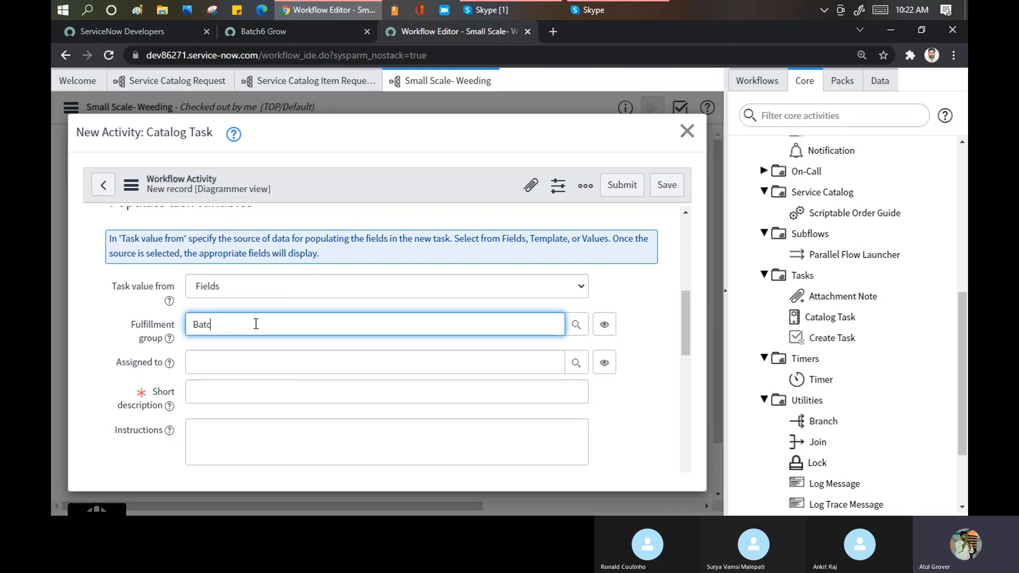
{"action": "type", "text": "h4"}
{"action": "left_click", "coordinate": [231, 345]}
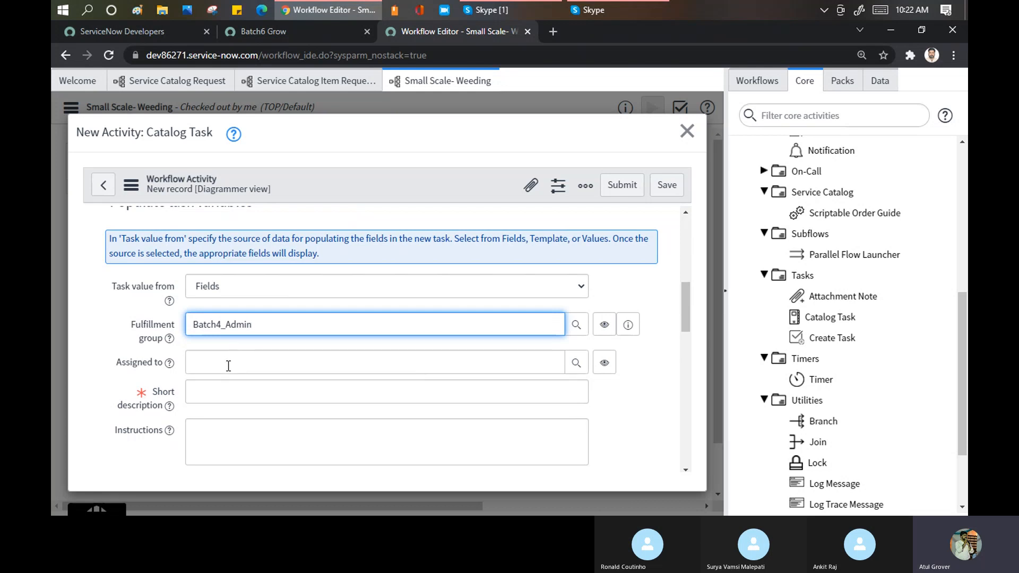
Enter the short description "Bduget Check for Pre round" and fill the instructions with multi-line placeholder text starting "asfasdfa".
{"action": "left_click", "coordinate": [228, 364]}
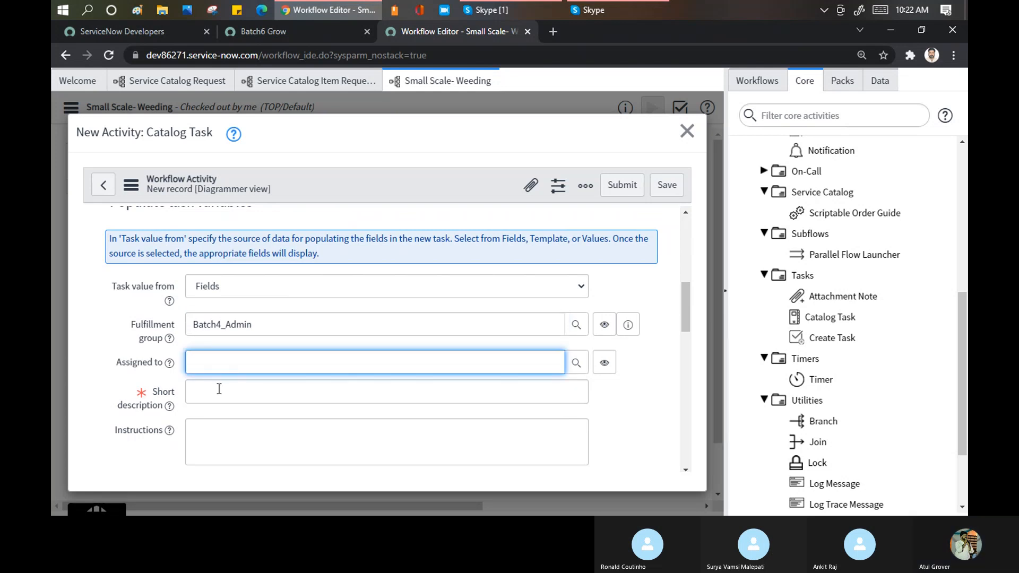
{"action": "left_click", "coordinate": [219, 391]}
{"action": "type", "text": "Bduget Check for Pre round"}
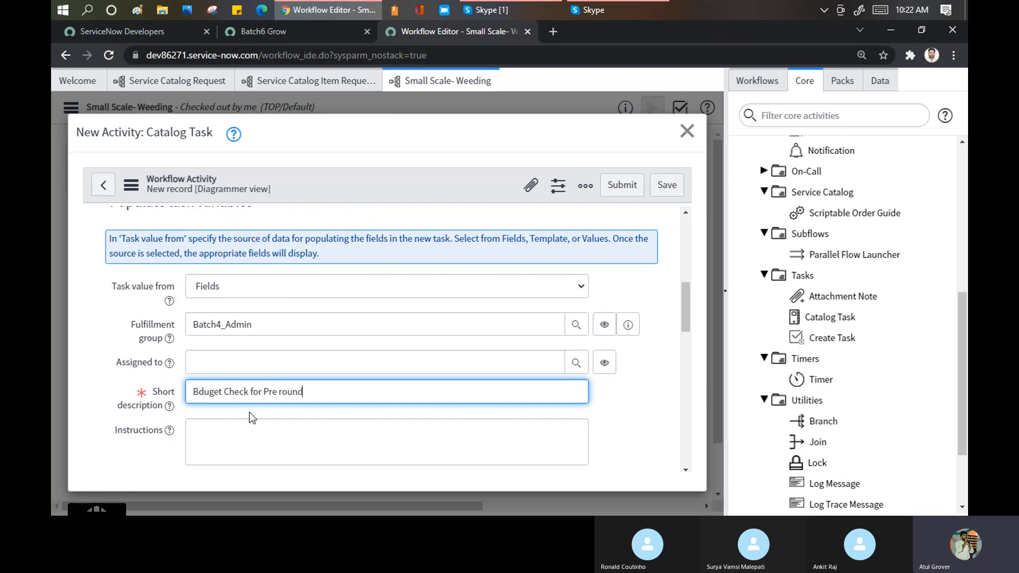
{"action": "type", "text": "asfasdfa as df as df"}
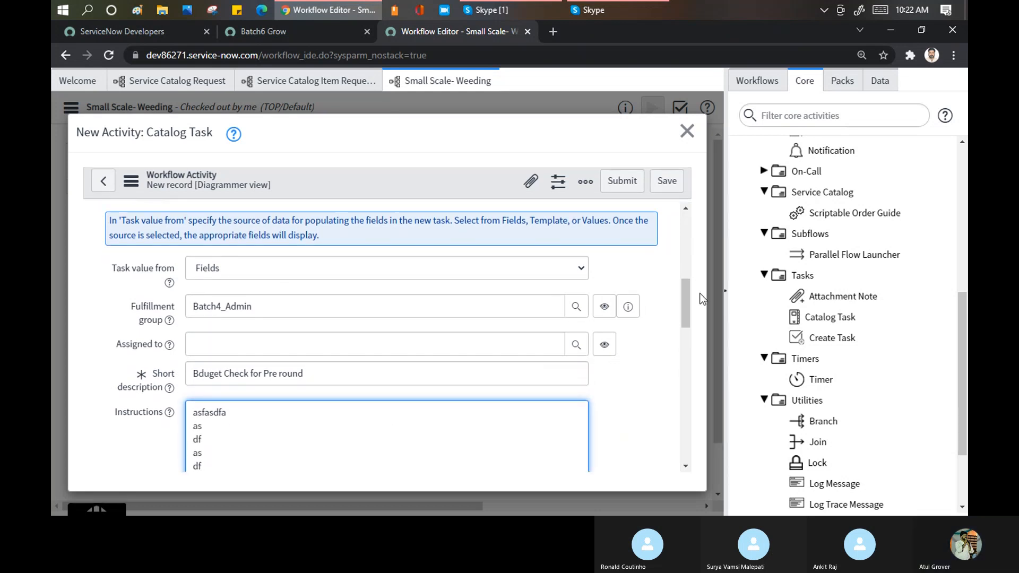
Examine the Schedule, Script and Add variables sections of the Budget Check catalog task.
{"action": "left_click_drag", "start_coordinate": [686, 287], "coordinate": [686, 338]}
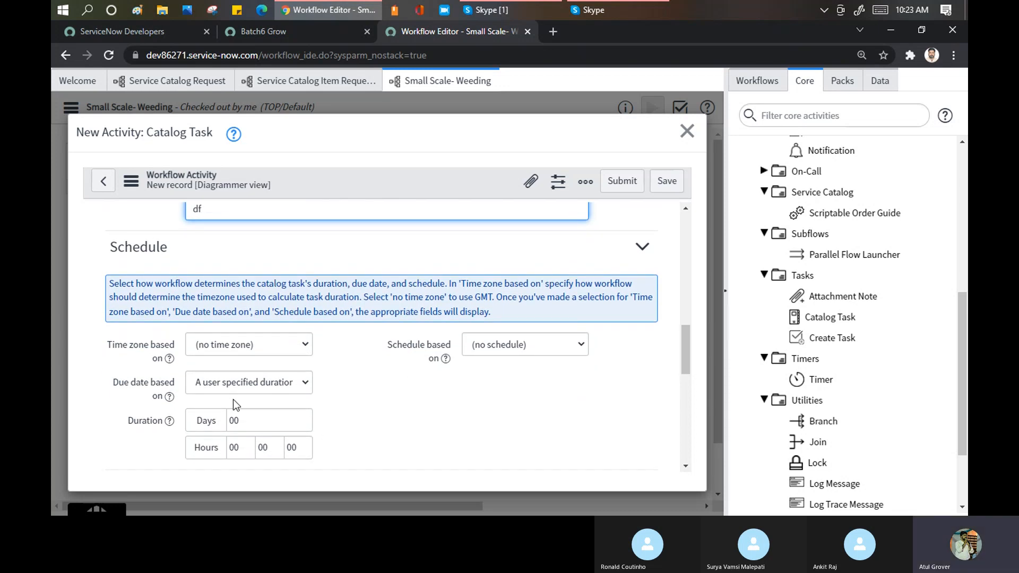
{"action": "left_click_drag", "start_coordinate": [689, 343], "coordinate": [687, 385]}
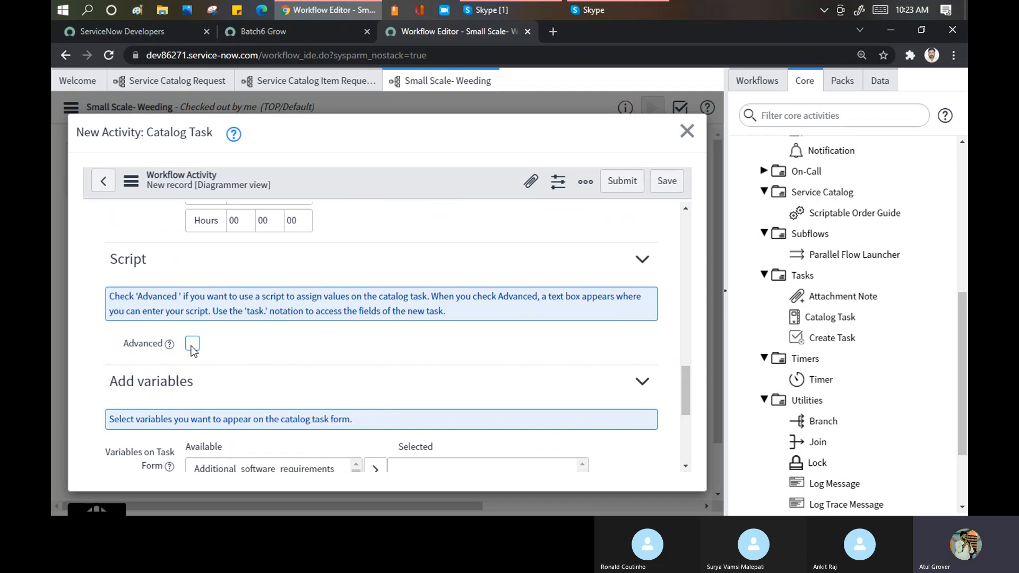
{"action": "left_click_drag", "start_coordinate": [684, 381], "coordinate": [686, 406]}
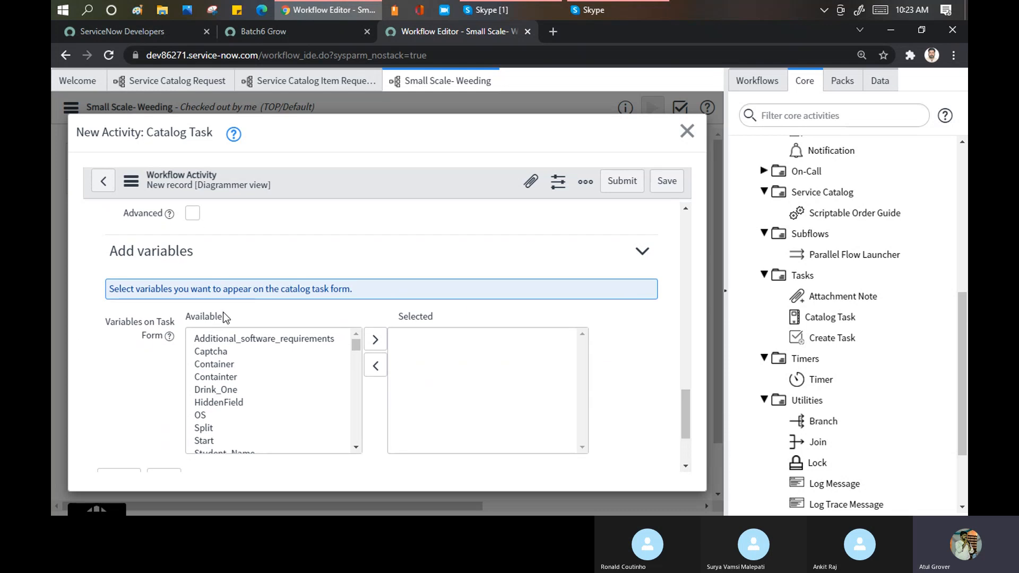
Open the LearnGrow portal at dev86271.service-now.com/lng in a new browser tab and go to its catalog page.
{"action": "left_click", "coordinate": [552, 31]}
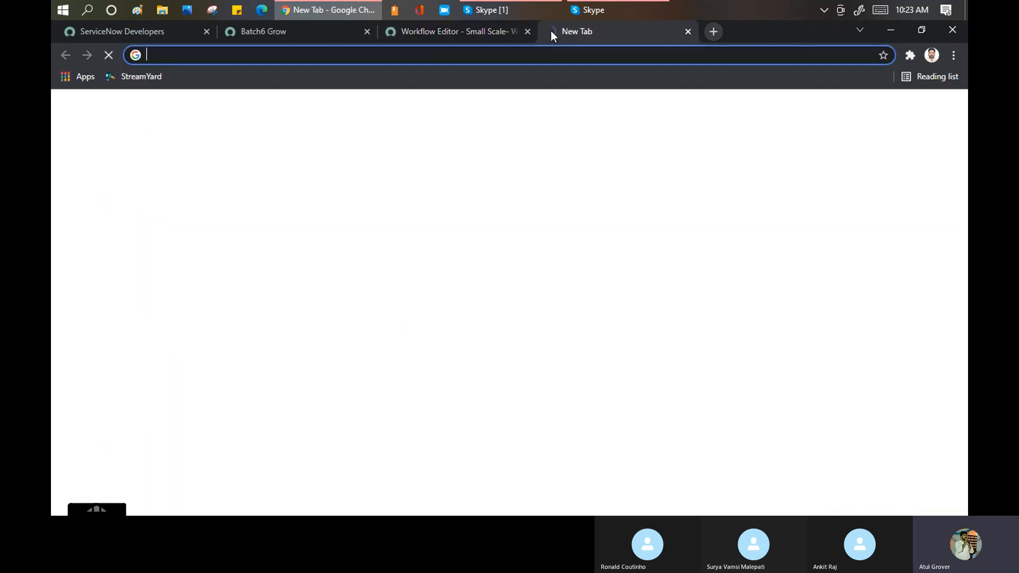
{"action": "type", "text": "dev"}
{"action": "key", "text": "Right"}
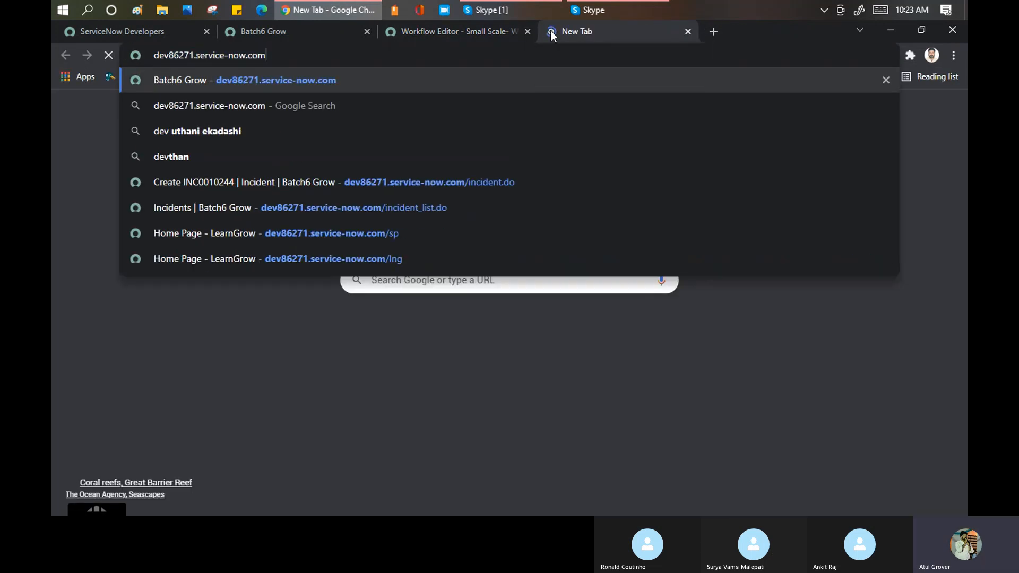
{"action": "type", "text": "/l"}
{"action": "key", "text": "Return"}
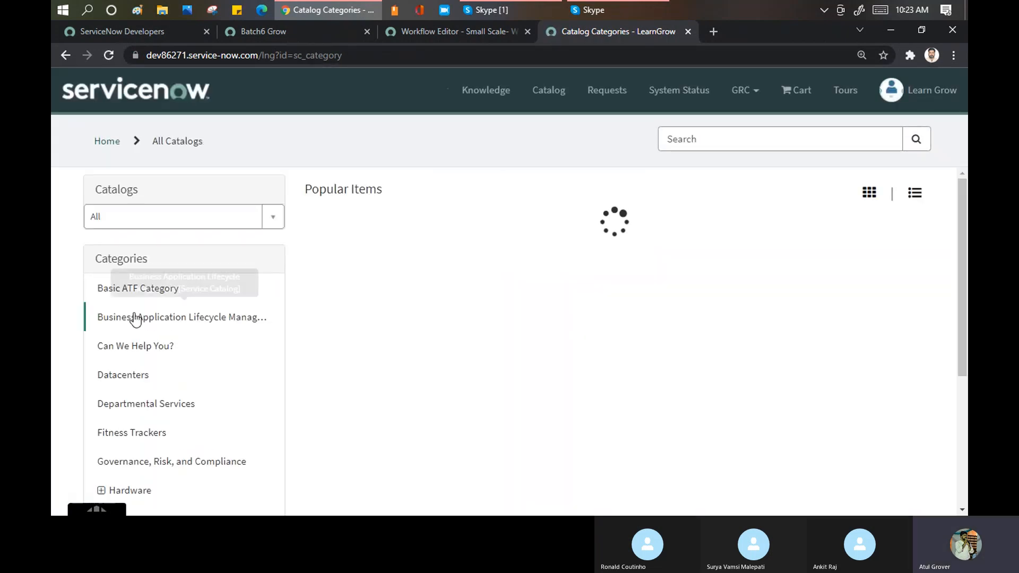
Open the Small Scale item from the Celebrations catalog's Wedding category and examine the questions on its form.
{"action": "left_click", "coordinate": [269, 216]}
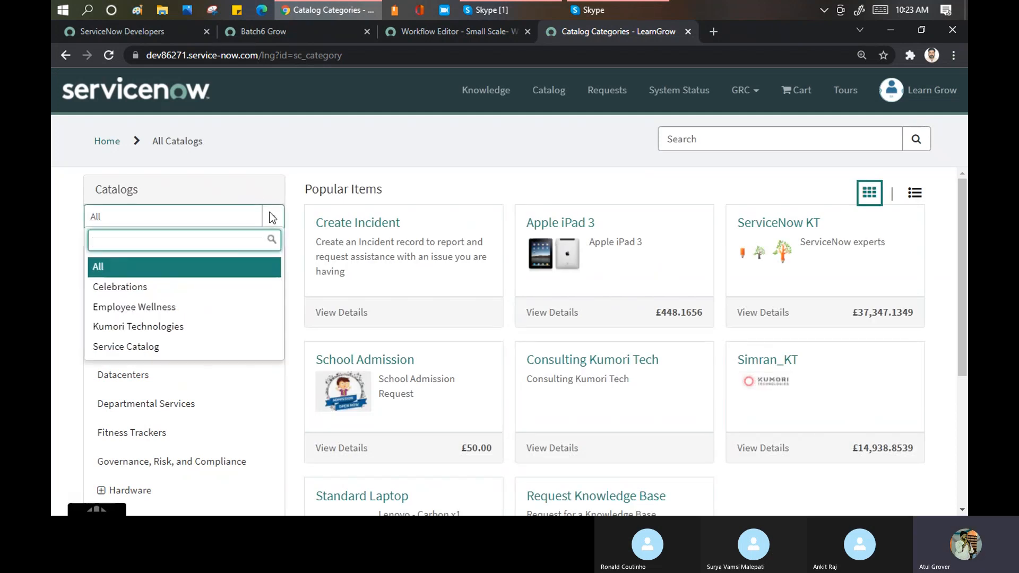
{"action": "left_click", "coordinate": [144, 293]}
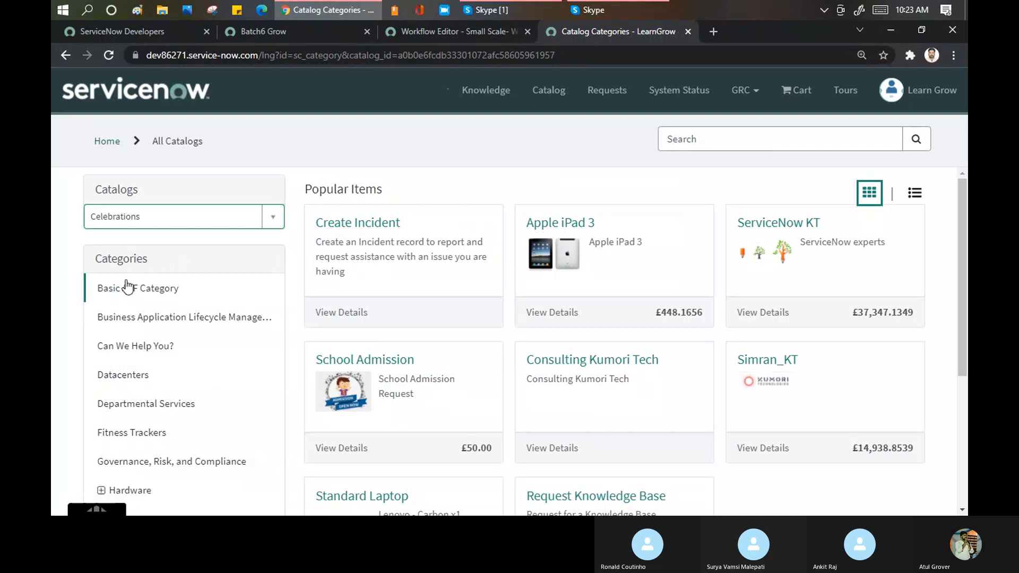
{"action": "left_click", "coordinate": [125, 288]}
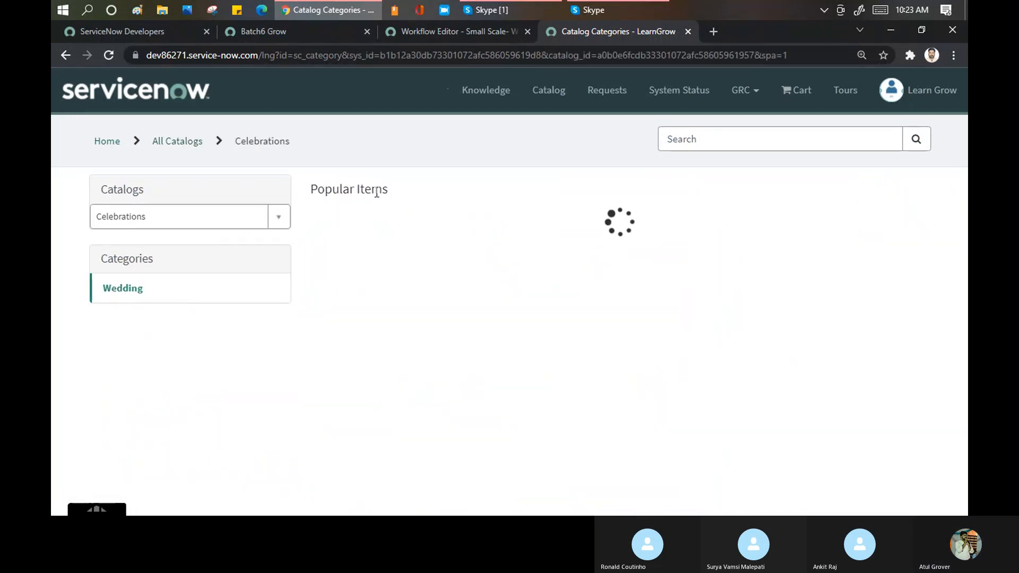
{"action": "left_click", "coordinate": [384, 230]}
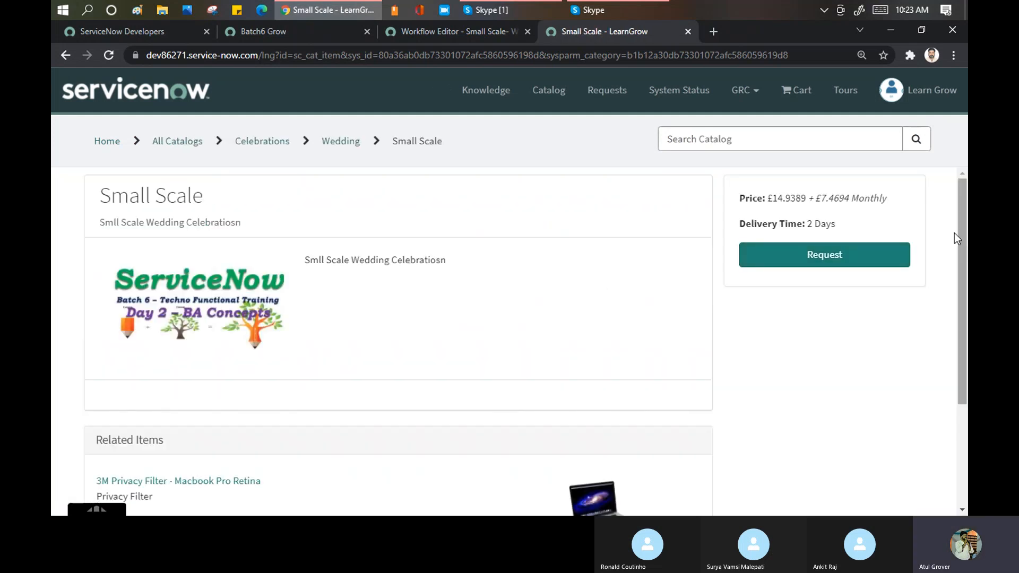
{"action": "left_click_drag", "start_coordinate": [960, 240], "coordinate": [960, 251]}
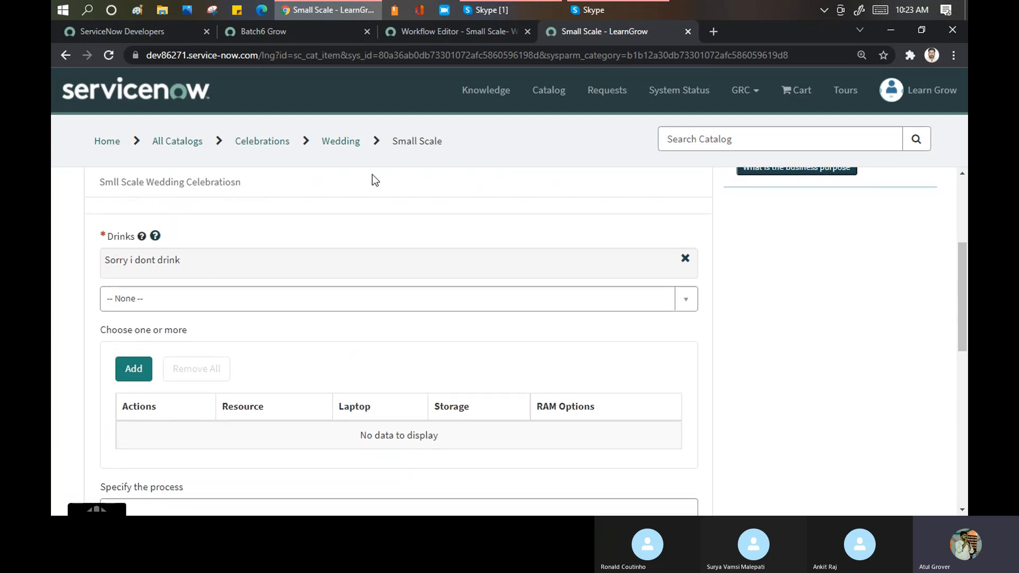
Return to the workflow editor and add the Drink_One variable to the Budget Check task form.
{"action": "left_click", "coordinate": [448, 32]}
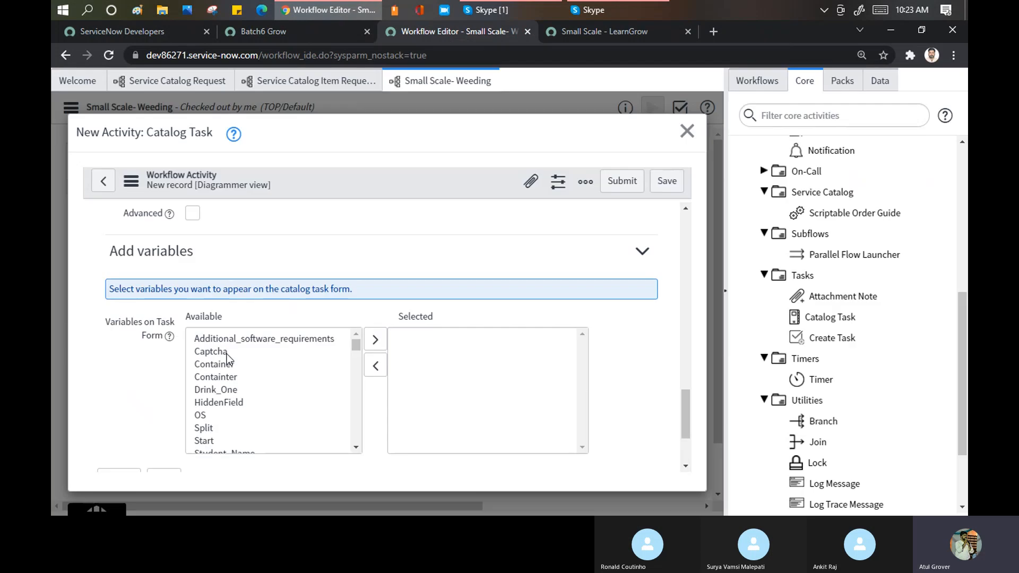
{"action": "left_click", "coordinate": [233, 366]}
{"action": "key", "text": "Down"}
{"action": "key", "text": "Down"}
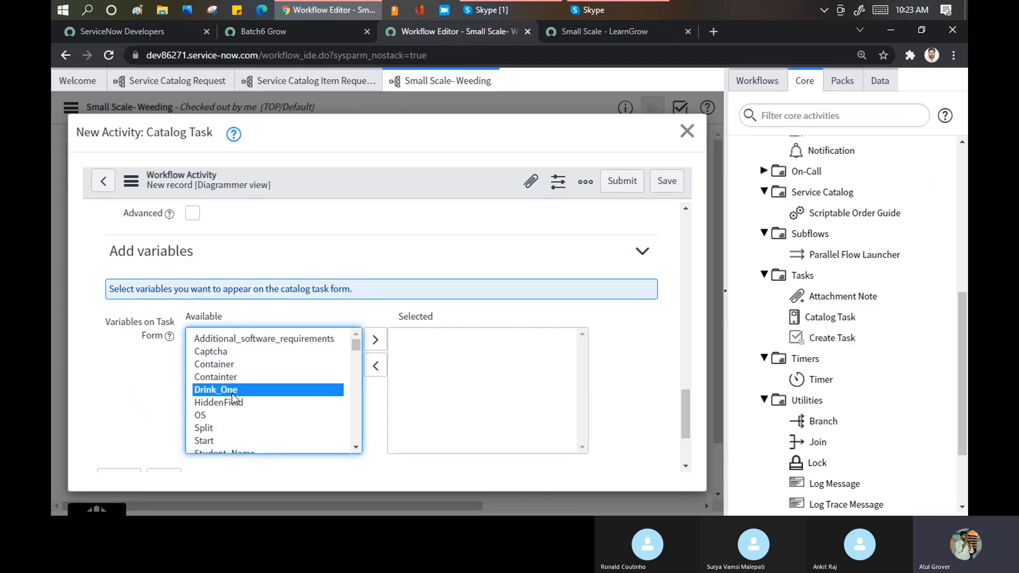
{"action": "left_click", "coordinate": [382, 338]}
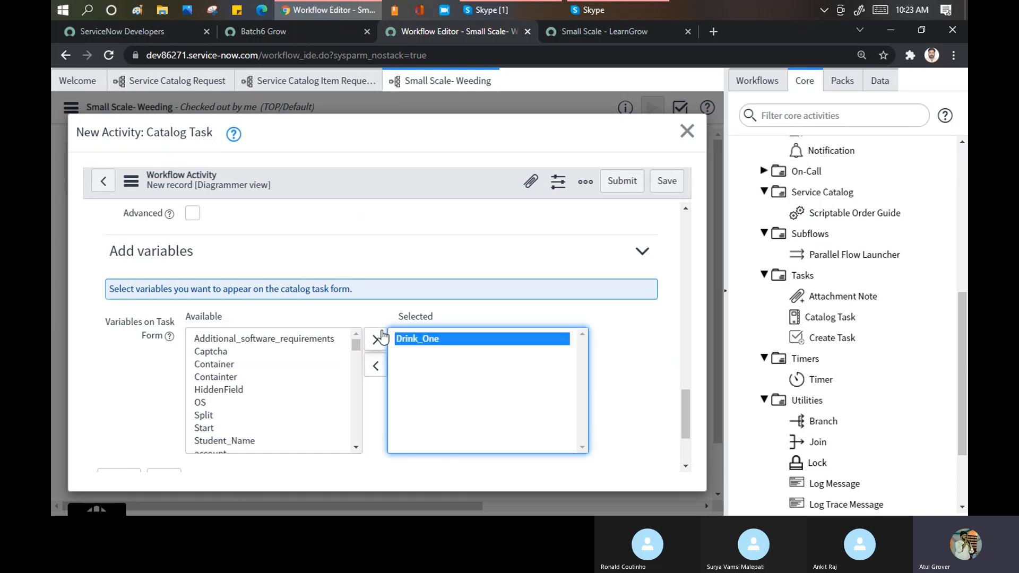
Check the remaining questions on the Small Scale item form, and add the business_owner variable to the Budget Check task form.
{"action": "left_click", "coordinate": [585, 30]}
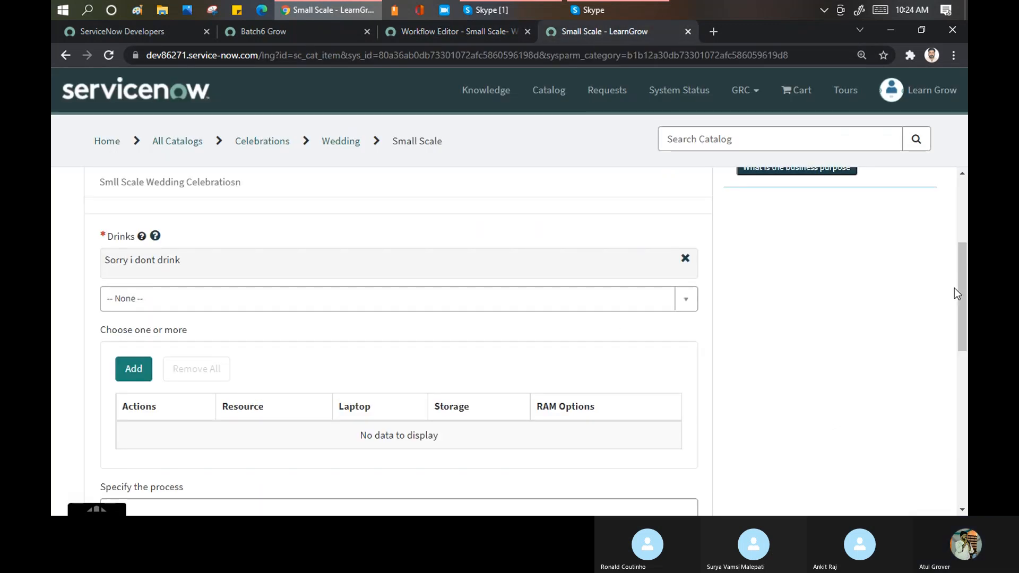
{"action": "left_click_drag", "start_coordinate": [963, 288], "coordinate": [965, 373]}
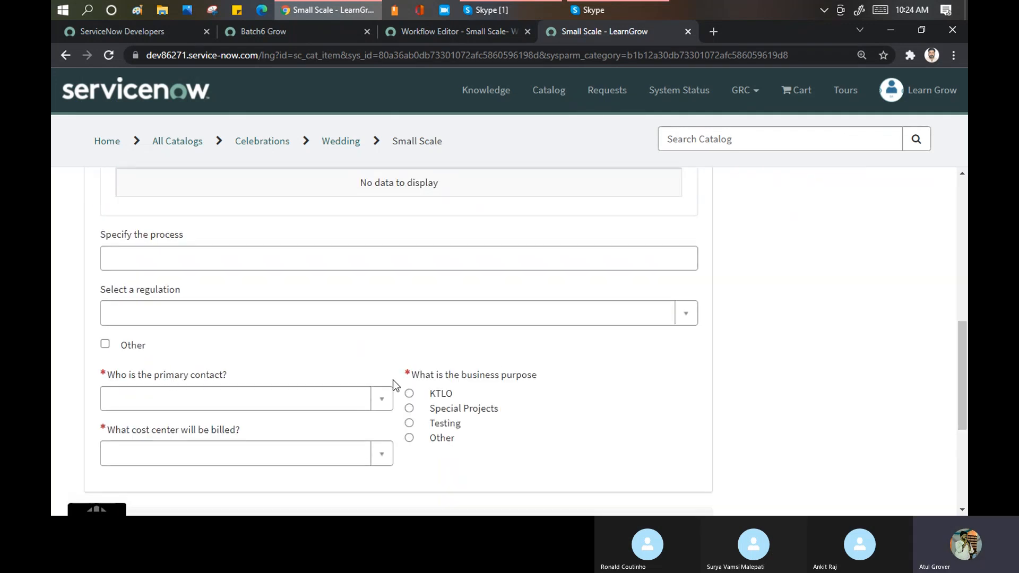
{"action": "left_click", "coordinate": [428, 33]}
{"action": "left_click", "coordinate": [222, 368]}
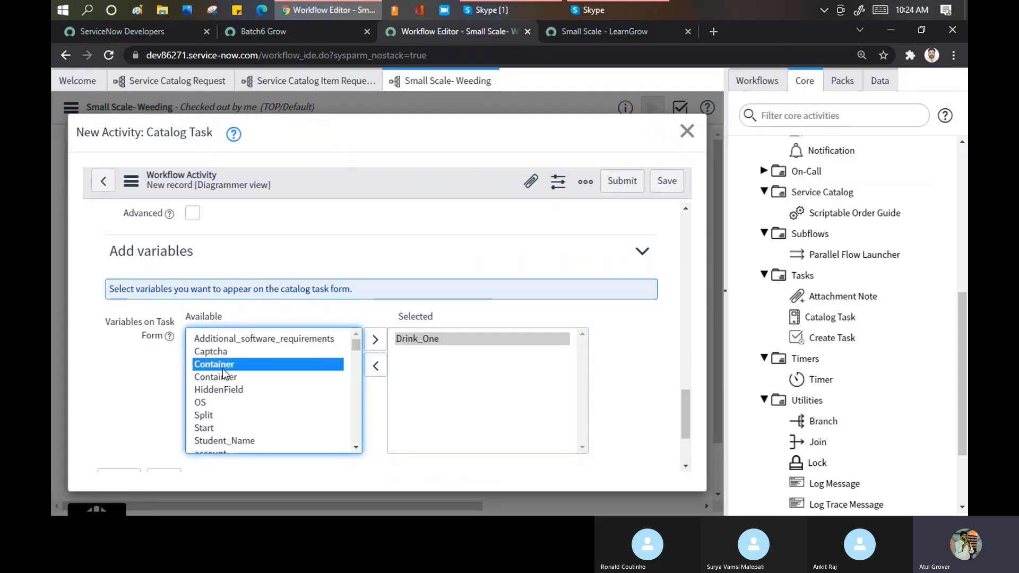
{"action": "type", "text": "be"}
{"action": "key", "text": "Down"}
{"action": "key", "text": "Down"}
{"action": "key", "text": "Down"}
{"action": "key", "text": "Down"}
{"action": "key", "text": "Down"}
{"action": "key", "text": "Down"}
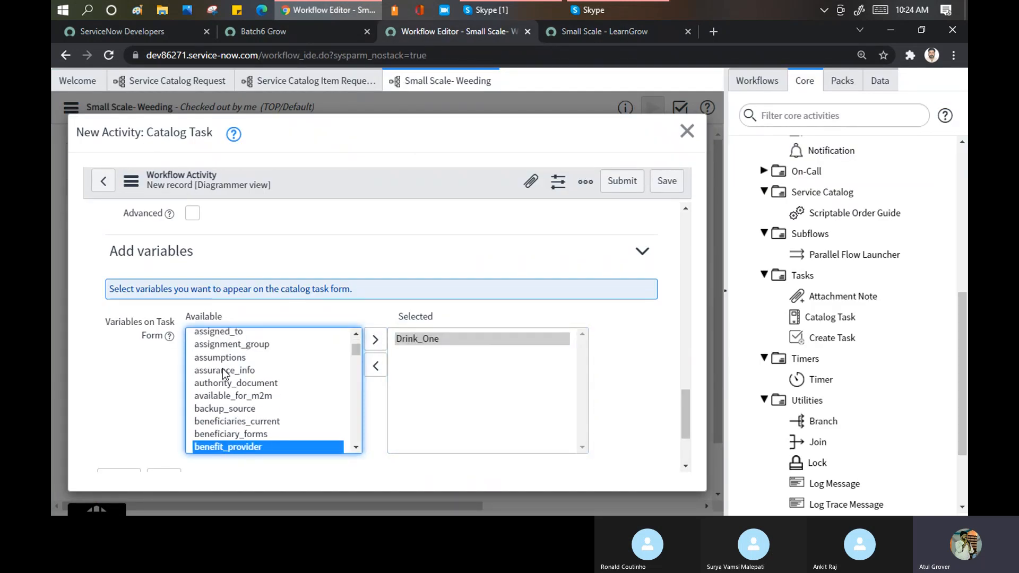
{"action": "key", "text": "Down"}
{"action": "key", "text": "Down"}
{"action": "key", "text": "Down"}
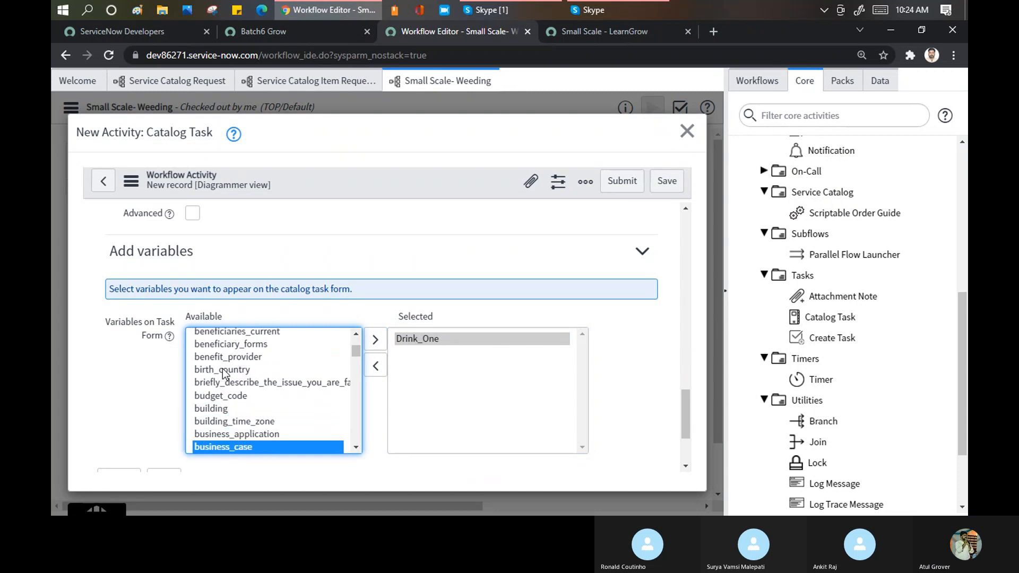
{"action": "key", "text": "Down"}
{"action": "key", "text": "Down"}
{"action": "key", "text": "Down"}
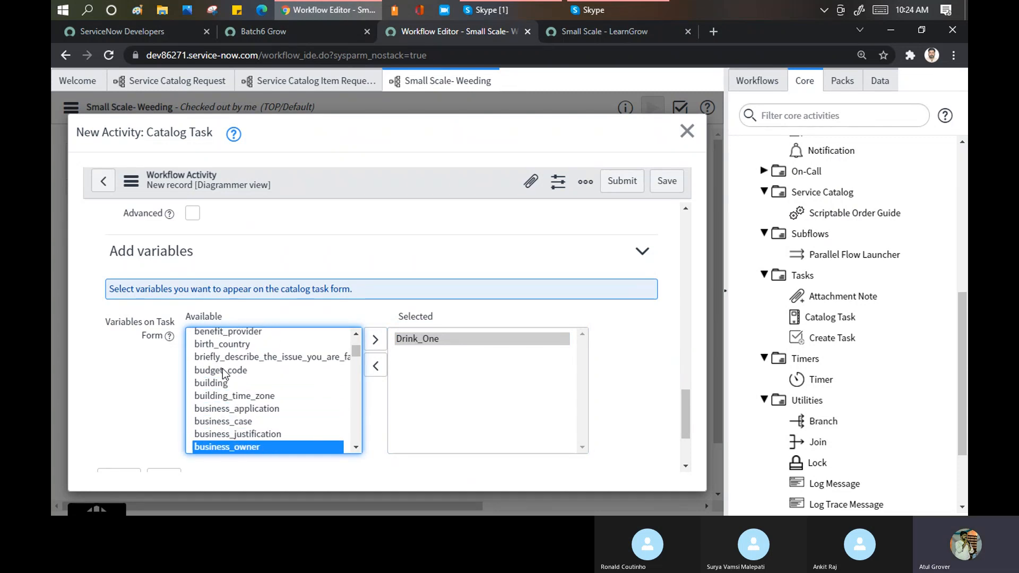
{"action": "left_click", "coordinate": [376, 341]}
Keep the task value source set to Fields and submit the Budget Check catalog task activity.
{"action": "left_click_drag", "start_coordinate": [684, 404], "coordinate": [700, 287]}
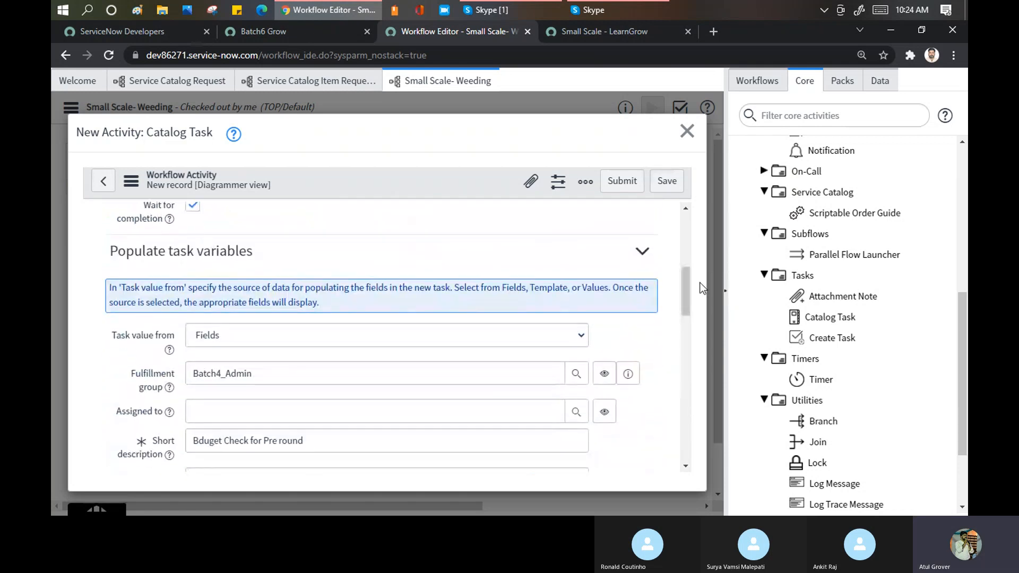
{"action": "left_click", "coordinate": [473, 333]}
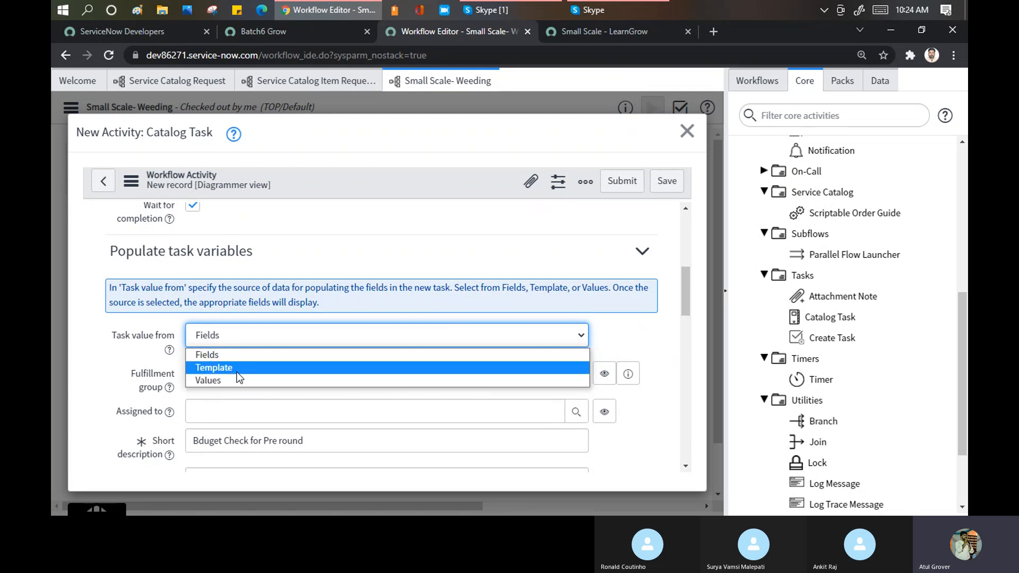
{"action": "left_click", "coordinate": [203, 355]}
{"action": "left_click_drag", "start_coordinate": [689, 279], "coordinate": [674, 418]}
{"action": "left_click", "coordinate": [163, 366]}
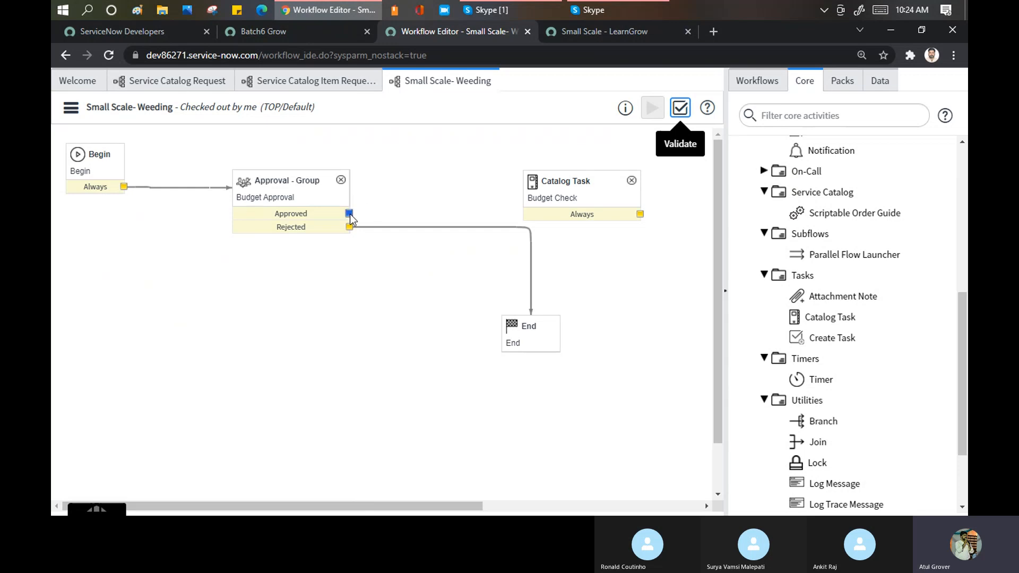
Connect Budget Approval's Approved outcome to Budget Check and Budget Check's Always outcome to End.
{"action": "left_click_drag", "start_coordinate": [350, 213], "coordinate": [552, 189]}
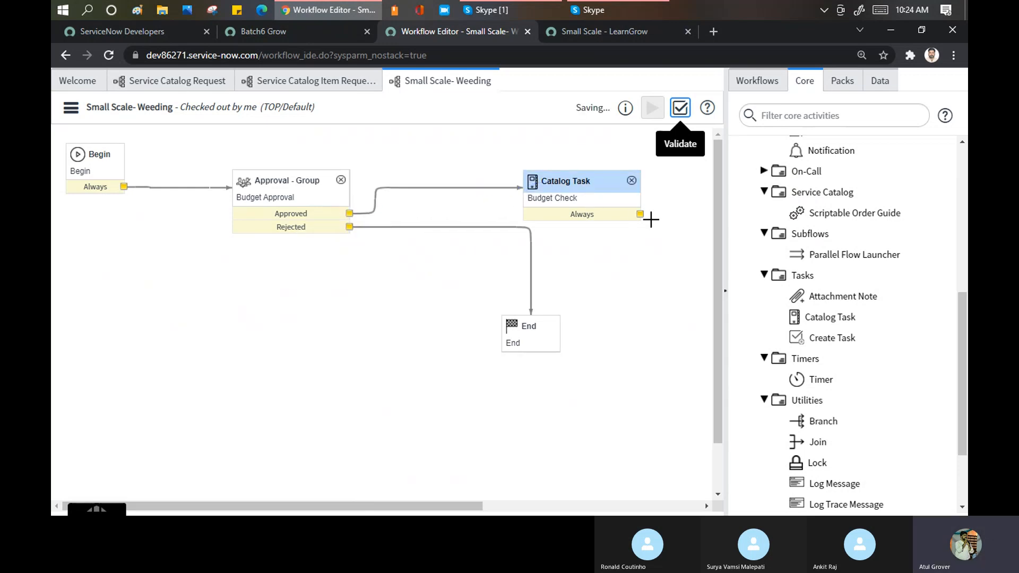
{"action": "left_click_drag", "start_coordinate": [642, 214], "coordinate": [543, 336]}
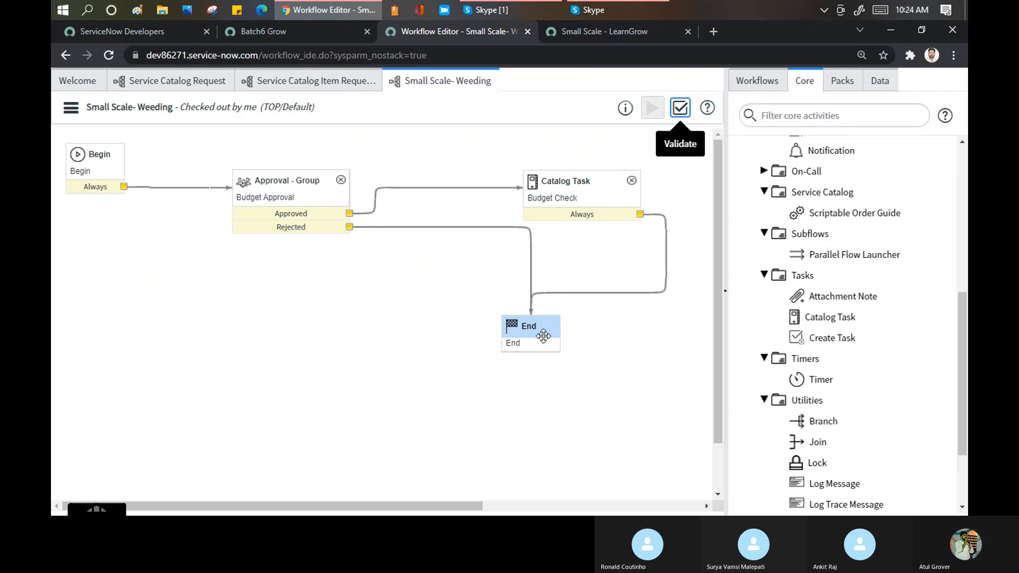
Validate the workflow, examine the warnings summary in the report, and check the workflow's checkout status.
{"action": "left_click", "coordinate": [674, 104]}
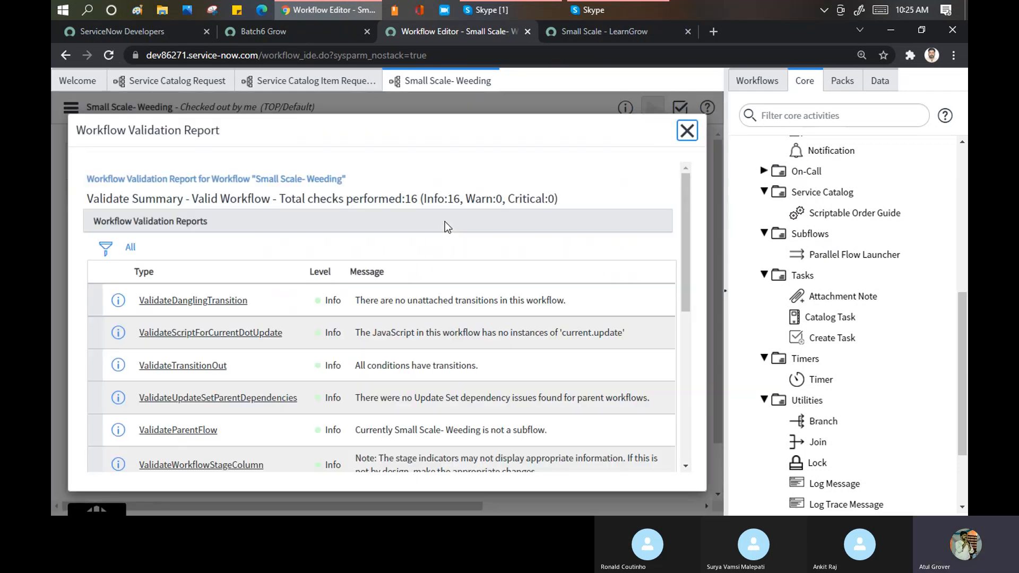
{"action": "left_click_drag", "start_coordinate": [466, 200], "coordinate": [504, 200]}
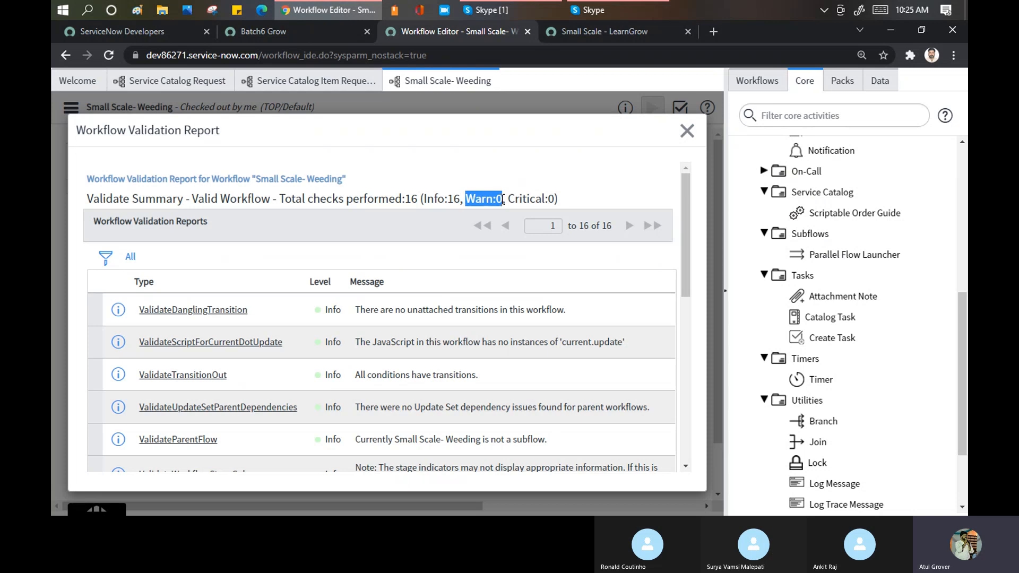
{"action": "left_click", "coordinate": [687, 130]}
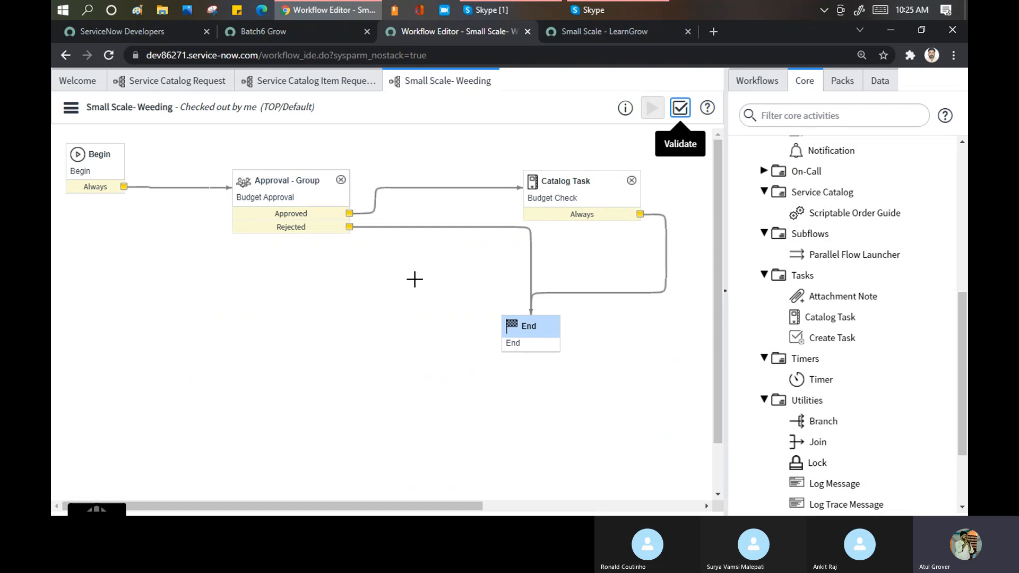
{"action": "left_click_drag", "start_coordinate": [181, 107], "coordinate": [258, 113]}
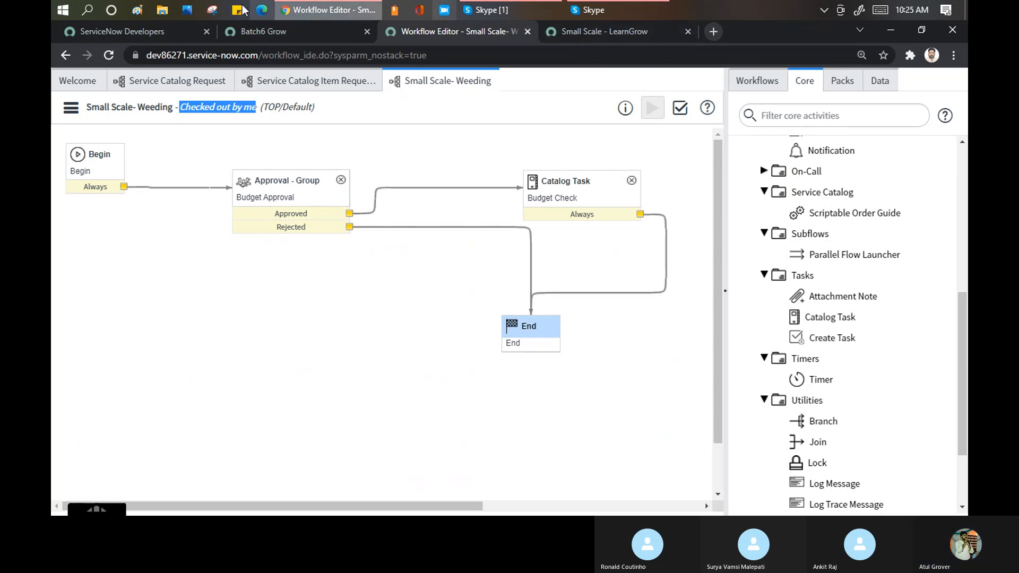
Open the Maintain Items list in the Batch6 Grow instance, filter the names by "small", and collapse the navigator.
{"action": "left_click", "coordinate": [278, 27]}
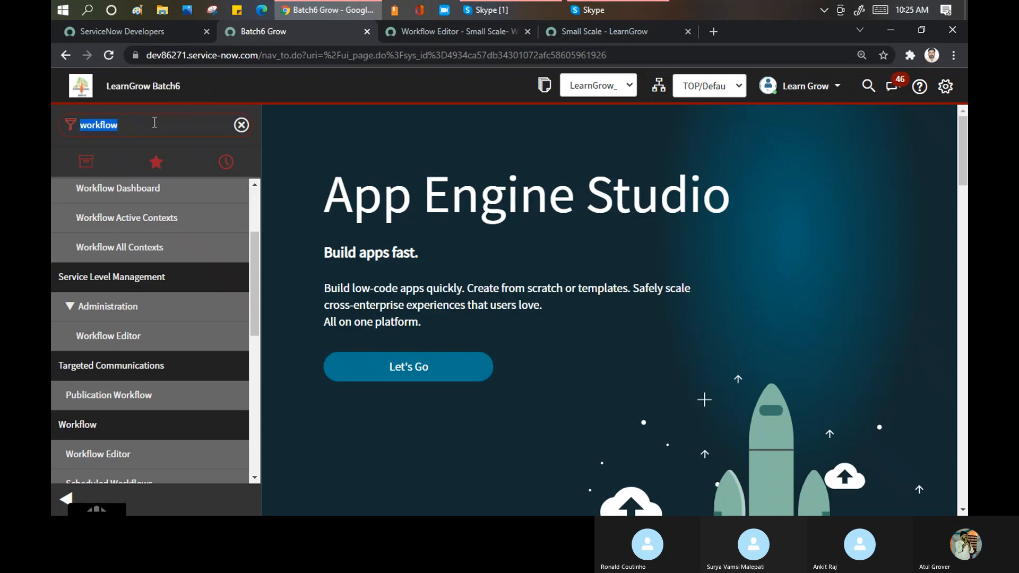
{"action": "type", "text": "maintain ite"}
{"action": "mouse_move", "coordinate": [119, 255]}
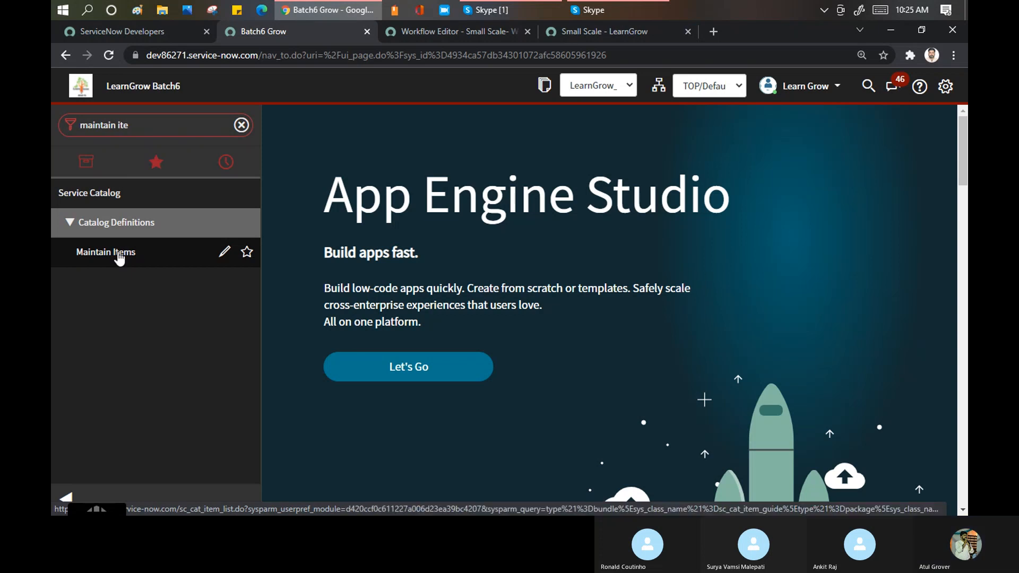
{"action": "left_click", "coordinate": [119, 255]}
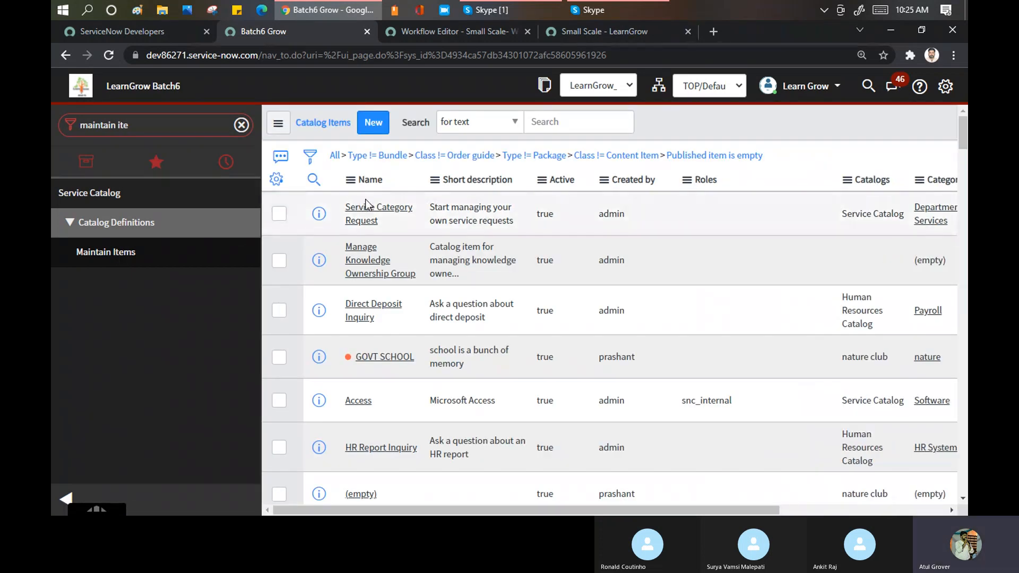
{"action": "left_click", "coordinate": [367, 202]}
{"action": "type", "text": "small"}
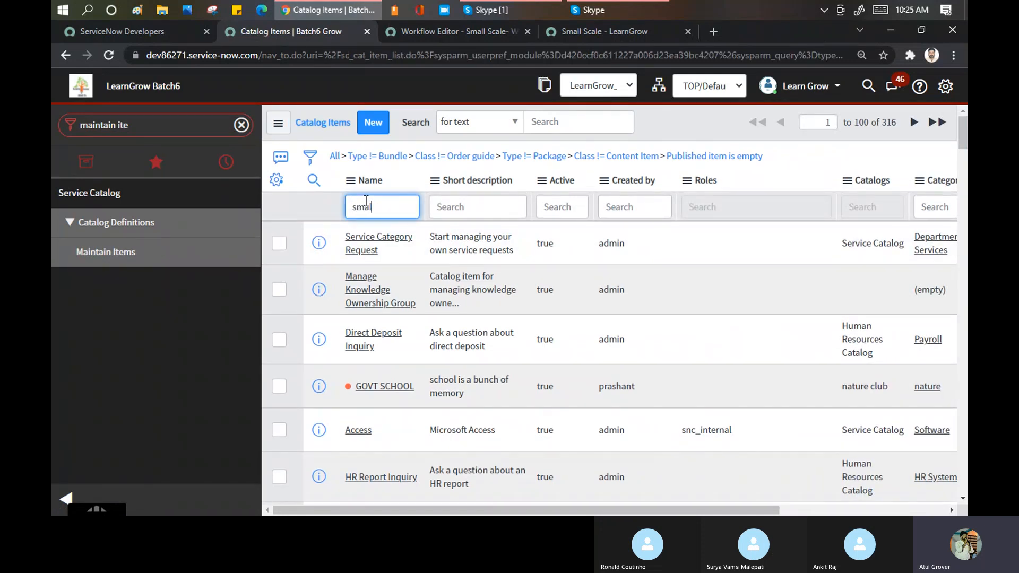
{"action": "key", "text": "Return"}
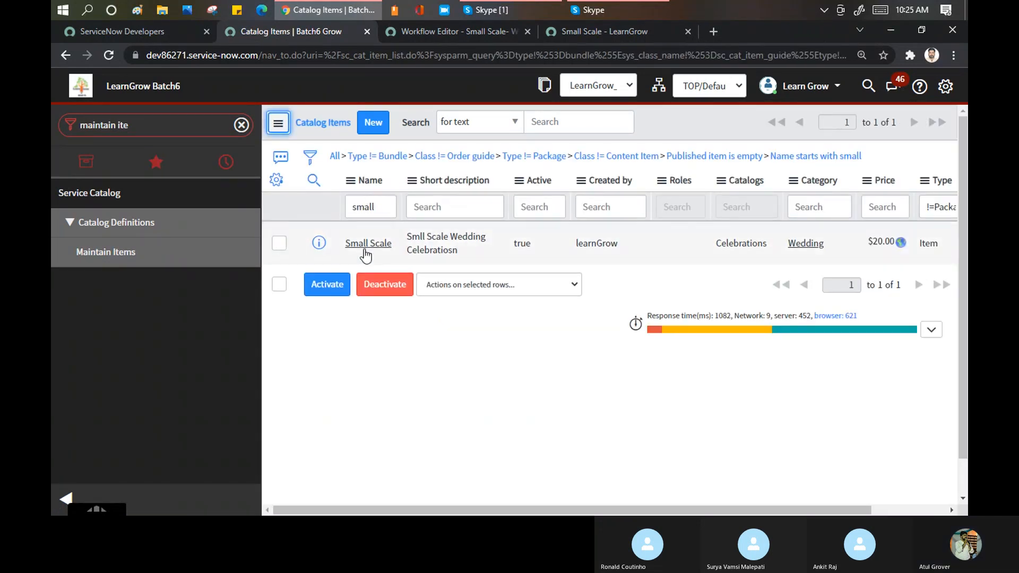
{"action": "left_click", "coordinate": [67, 497]}
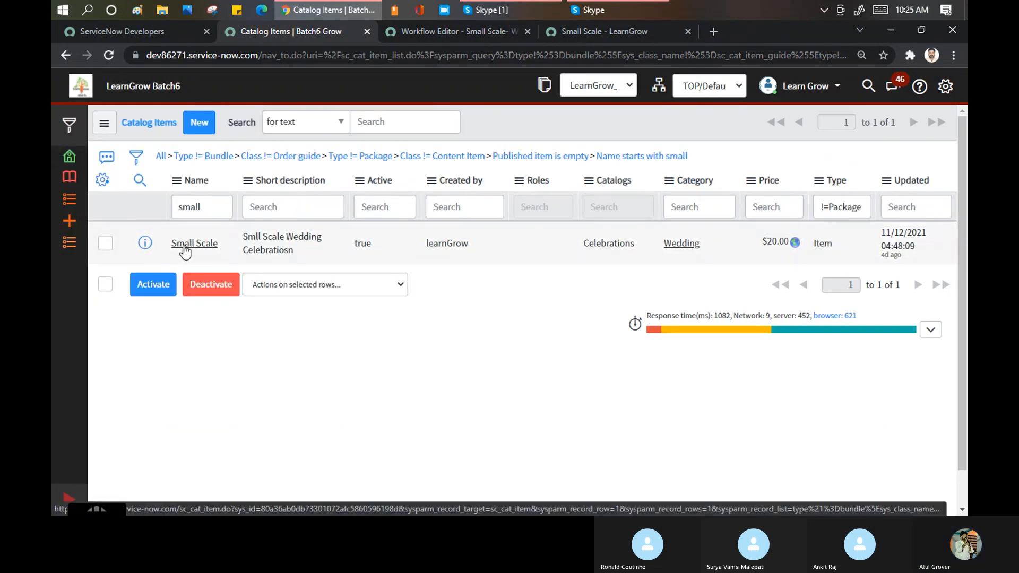
Open the Small Scale catalog item and set its process engine workflow to "Small Scale- Weeding".
{"action": "left_click", "coordinate": [185, 249]}
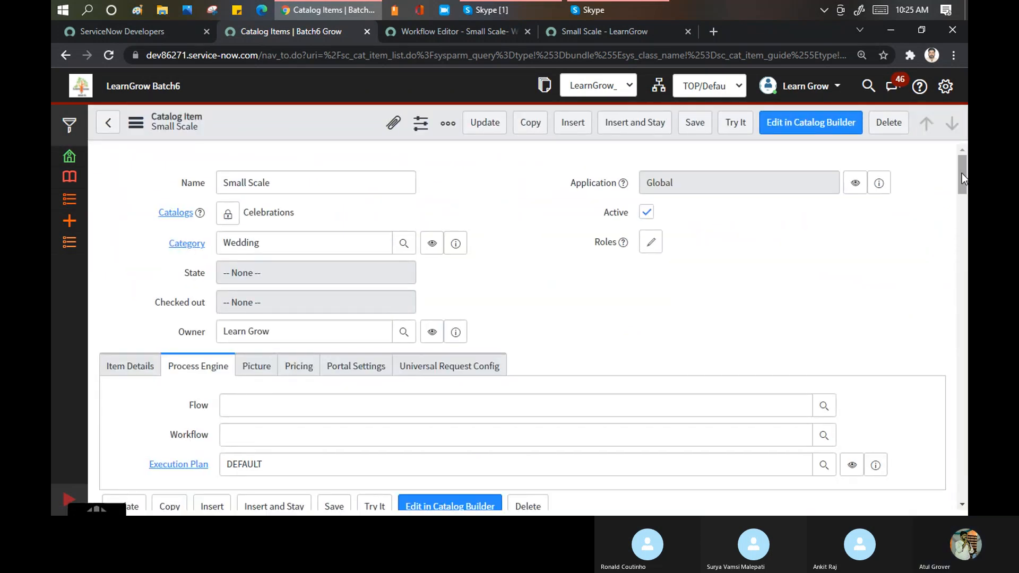
{"action": "left_click_drag", "start_coordinate": [962, 173], "coordinate": [962, 183]}
{"action": "scroll", "coordinate": [963, 186], "scroll_direction": "down", "scroll_amount": 3}
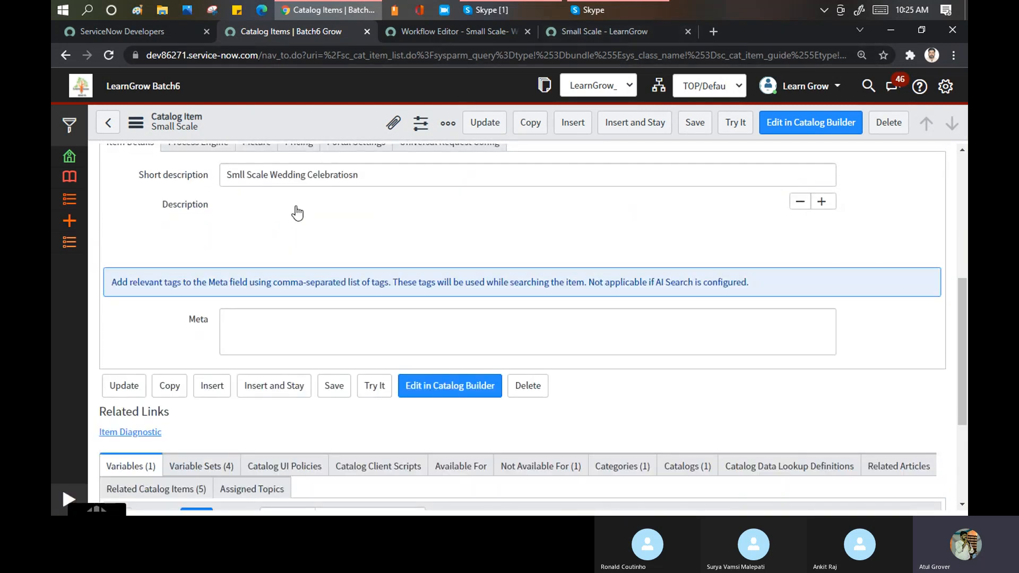
{"action": "left_click_drag", "start_coordinate": [964, 317], "coordinate": [955, 279]}
{"action": "left_click", "coordinate": [202, 237]}
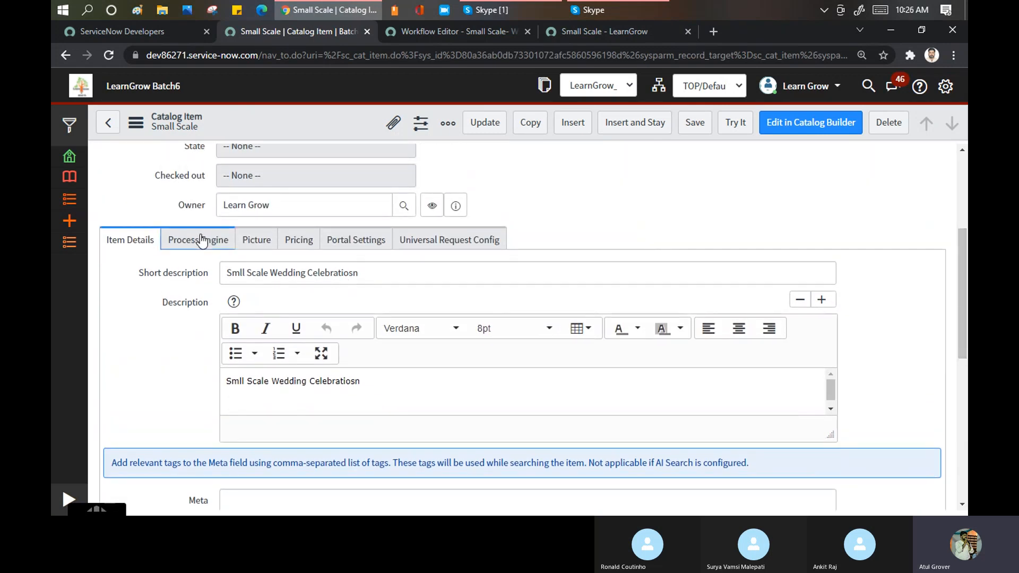
{"action": "left_click", "coordinate": [261, 350]}
{"action": "type", "text": "**"}
{"action": "type", "text": "small"}
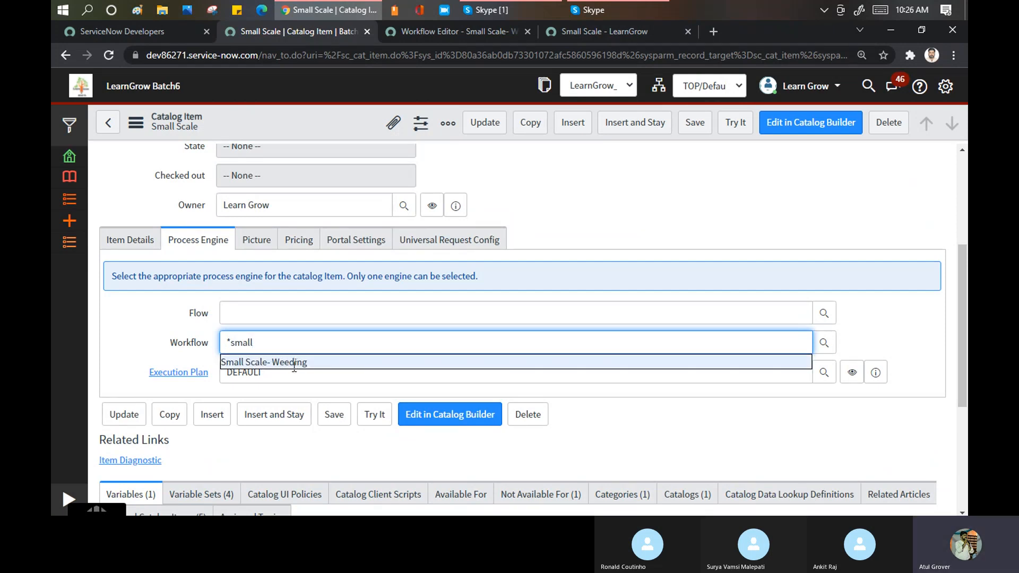
{"action": "left_click", "coordinate": [294, 363]}
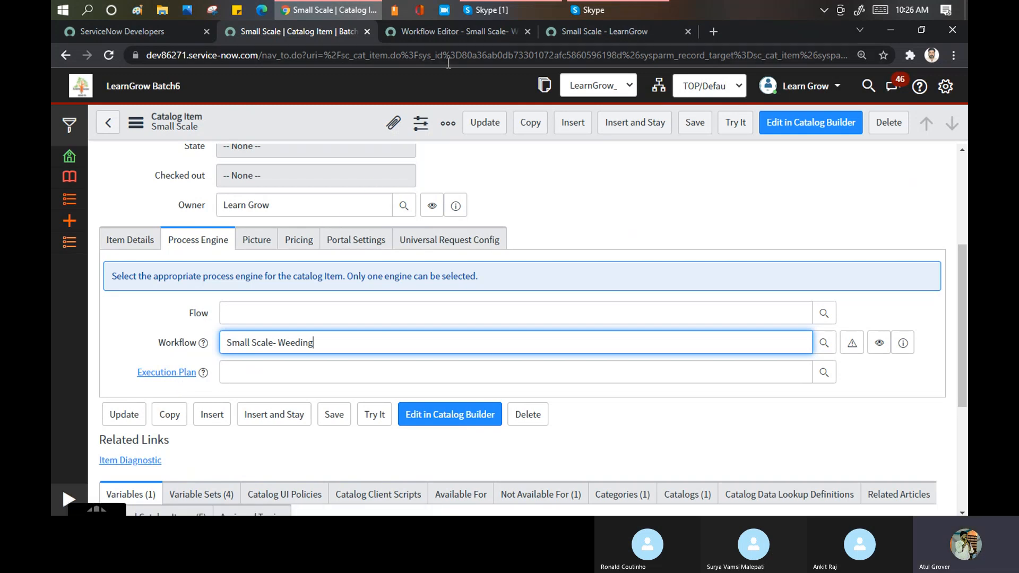
Publish the Small Scale- Weeding workflow in the Workflow Editor and save the Small Scale catalog item.
{"action": "left_click", "coordinate": [622, 30]}
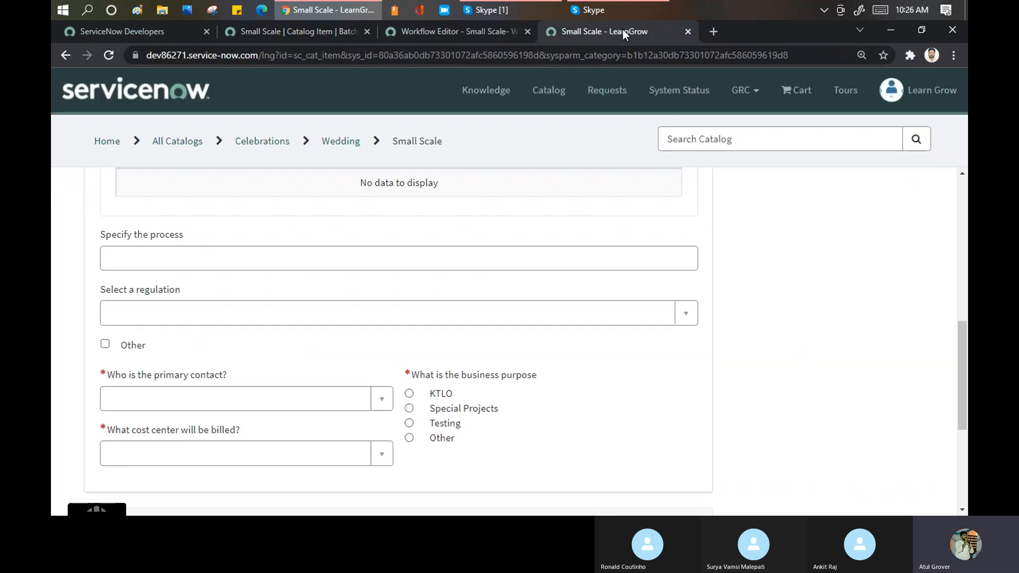
{"action": "left_click", "coordinate": [422, 29]}
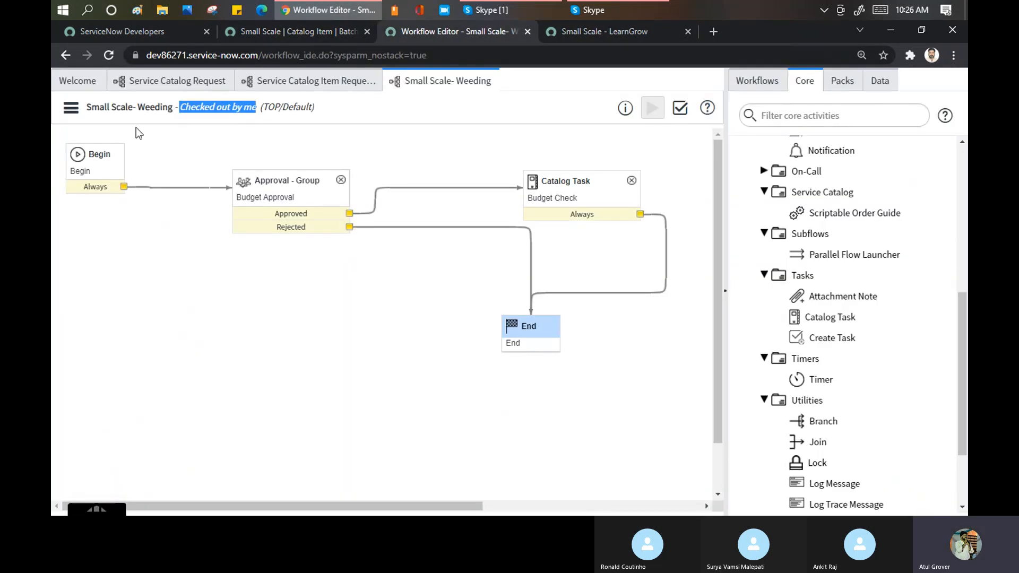
{"action": "left_click", "coordinate": [71, 108]}
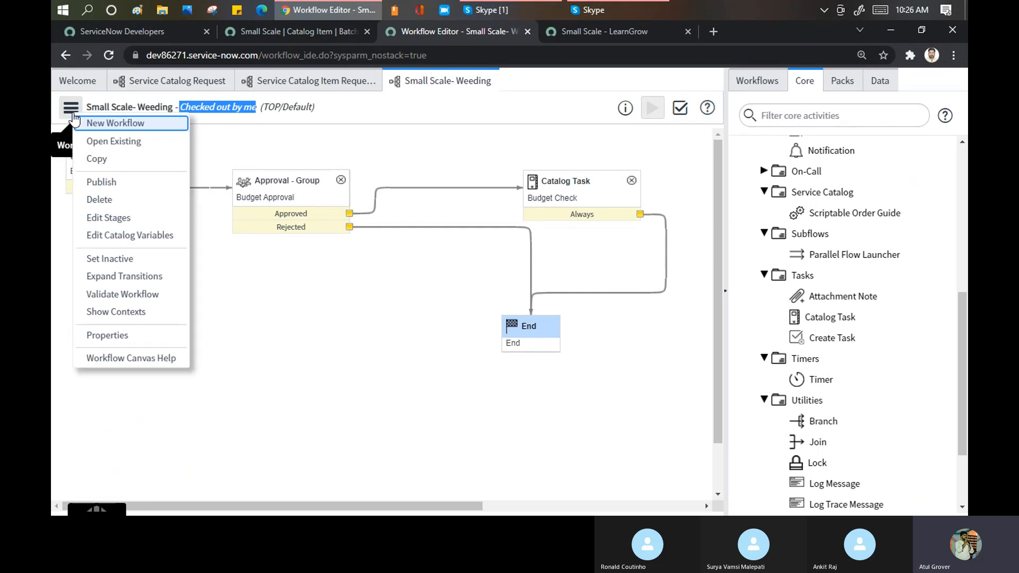
{"action": "left_click", "coordinate": [94, 182]}
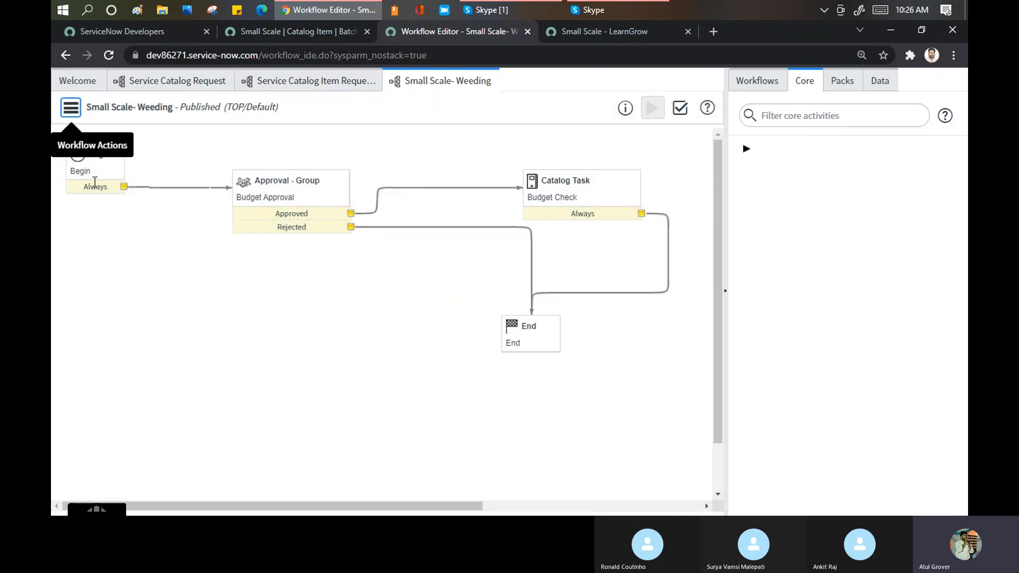
{"action": "left_click", "coordinate": [317, 38]}
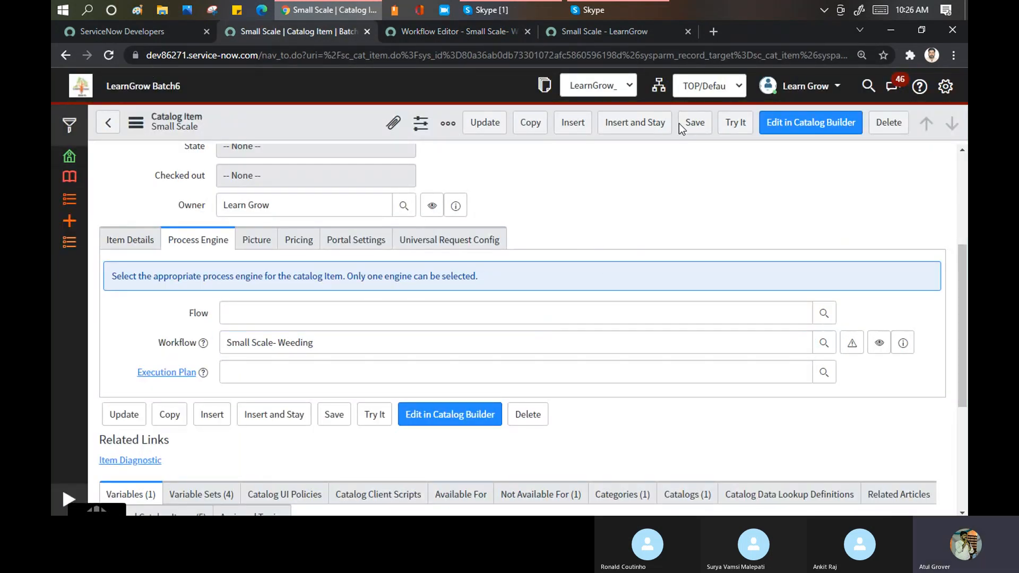
{"action": "left_click", "coordinate": [695, 125]}
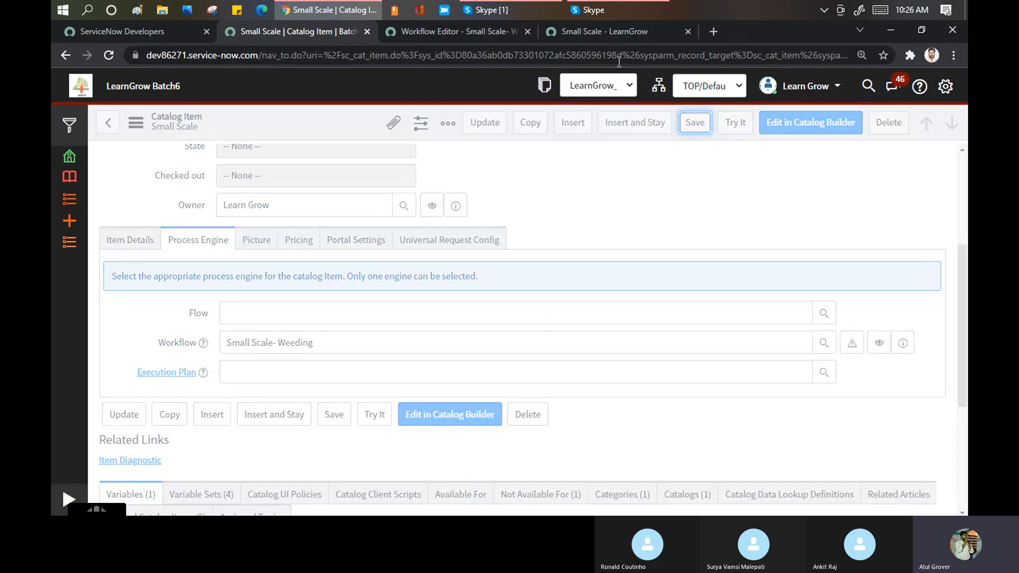
Reload the Small Scale request form in the service portal and set Drinks to Yes.
{"action": "left_click", "coordinate": [610, 32]}
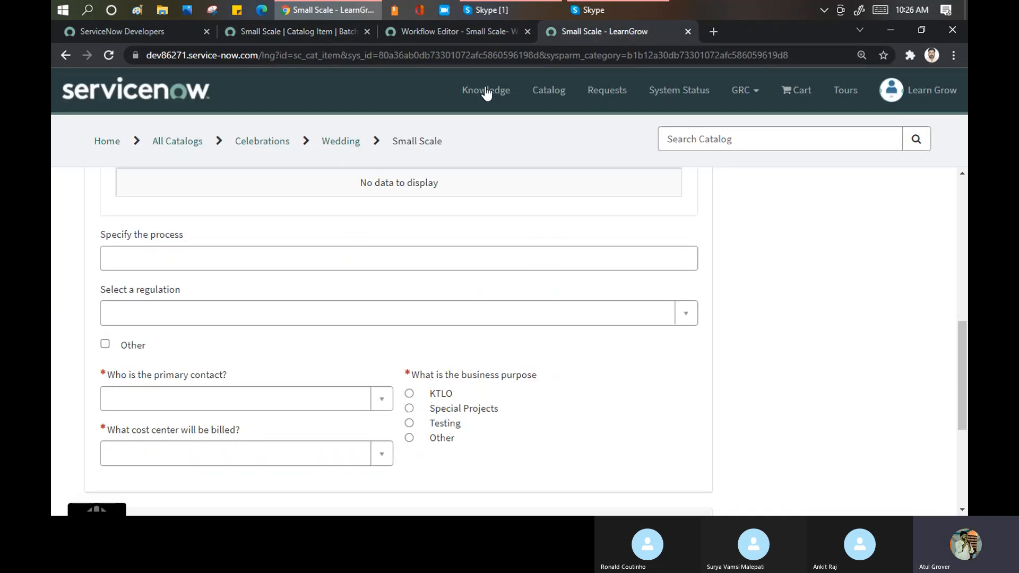
{"action": "left_click", "coordinate": [478, 53]}
{"action": "key", "text": "Return"}
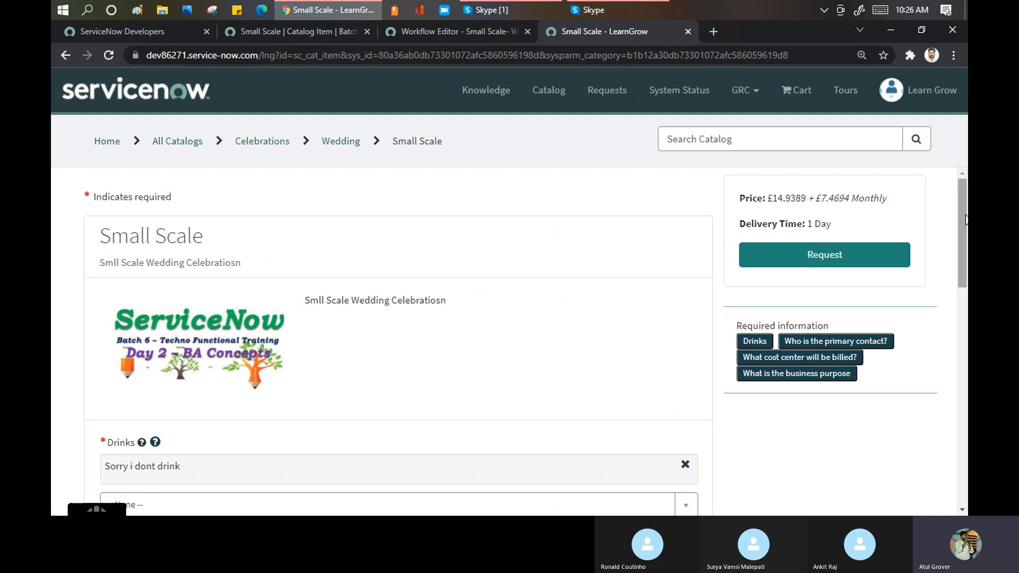
{"action": "left_click_drag", "start_coordinate": [965, 219], "coordinate": [965, 283]}
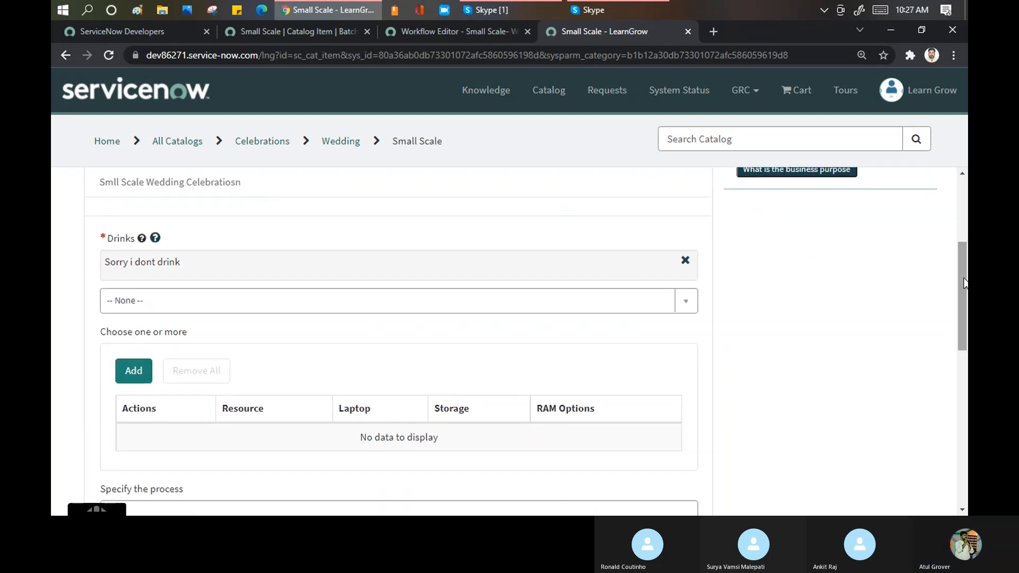
{"action": "left_click", "coordinate": [670, 300]}
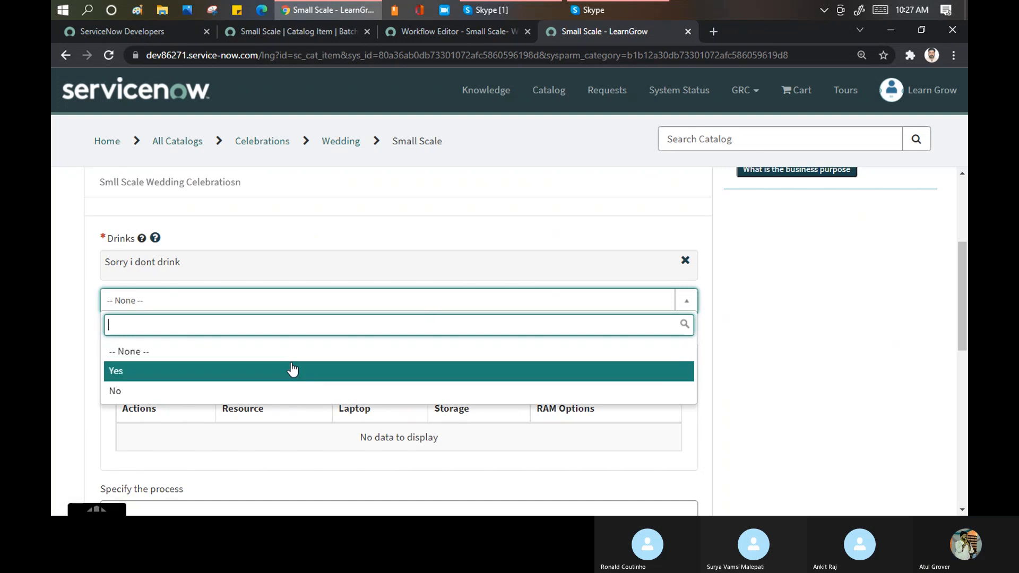
{"action": "left_click", "coordinate": [292, 370]}
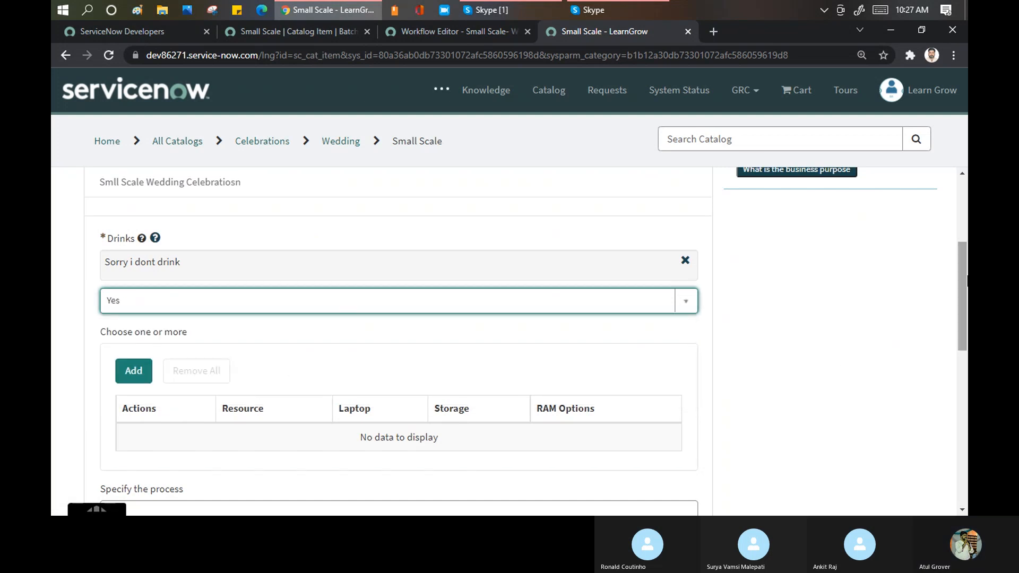
Choose a primary contact, set the billed cost center to Corporate, and select KTLO as the business purpose.
{"action": "left_click_drag", "start_coordinate": [961, 273], "coordinate": [963, 371]}
{"action": "left_click", "coordinate": [347, 348]}
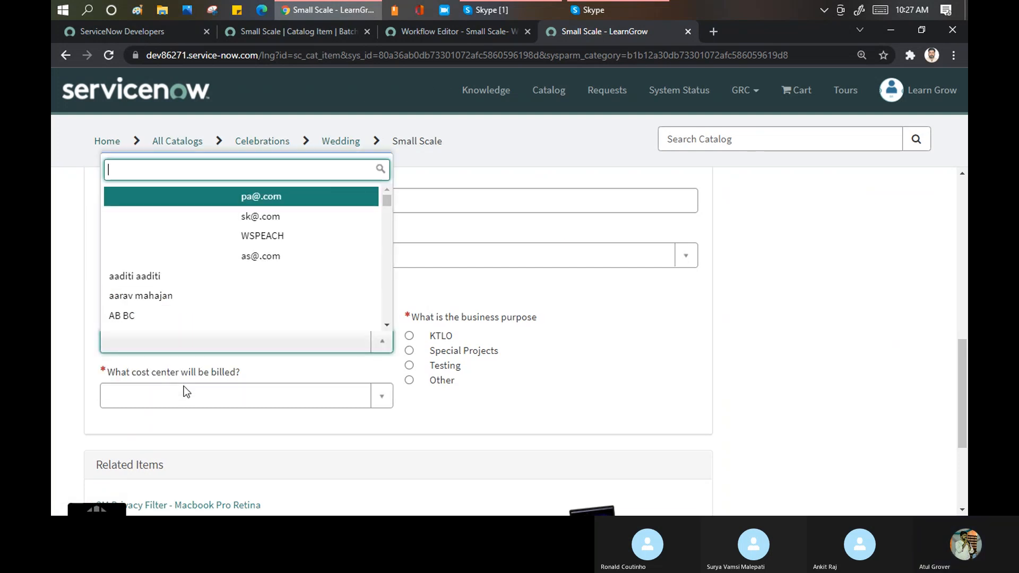
{"action": "left_click", "coordinate": [160, 289]}
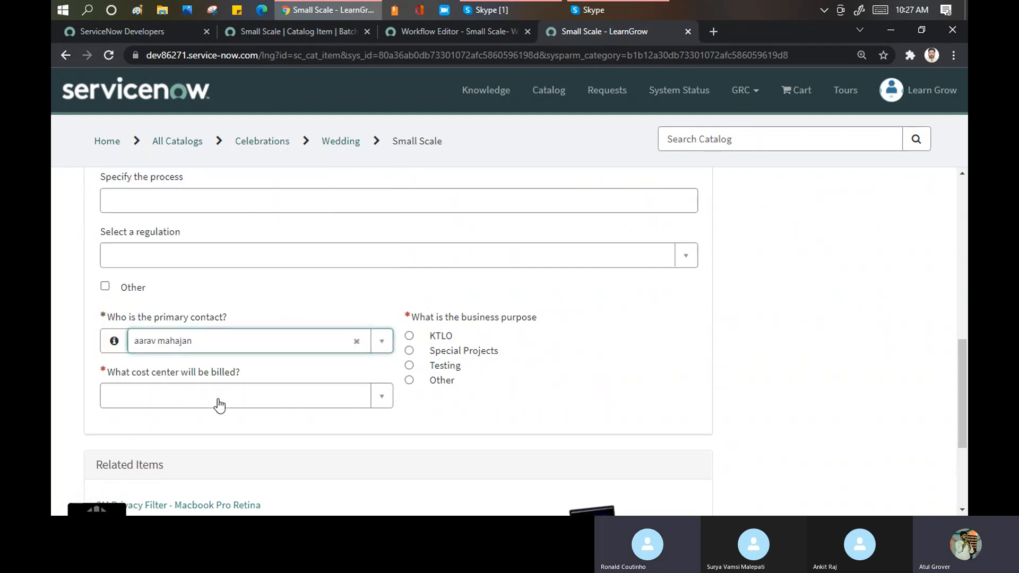
{"action": "left_click", "coordinate": [218, 398]}
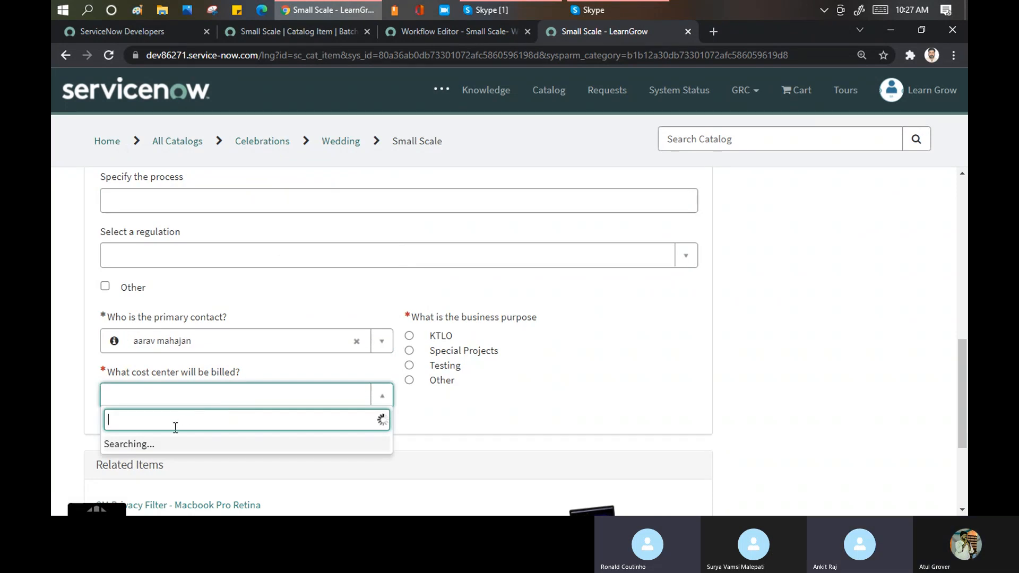
{"action": "left_click", "coordinate": [148, 331]}
{"action": "left_click", "coordinate": [410, 336]}
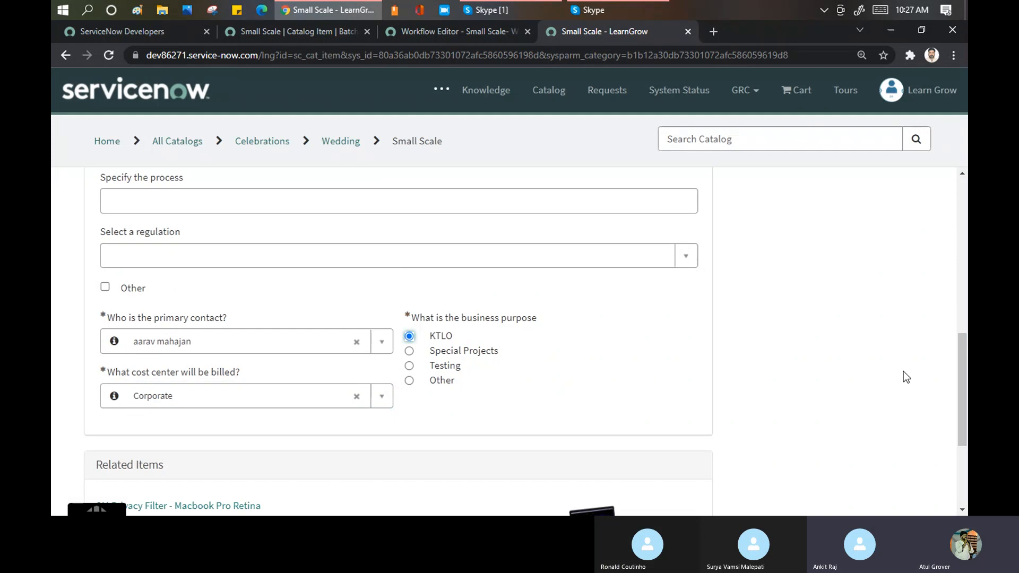
Submit the Small Scale request and confirm it with the default requester.
{"action": "left_click_drag", "start_coordinate": [961, 347], "coordinate": [966, 178]}
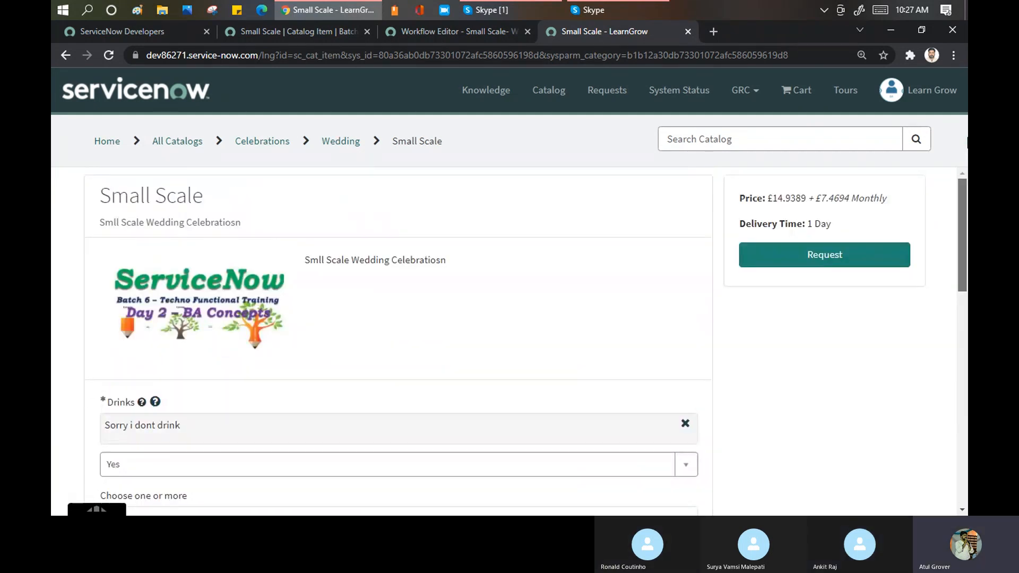
{"action": "left_click", "coordinate": [818, 263]}
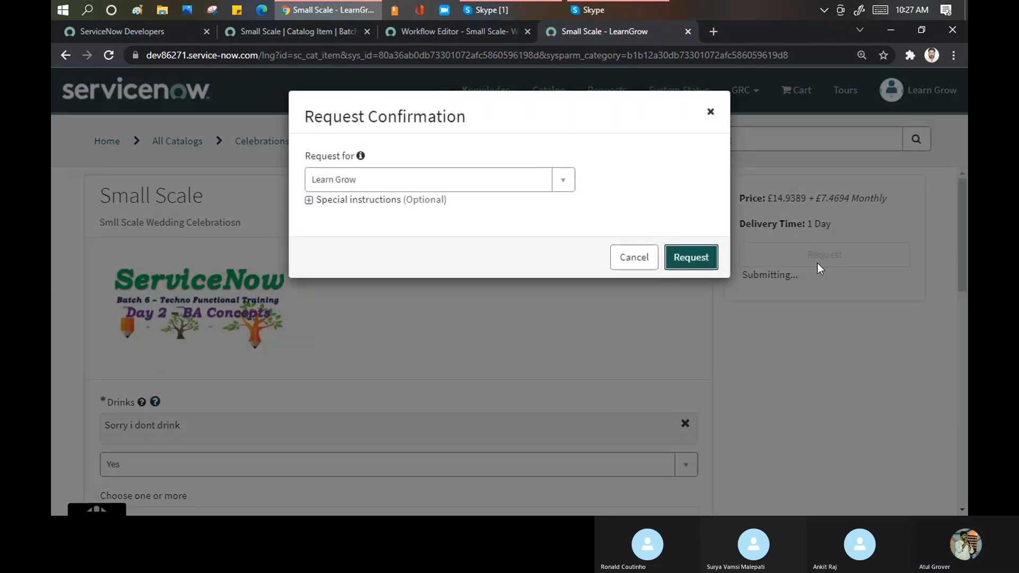
{"action": "left_click", "coordinate": [691, 258]}
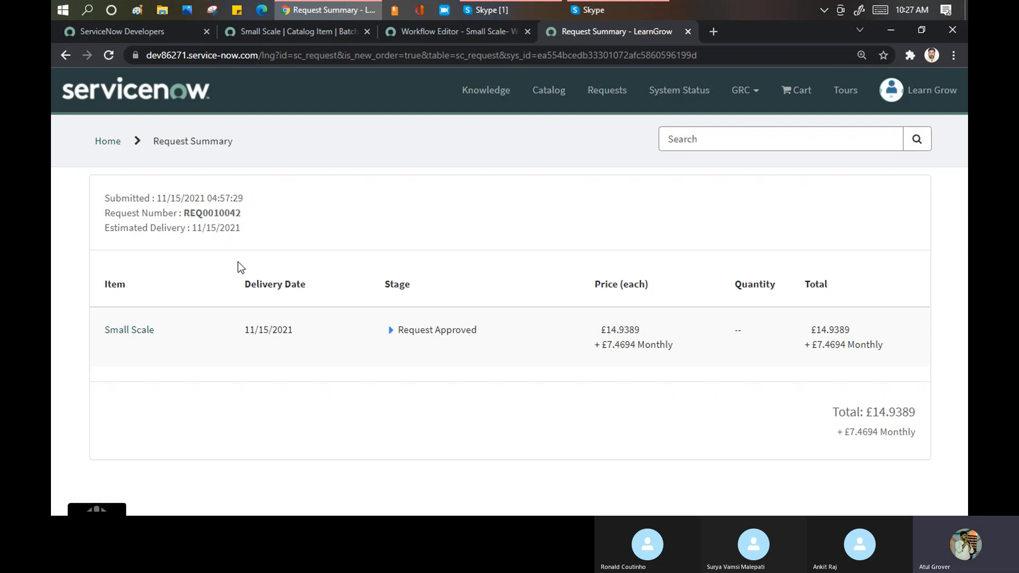
Copy the new request number, find the request with global search in the Batch6 Grow instance, and open its requested item.
{"action": "double_click", "coordinate": [212, 213]}
{"action": "key", "text": "ctrl+c"}
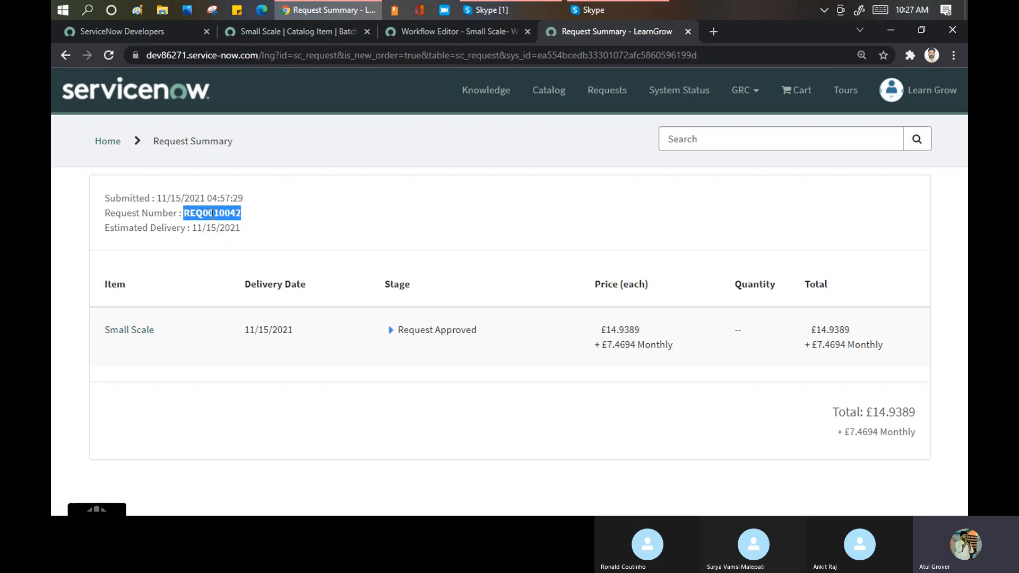
{"action": "left_click", "coordinate": [269, 26]}
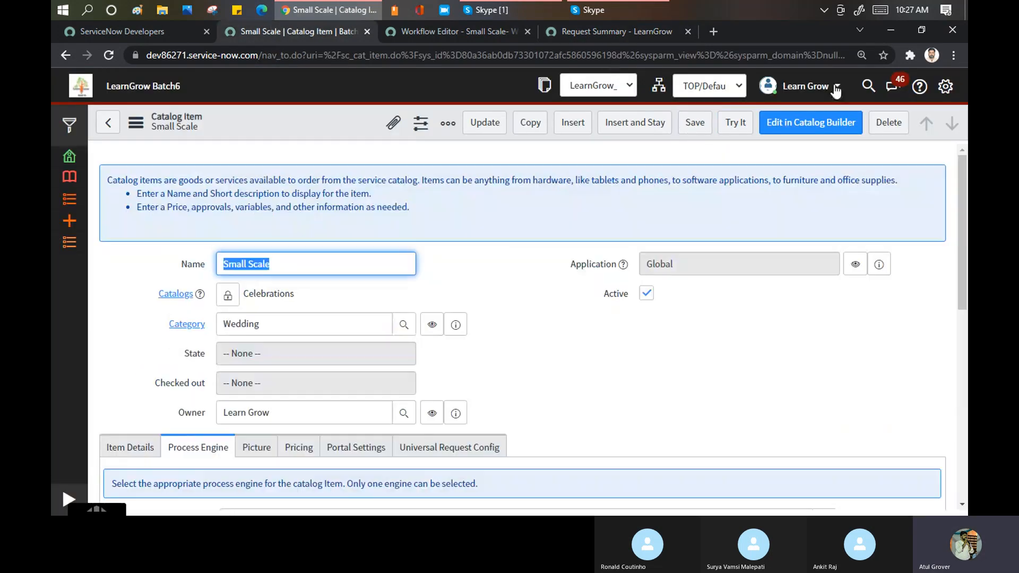
{"action": "left_click", "coordinate": [868, 87]}
{"action": "key", "text": "ctrl+v"}
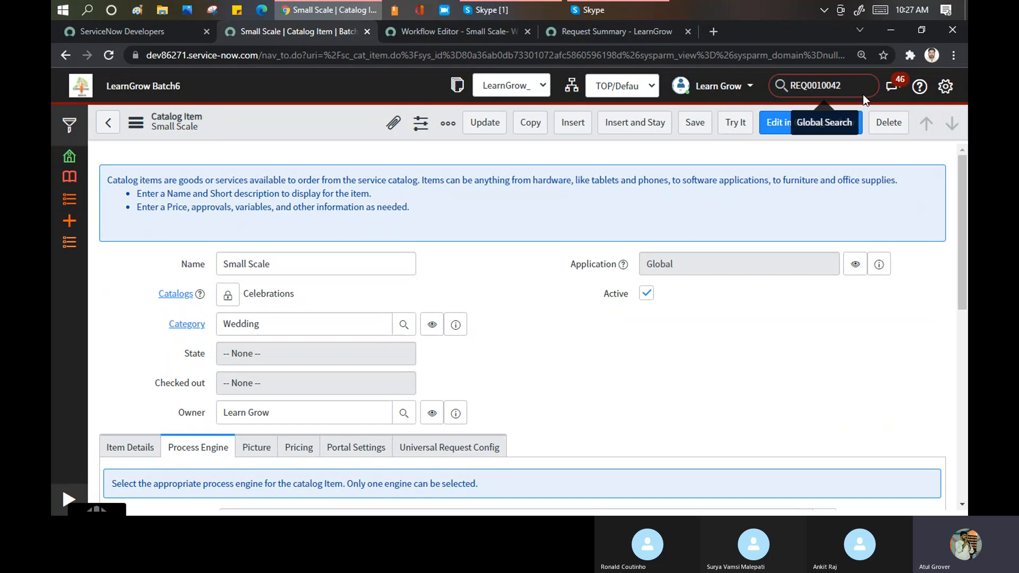
{"action": "key", "text": "Return"}
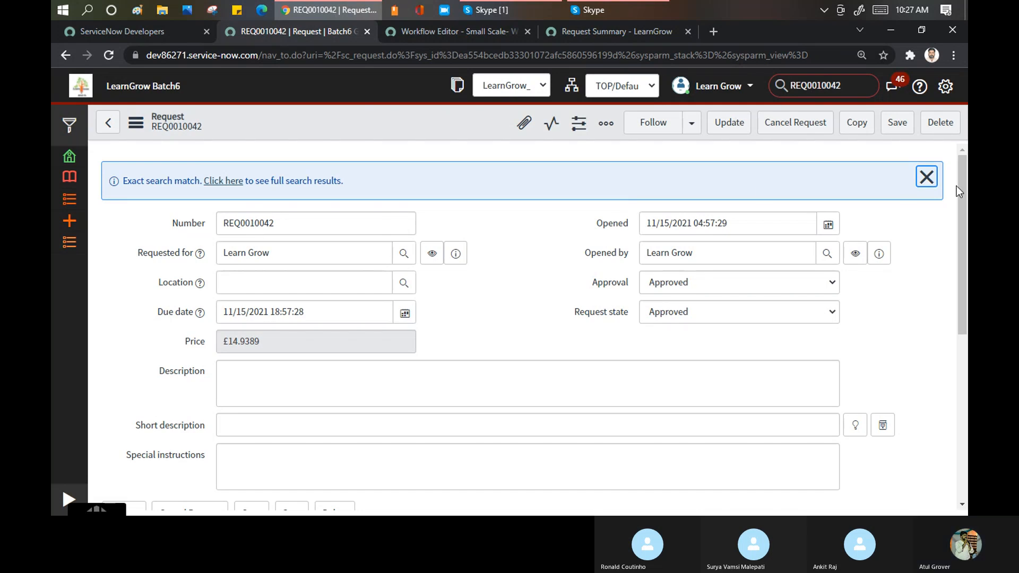
{"action": "left_click_drag", "start_coordinate": [963, 192], "coordinate": [962, 348]}
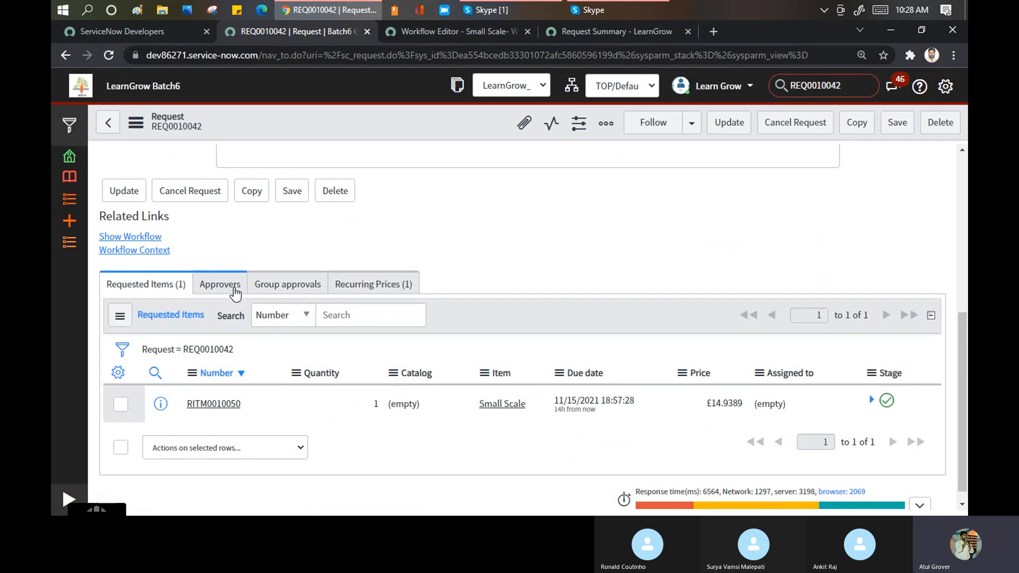
{"action": "left_click", "coordinate": [215, 405]}
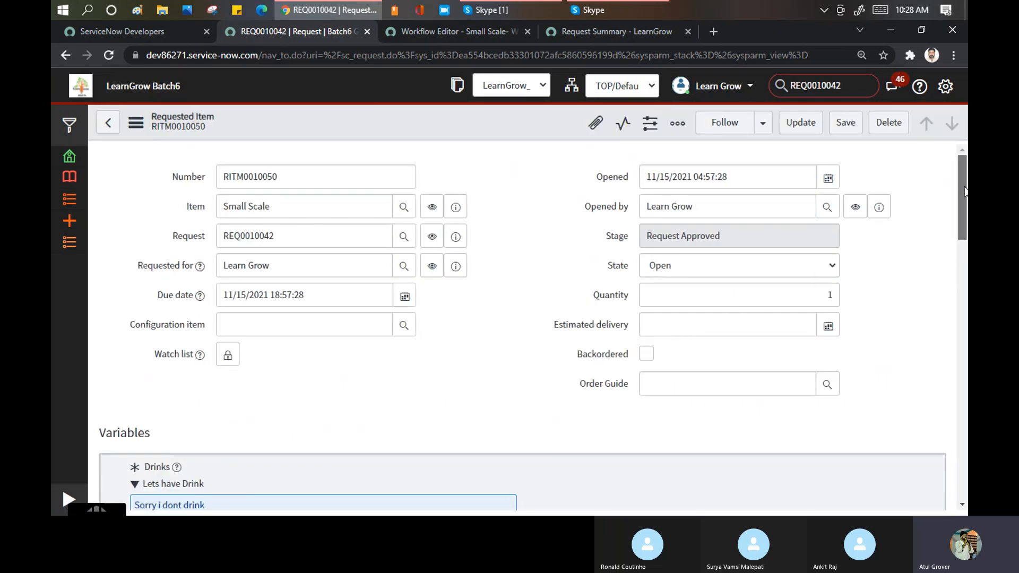
Examine the requested item's group approvals, approvers and catalog tasks.
{"action": "left_click_drag", "start_coordinate": [967, 207], "coordinate": [963, 451]}
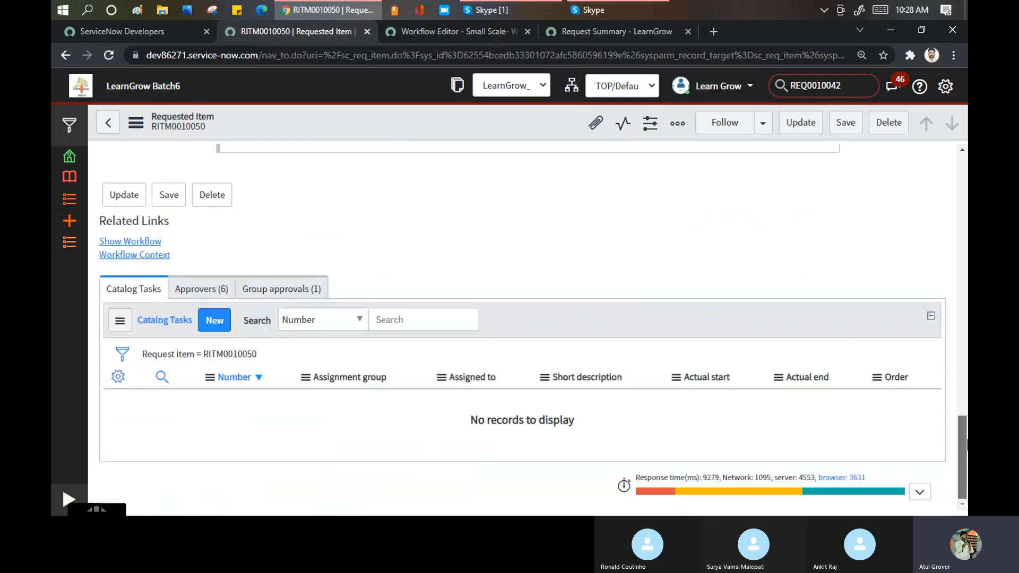
{"action": "left_click", "coordinate": [269, 288]}
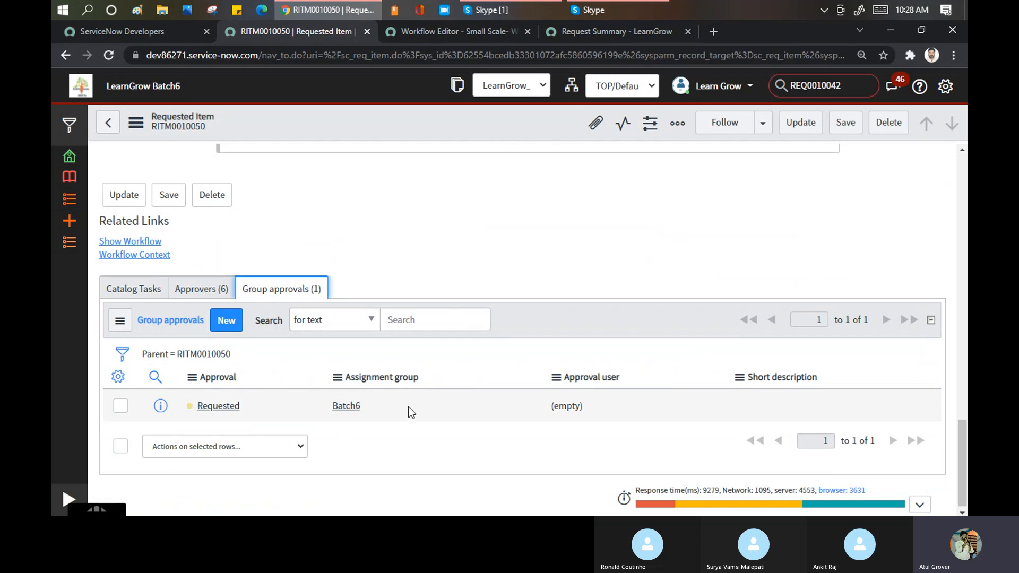
{"action": "left_click", "coordinate": [202, 289]}
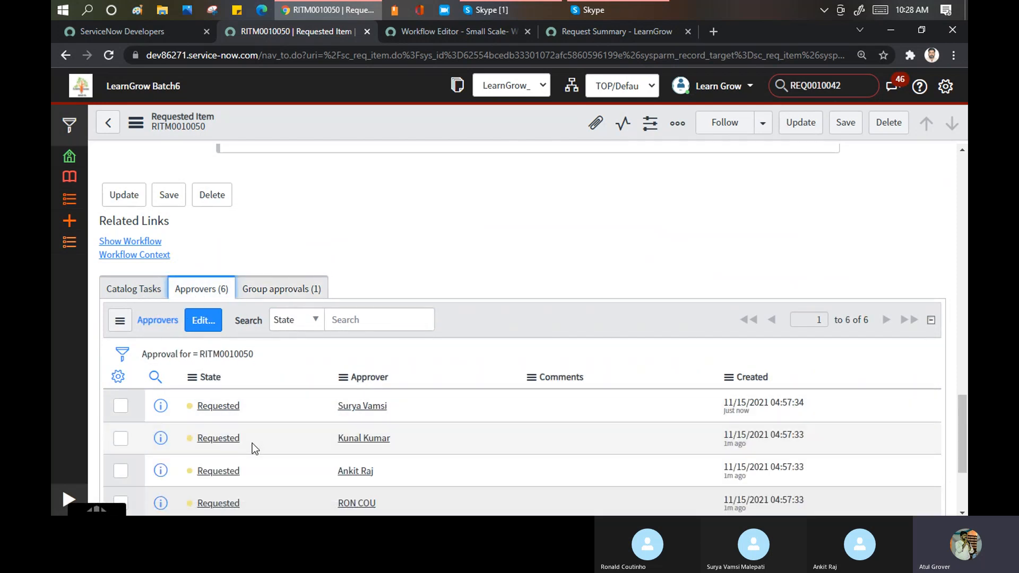
{"action": "left_click", "coordinate": [136, 291]}
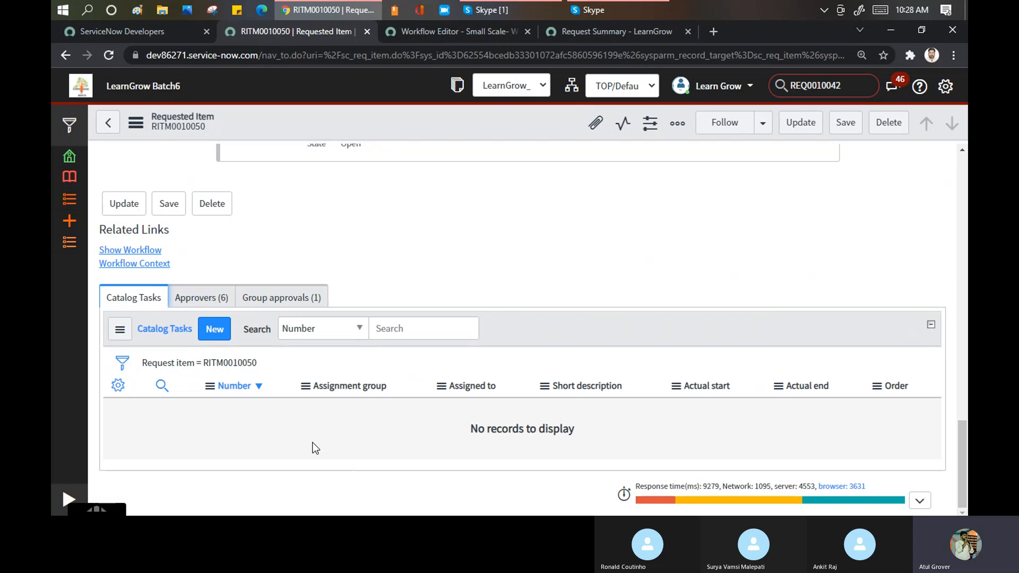
Approve the first listed approver's pending approval on the requested item.
{"action": "left_click", "coordinate": [200, 298]}
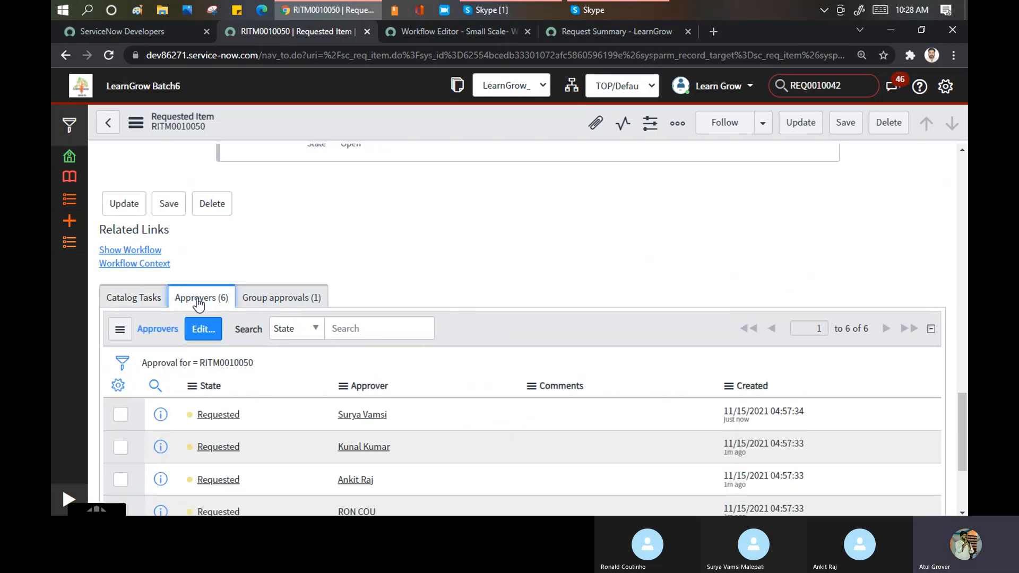
{"action": "right_click", "coordinate": [228, 417]}
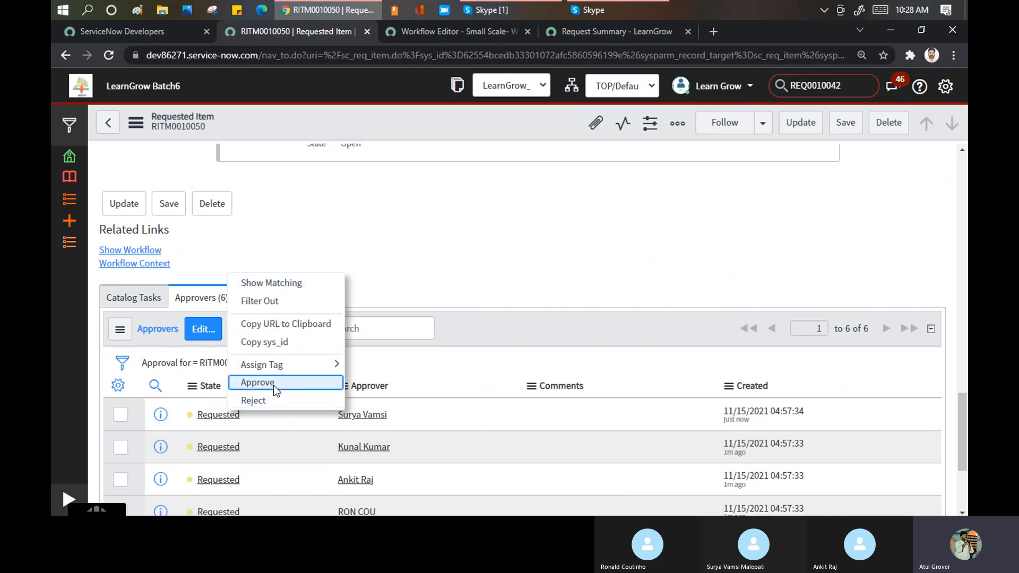
{"action": "left_click", "coordinate": [272, 384]}
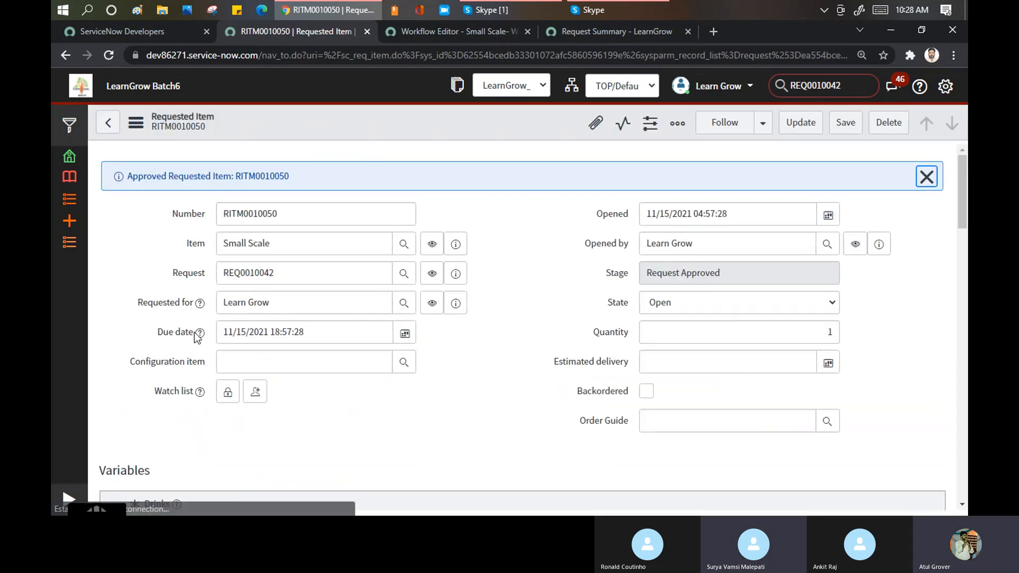
Show the requested item's running workflow and examine the Budget Approval activity's execution details.
{"action": "left_click_drag", "start_coordinate": [966, 191], "coordinate": [955, 422]}
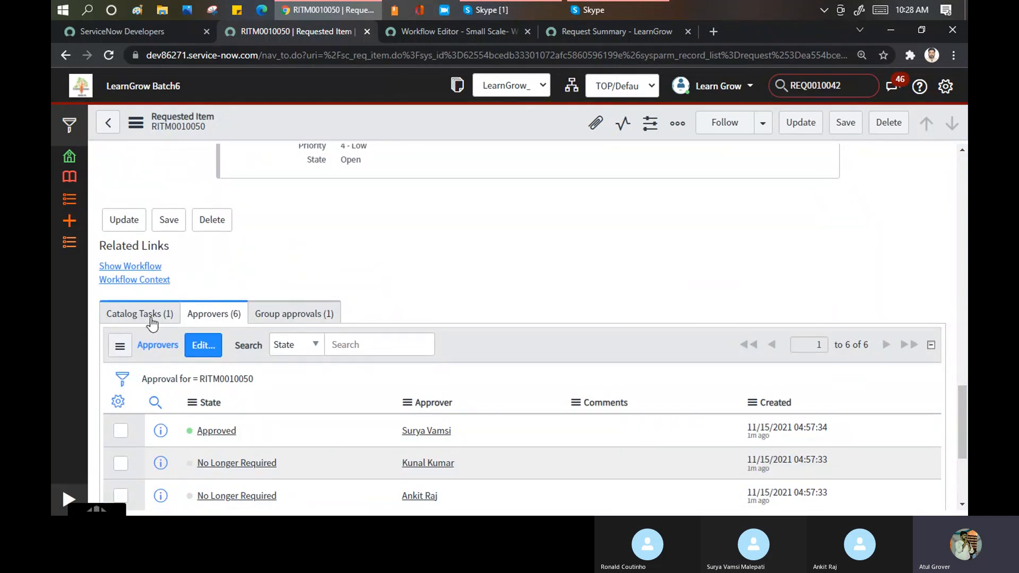
{"action": "left_click", "coordinate": [130, 268]}
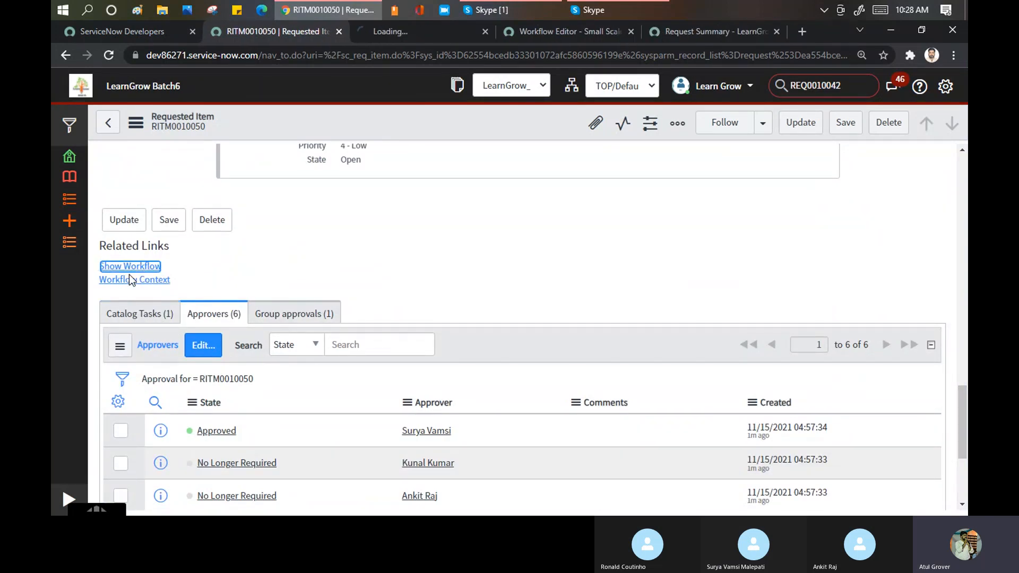
{"action": "left_click", "coordinate": [384, 37]}
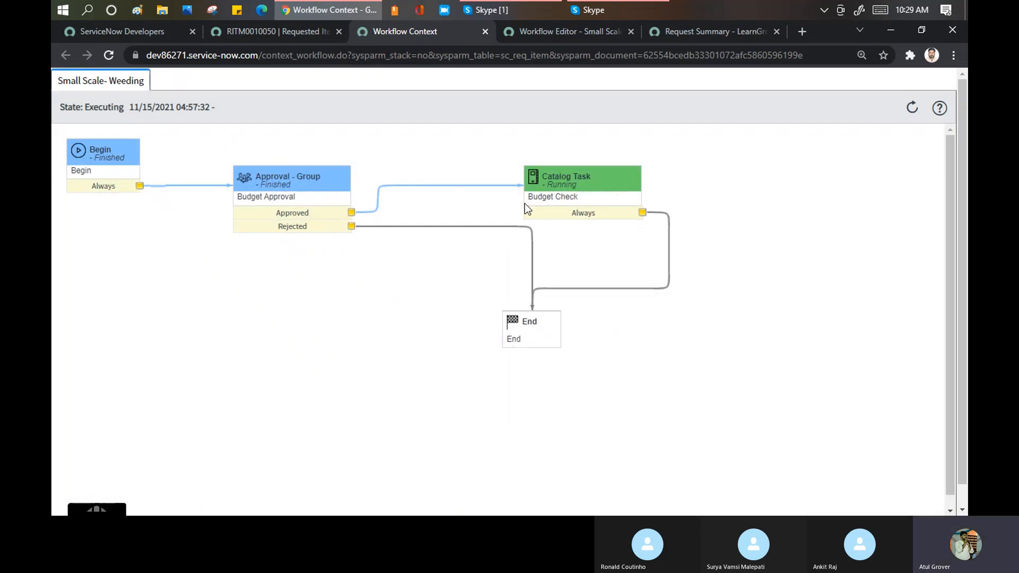
{"action": "mouse_move", "coordinate": [269, 198]}
{"action": "mouse_move", "coordinate": [253, 182]}
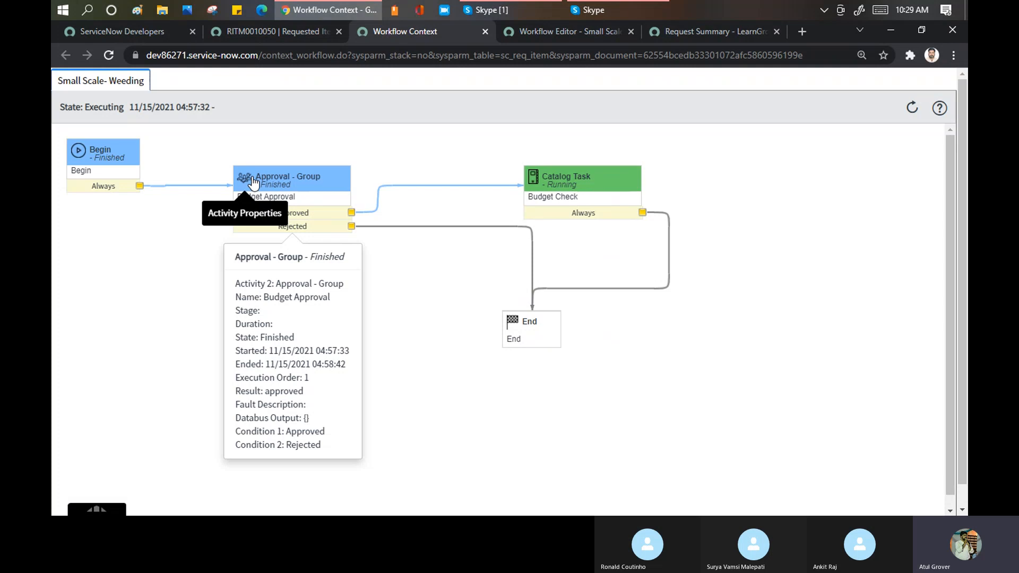
Return to the requested item, open its budget check catalog task, review the task's variables and description, and close the task.
{"action": "left_click", "coordinate": [281, 27]}
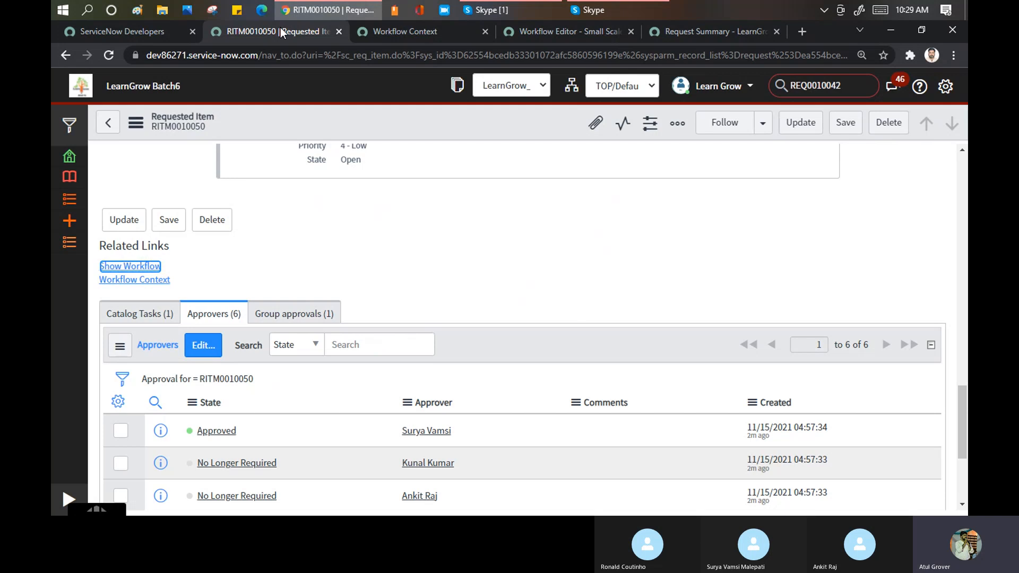
{"action": "left_click", "coordinate": [139, 313]}
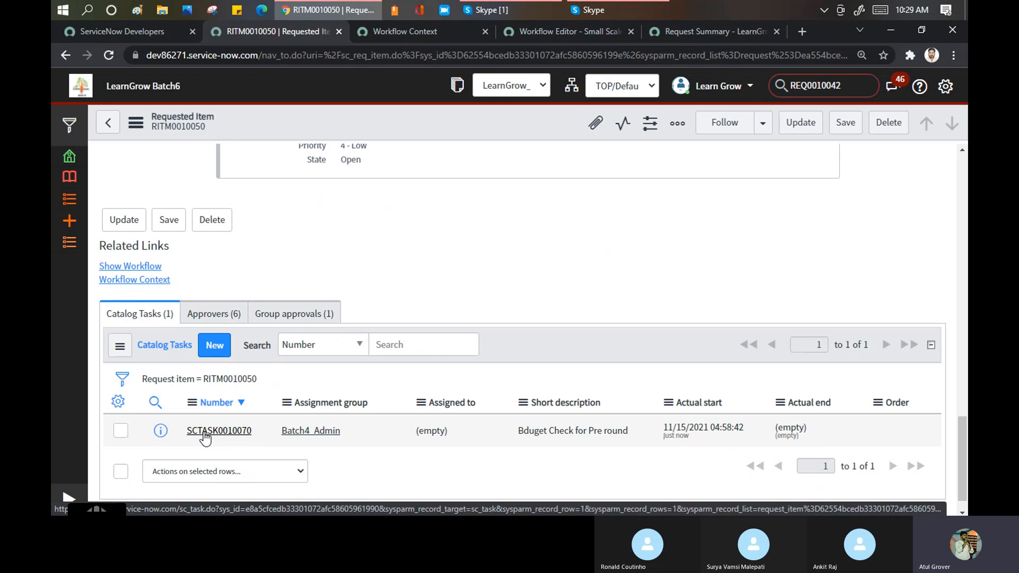
{"action": "left_click", "coordinate": [323, 435]}
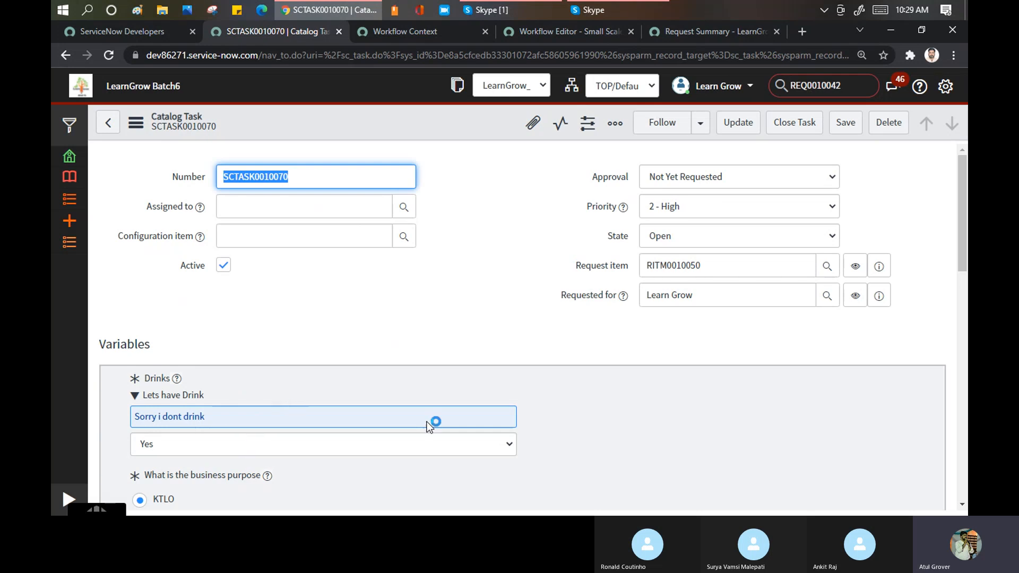
{"action": "left_click_drag", "start_coordinate": [963, 227], "coordinate": [965, 290]}
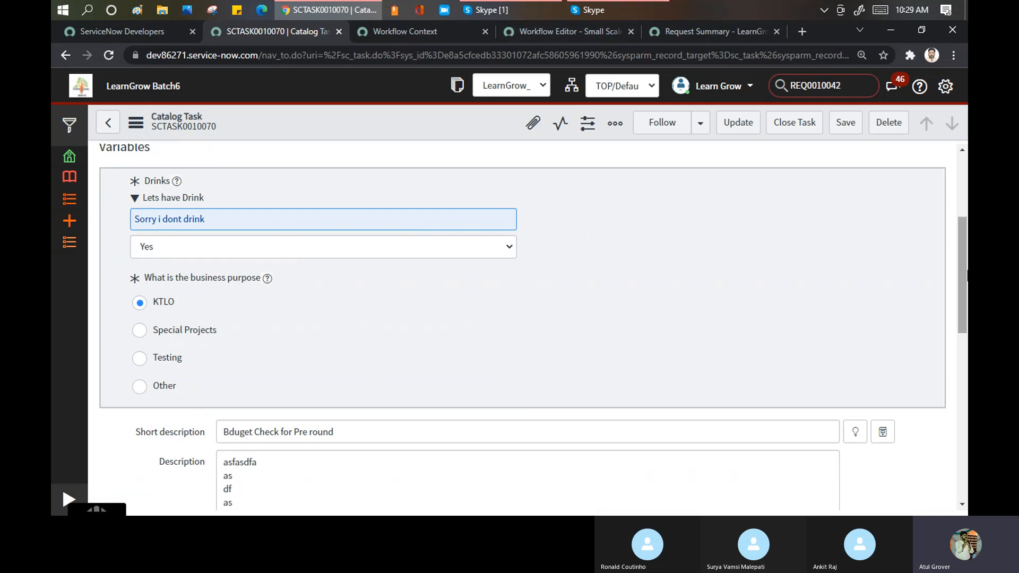
{"action": "left_click_drag", "start_coordinate": [966, 265], "coordinate": [967, 178]}
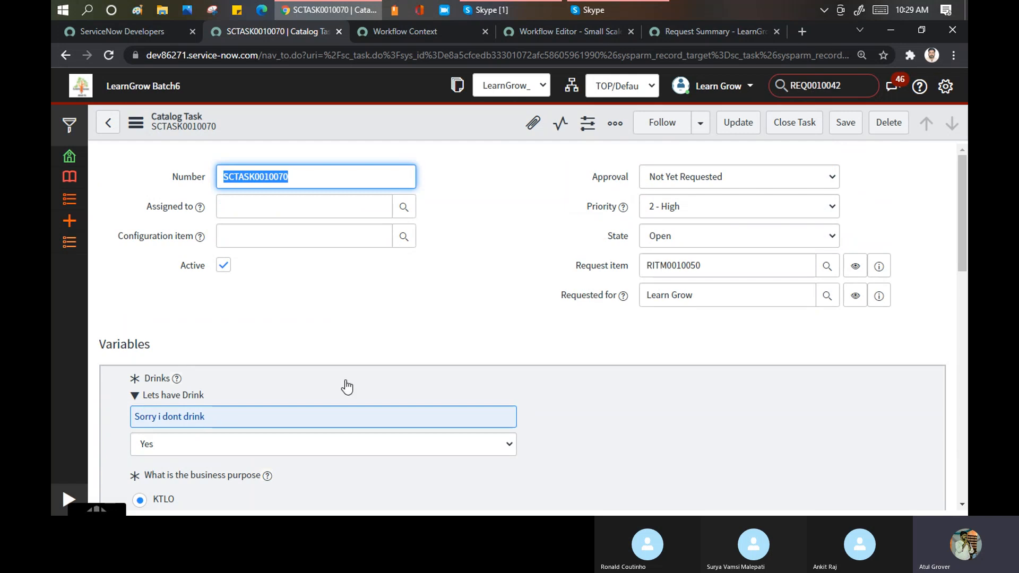
{"action": "left_click_drag", "start_coordinate": [964, 210], "coordinate": [962, 334]}
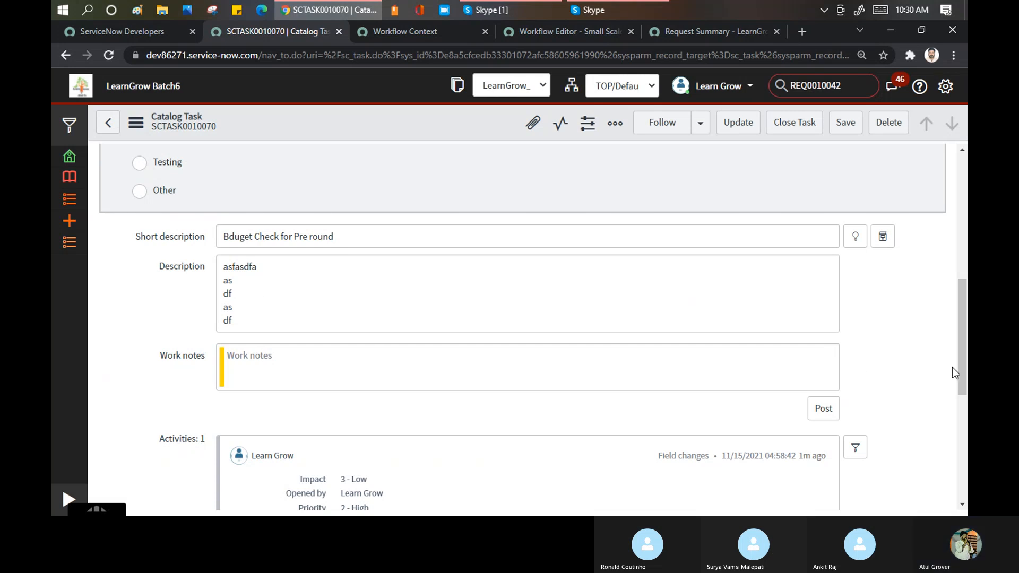
{"action": "left_click_drag", "start_coordinate": [962, 381], "coordinate": [962, 257]}
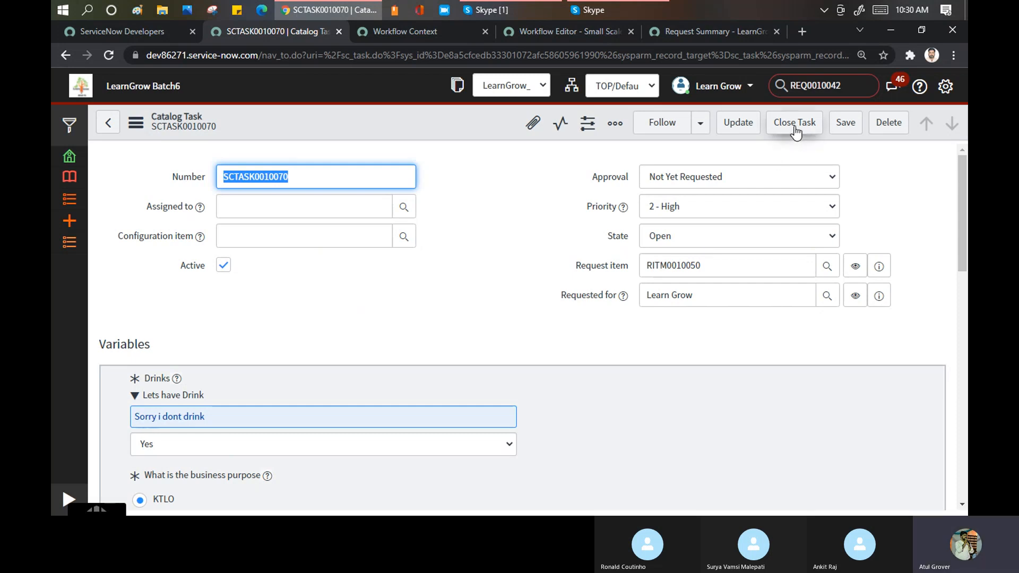
{"action": "left_click", "coordinate": [796, 130]}
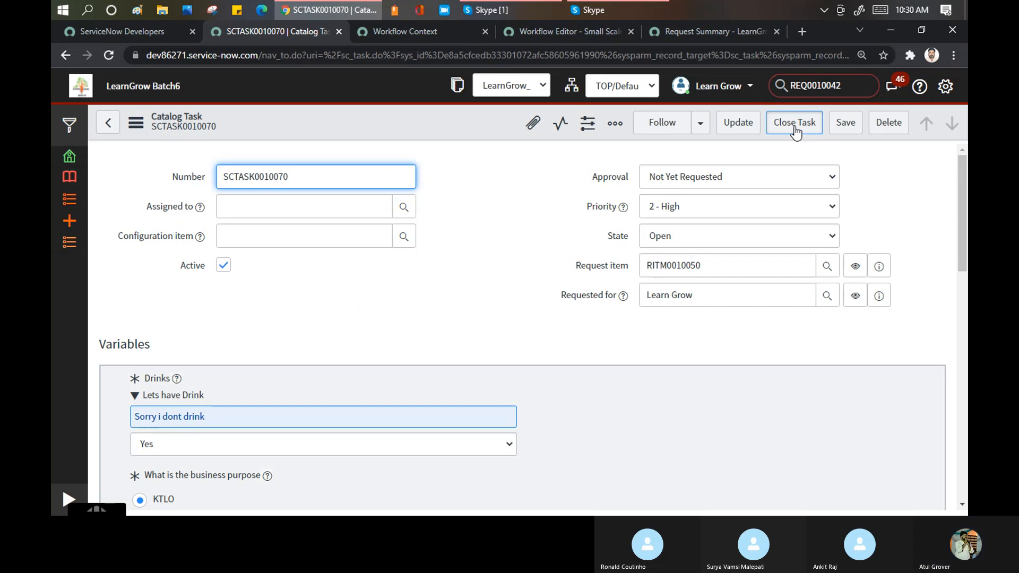
Reload the request's workflow context and check the progress of the Small Scale- Weeding workflow up to its End activity.
{"action": "left_click", "coordinate": [548, 33]}
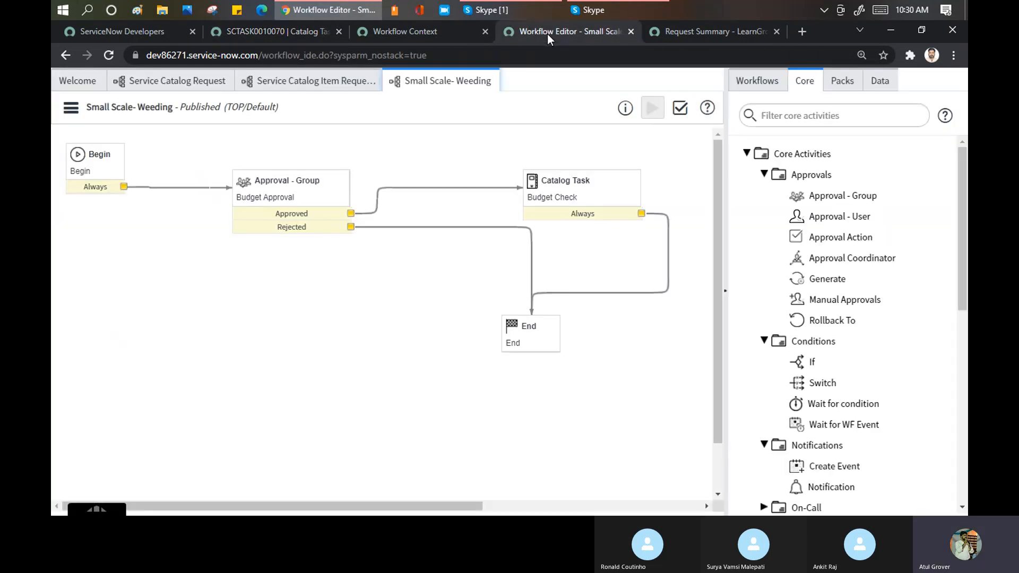
{"action": "left_click", "coordinate": [410, 36]}
{"action": "left_click", "coordinate": [430, 56]}
{"action": "key", "text": "Return"}
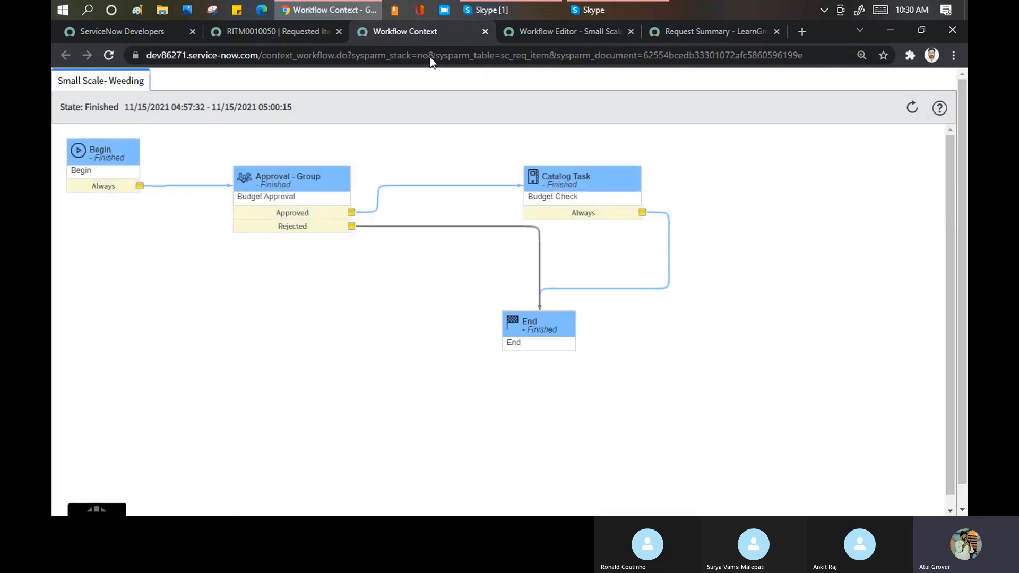
{"action": "mouse_move", "coordinate": [523, 332]}
Open the checked-out Change Request - Normal workflow in the Workflow Editor and collapse the side palette to widen the canvas.
{"action": "left_click", "coordinate": [557, 37]}
{"action": "left_click", "coordinate": [754, 88]}
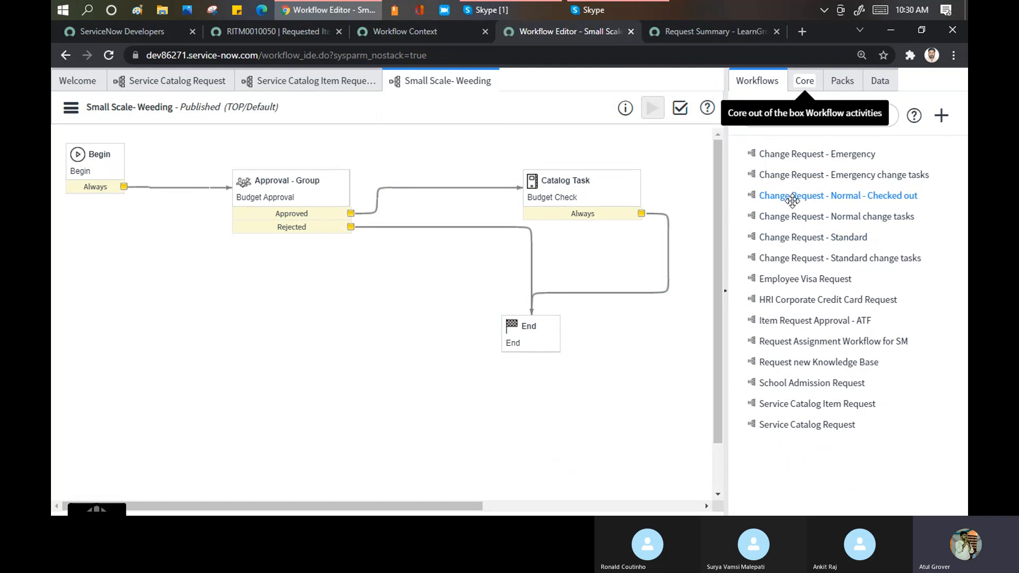
{"action": "left_click", "coordinate": [793, 200]}
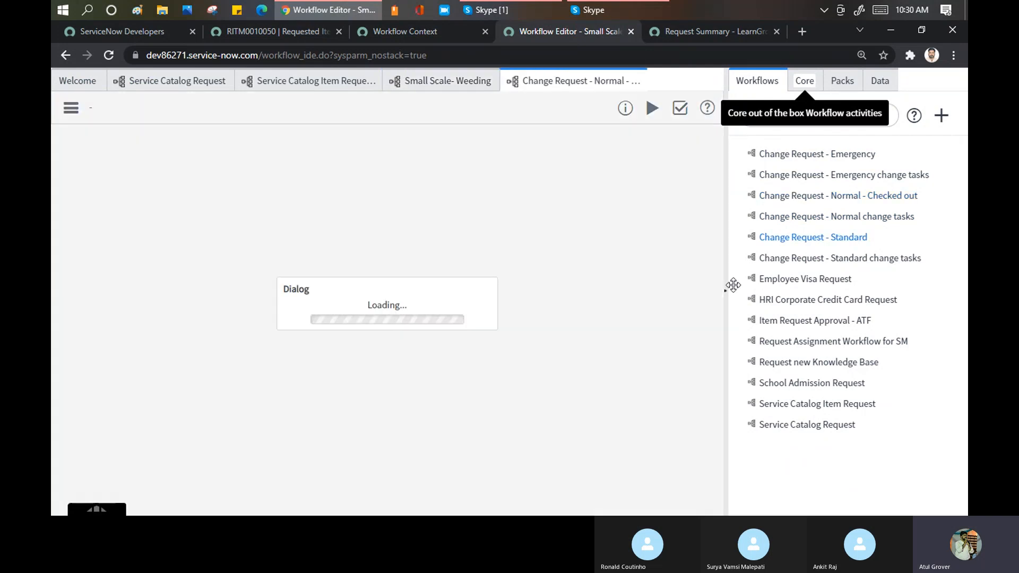
{"action": "left_click", "coordinate": [725, 293]}
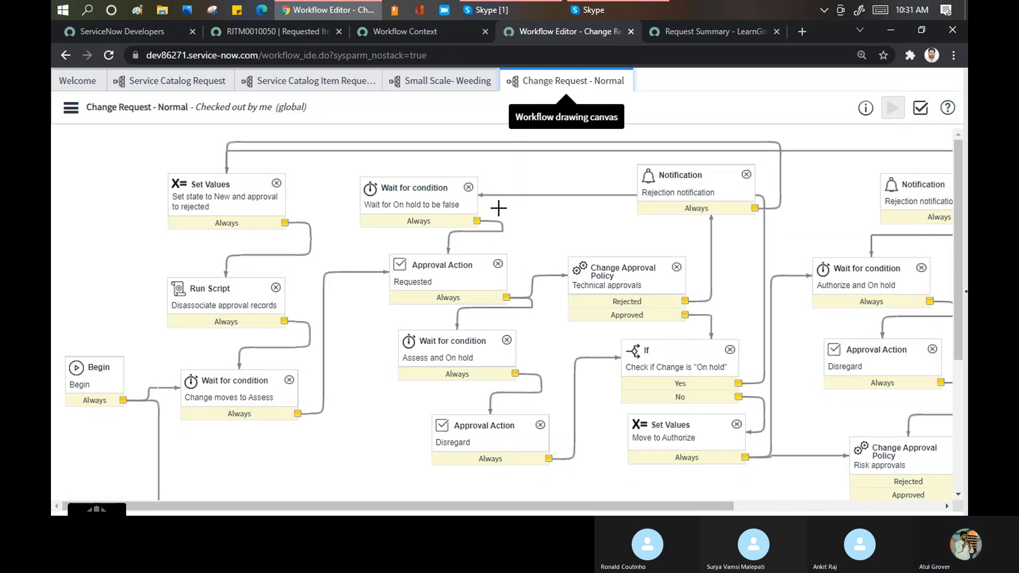
Examine the activities and transitions across the whole Change Request - Normal workflow diagram.
{"action": "left_click_drag", "start_coordinate": [215, 502], "coordinate": [401, 509]}
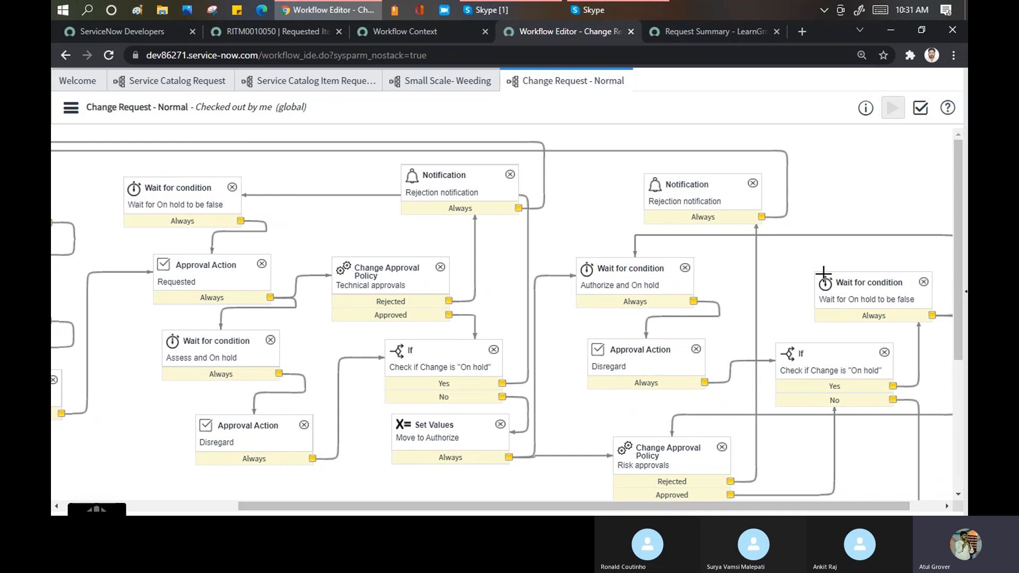
{"action": "left_click_drag", "start_coordinate": [960, 180], "coordinate": [962, 307]}
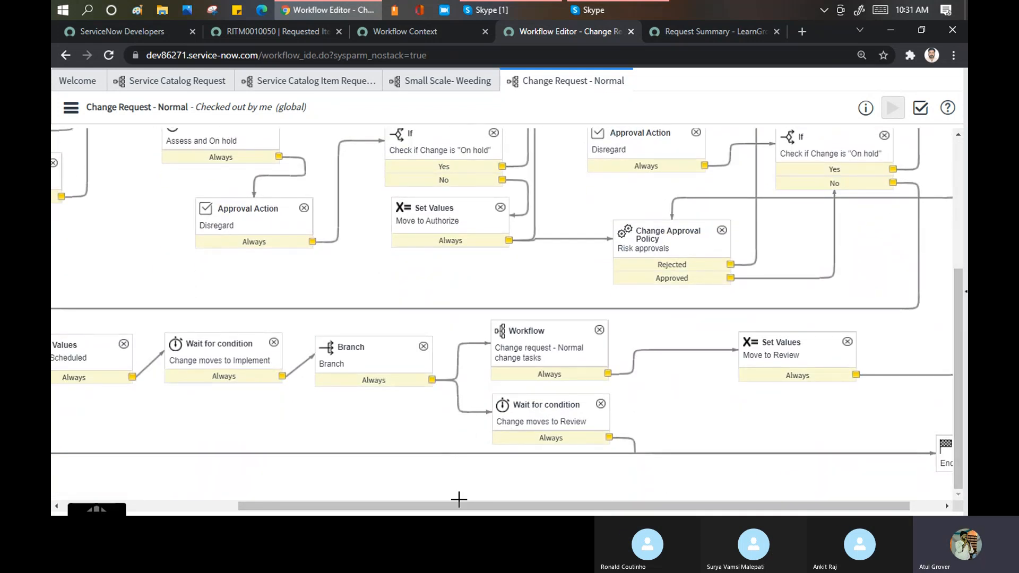
{"action": "left_click_drag", "start_coordinate": [465, 511], "coordinate": [224, 505]}
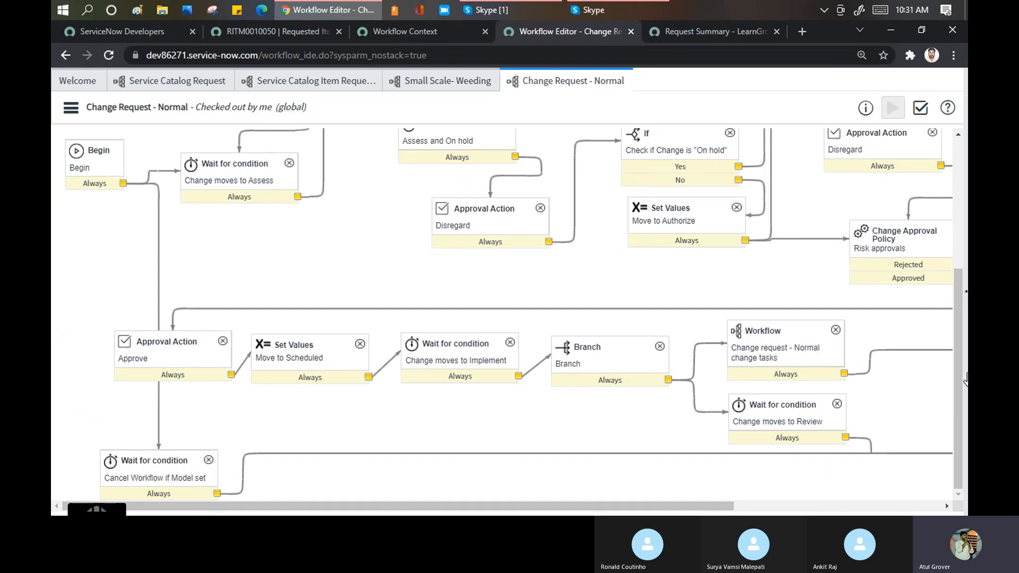
{"action": "scroll", "coordinate": [960, 378], "scroll_direction": "up", "scroll_amount": 3}
{"action": "left_click_drag", "start_coordinate": [967, 293], "coordinate": [967, 213]}
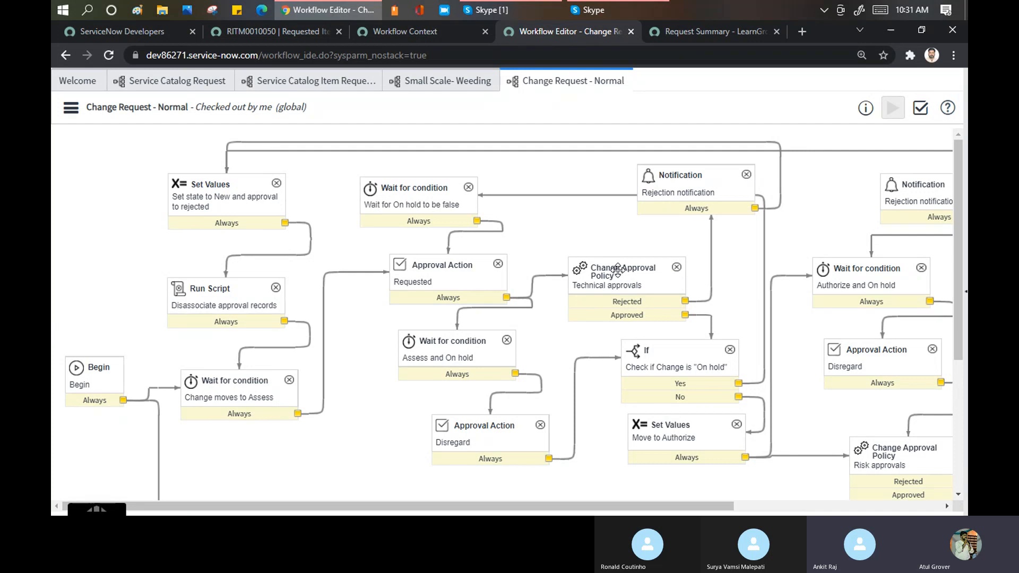
{"action": "left_click_drag", "start_coordinate": [960, 238], "coordinate": [967, 383]}
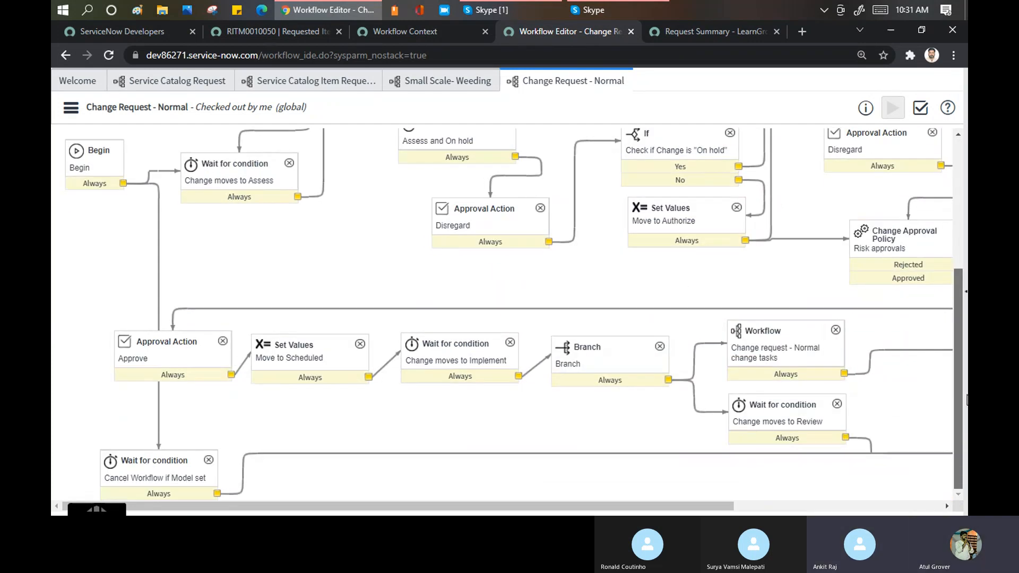
Inspect the properties and form configuration options of the Change request - Normal change tasks subworkflow activity, and close them without changes.
{"action": "double_click", "coordinate": [753, 335]}
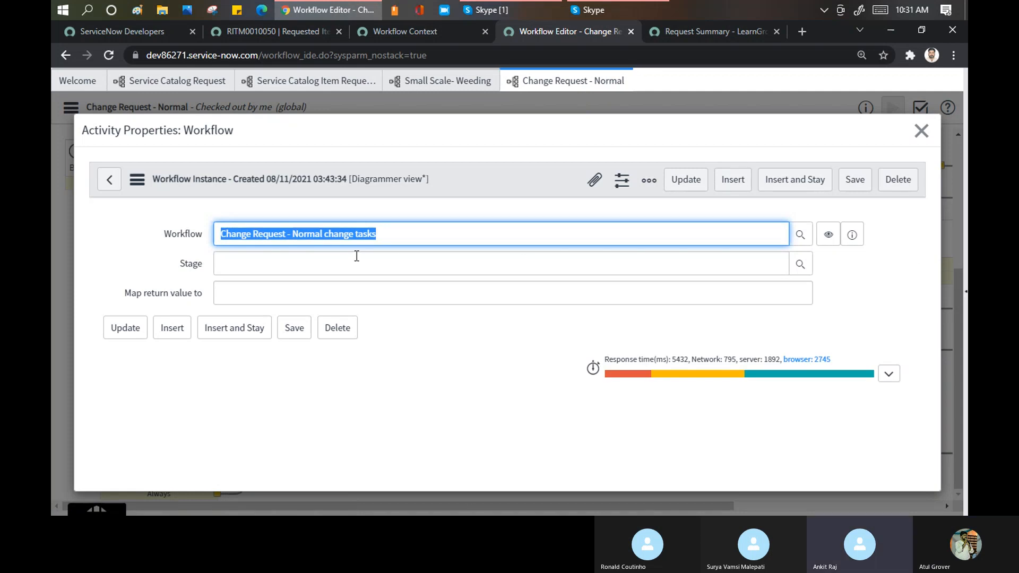
{"action": "left_click", "coordinate": [137, 180]}
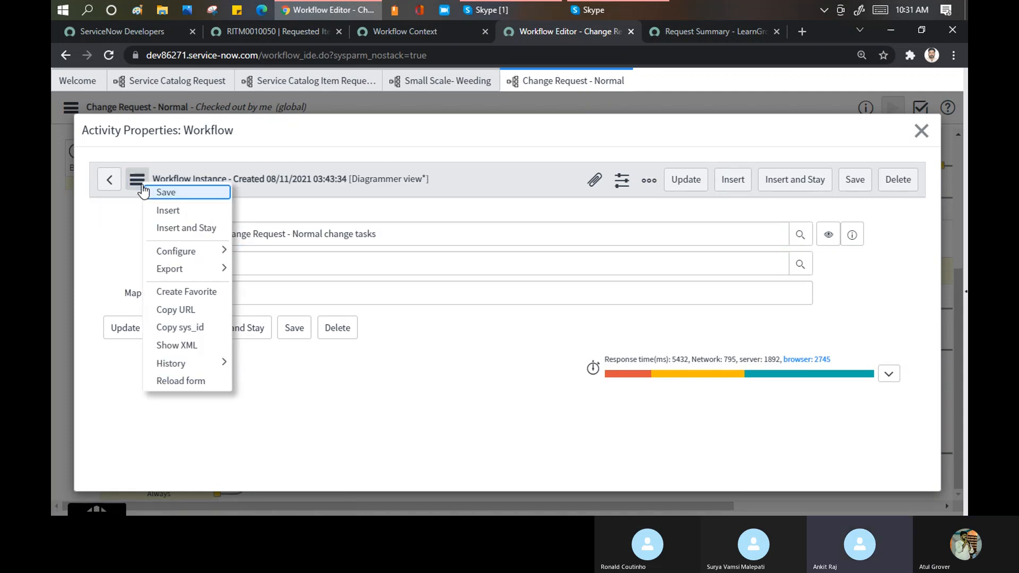
{"action": "mouse_move", "coordinate": [191, 272]}
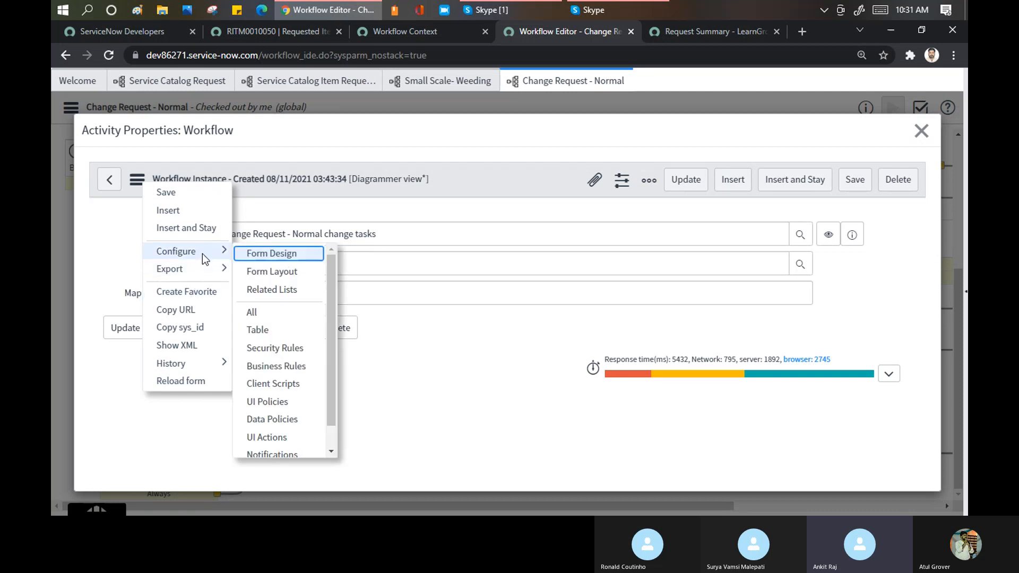
{"action": "left_click", "coordinate": [128, 251]}
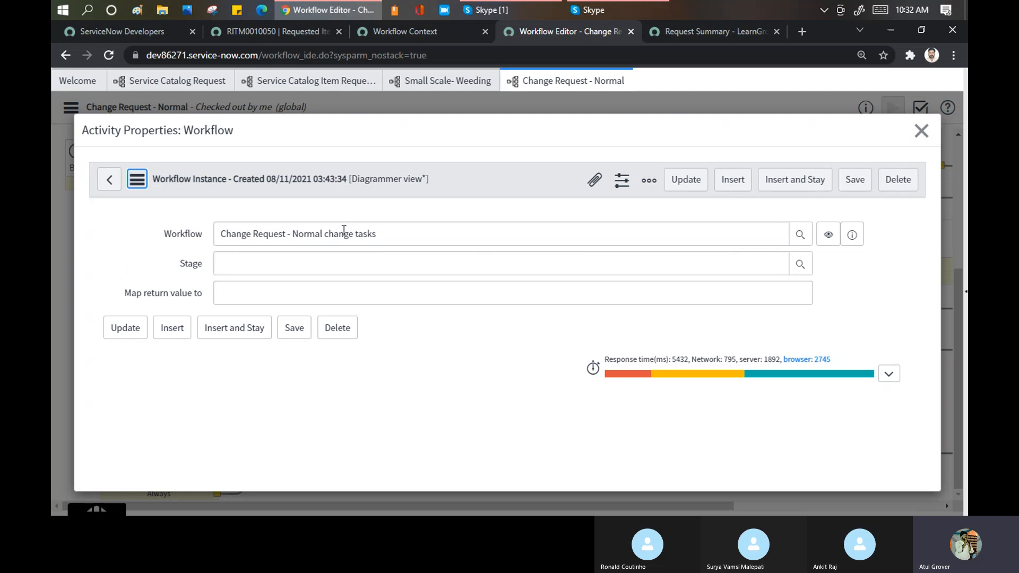
{"action": "left_click_drag", "start_coordinate": [397, 228], "coordinate": [189, 216]}
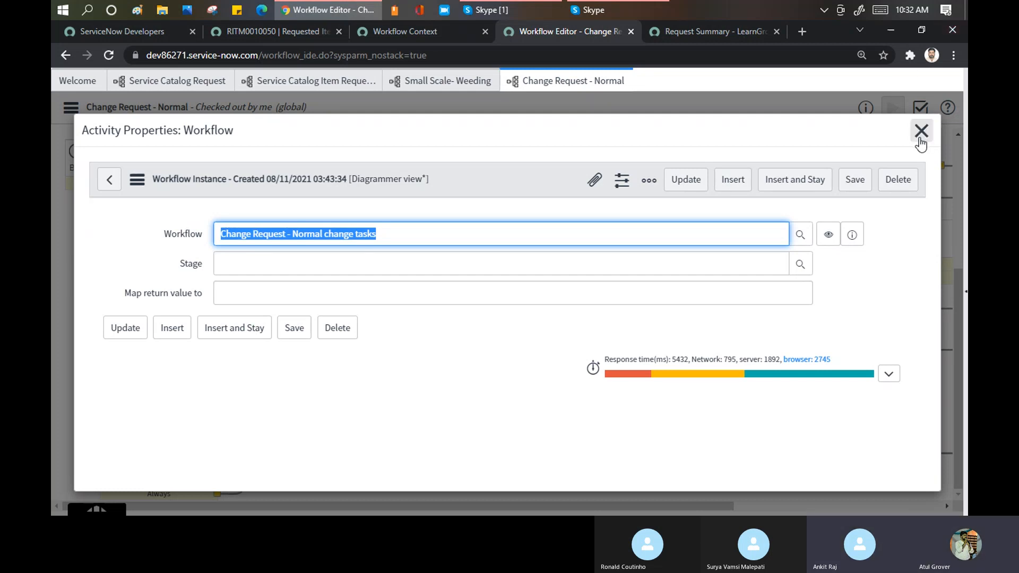
{"action": "left_click", "coordinate": [922, 132]}
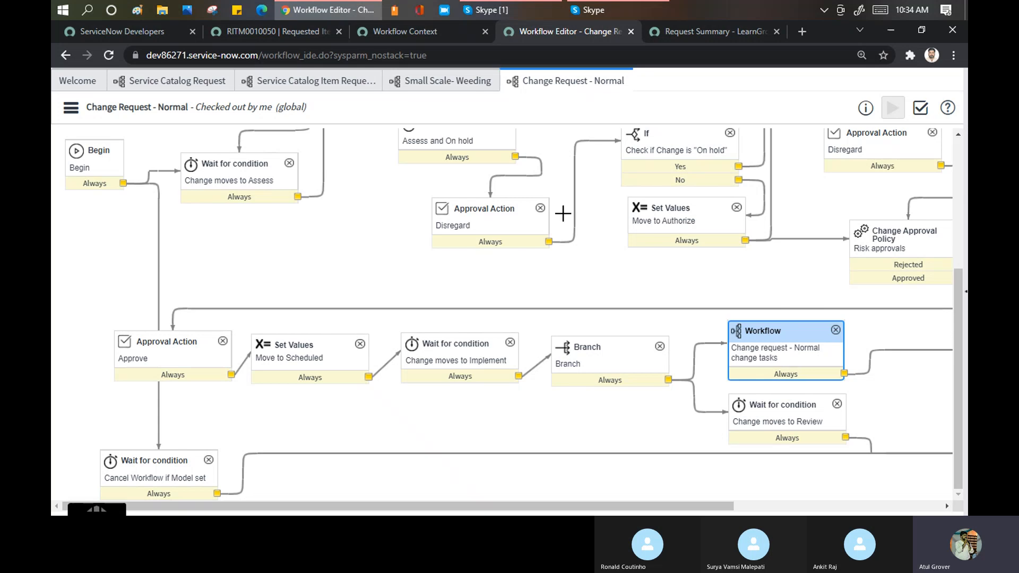
Filter the published workflows by name for "change task" and open the Change Request - Normal change tasks workflow.
{"action": "left_click", "coordinate": [412, 34]}
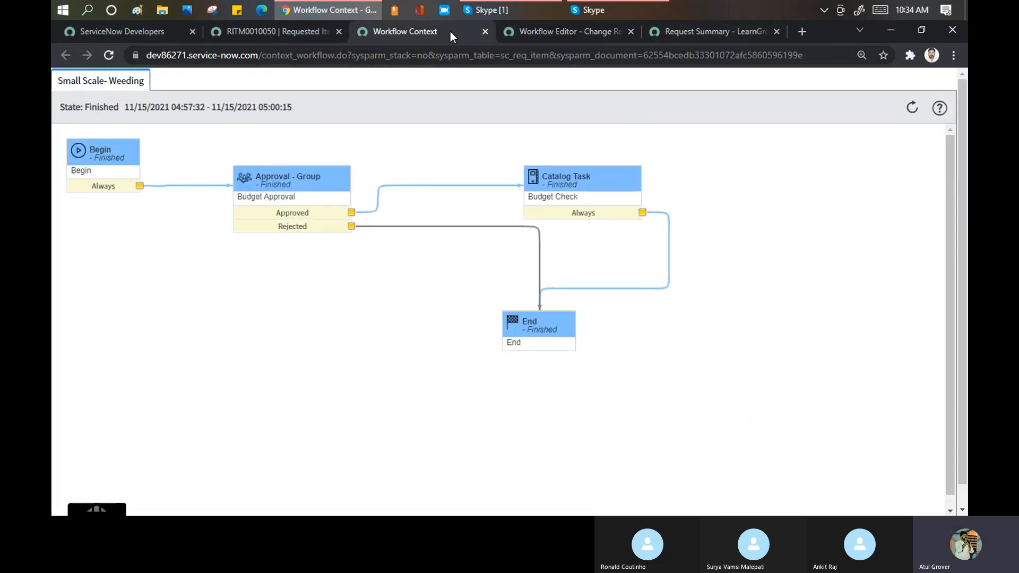
{"action": "left_click", "coordinate": [538, 30]}
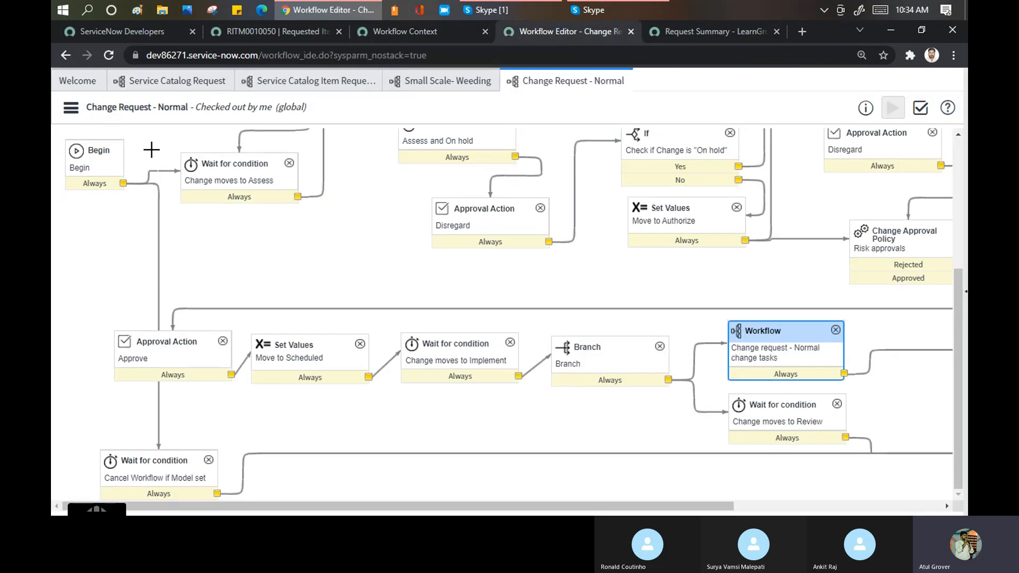
{"action": "left_click", "coordinate": [77, 81]}
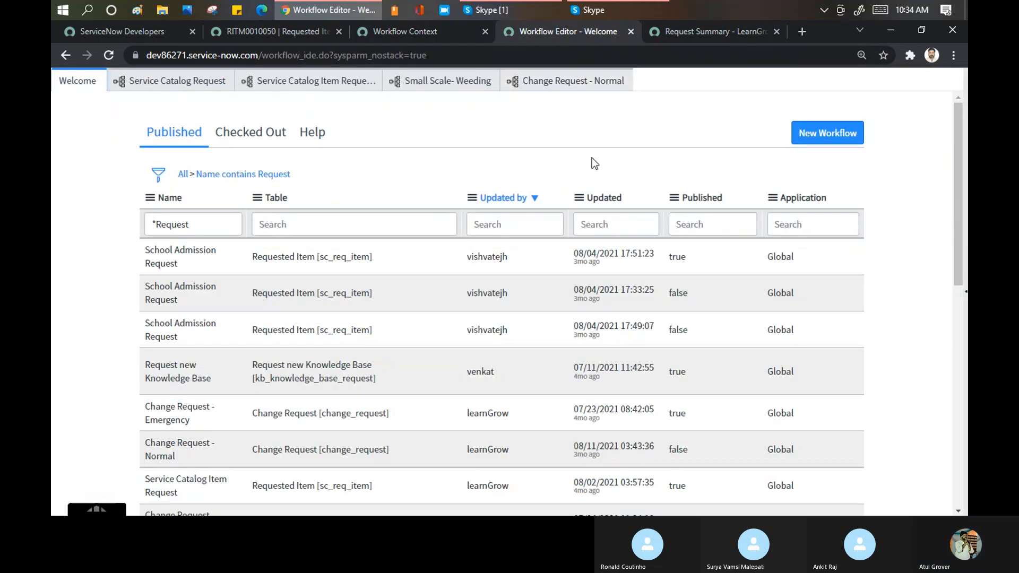
{"action": "left_click_drag", "start_coordinate": [198, 223], "coordinate": [159, 219]}
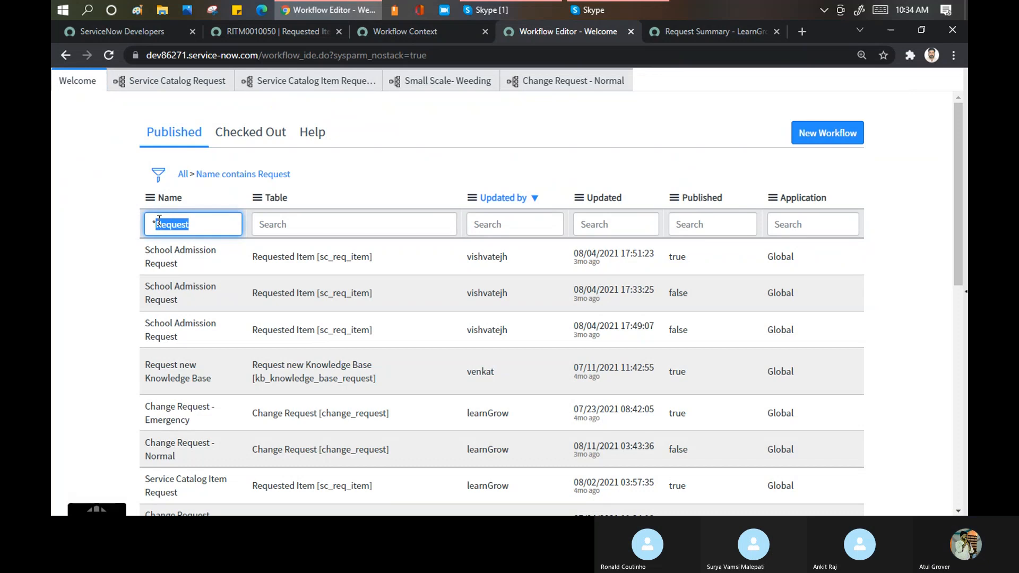
{"action": "type", "text": "change task"}
{"action": "key", "text": "Return"}
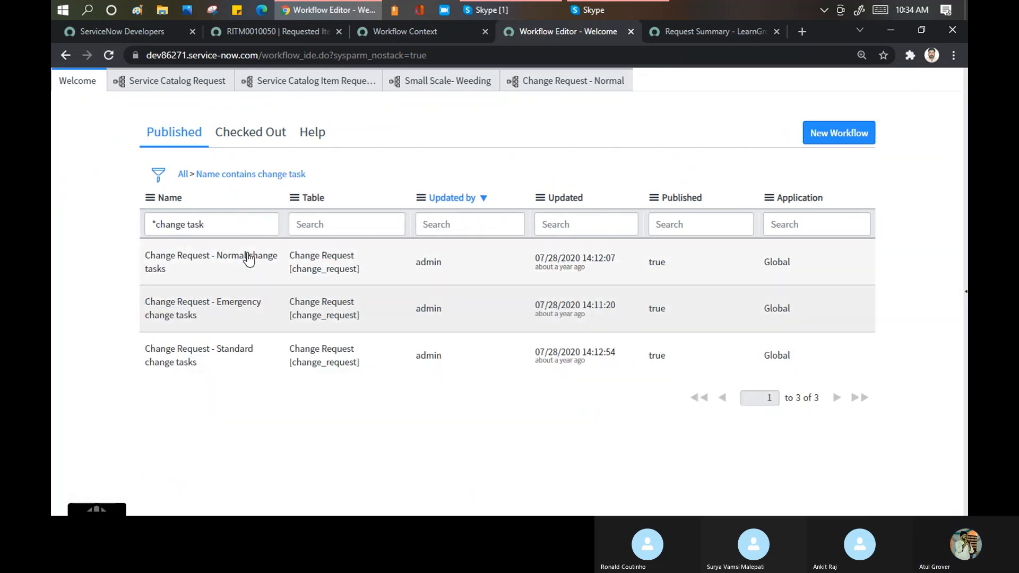
{"action": "left_click", "coordinate": [214, 267]}
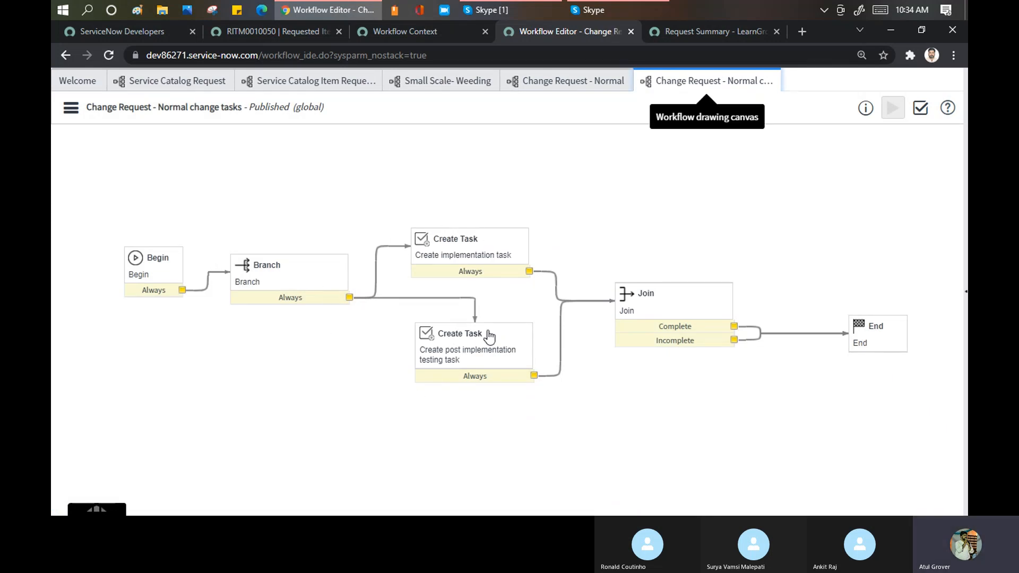
Compare the Change Request - Normal workflow with its Normal change tasks subworkflow diagram.
{"action": "left_click", "coordinate": [574, 85]}
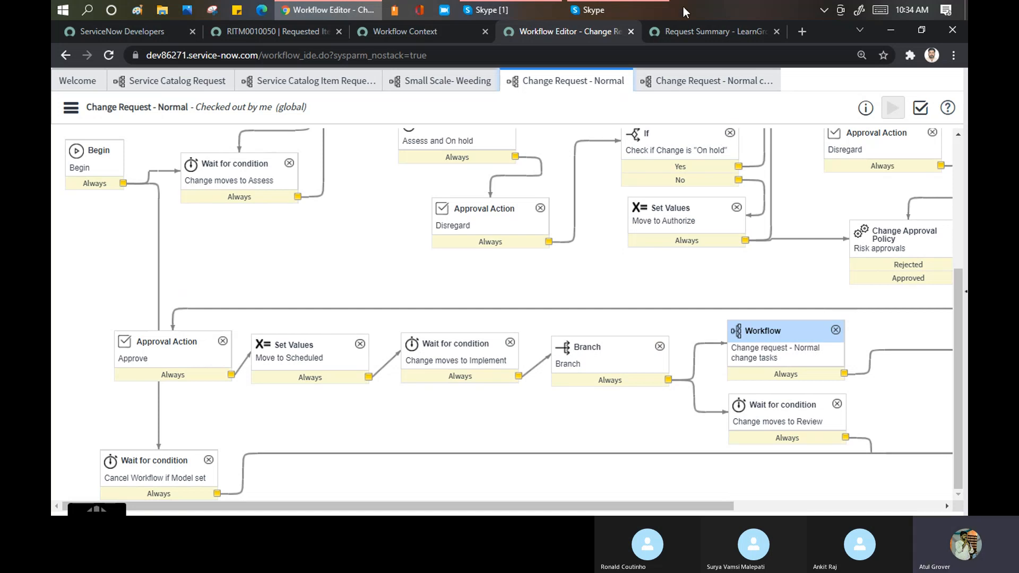
{"action": "left_click", "coordinate": [712, 39]}
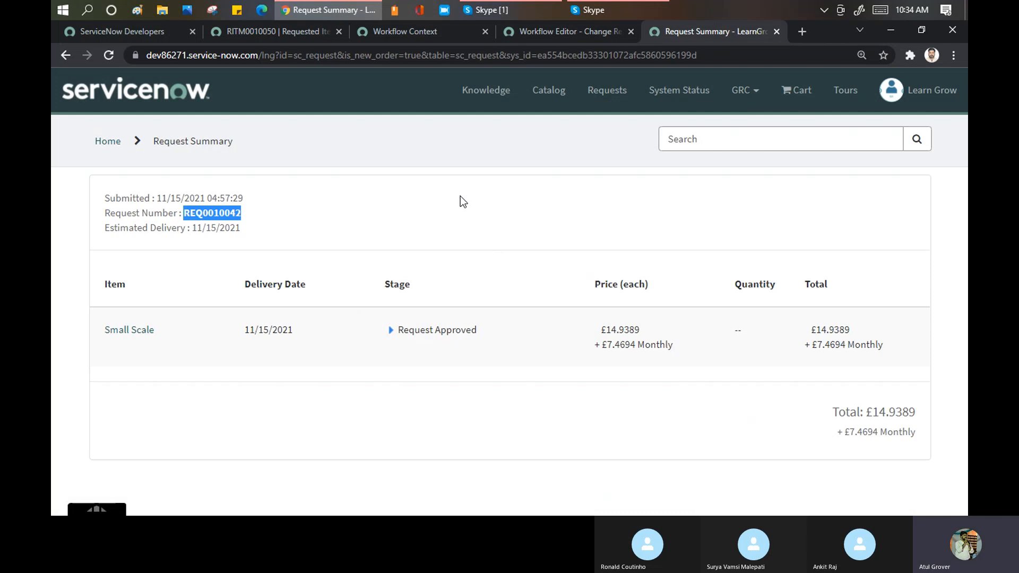
{"action": "left_click", "coordinate": [512, 37]}
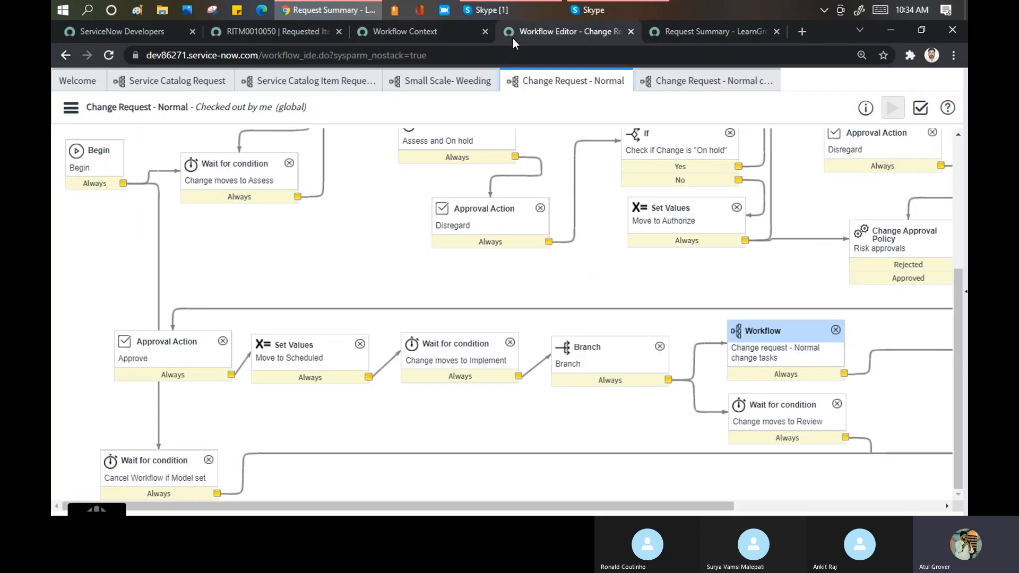
{"action": "left_click", "coordinate": [735, 87]}
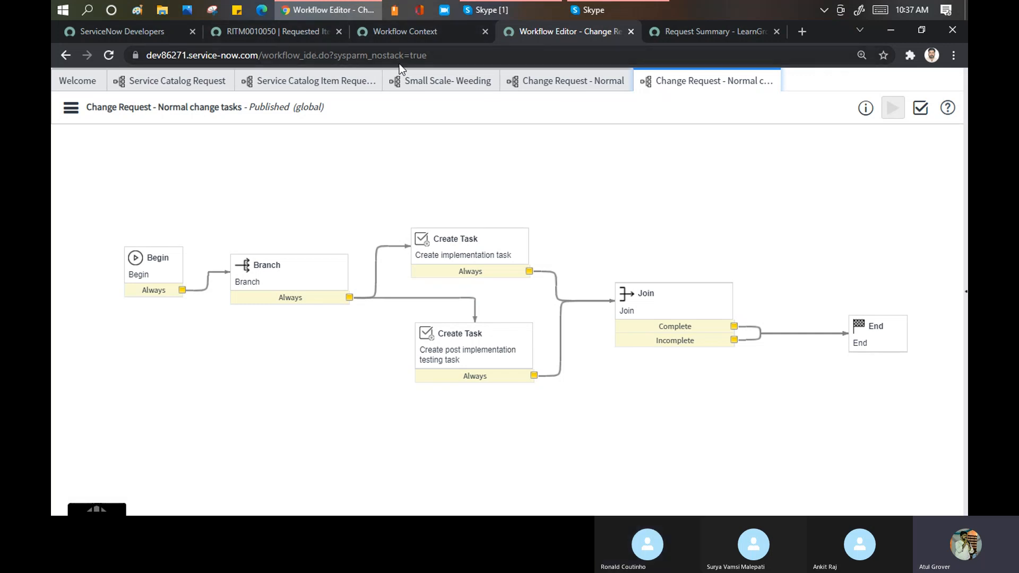
Check the Small Scale requested item record, reopen the Small Scale- Weeding workflow and expand the editor's side palette.
{"action": "left_click", "coordinate": [281, 34]}
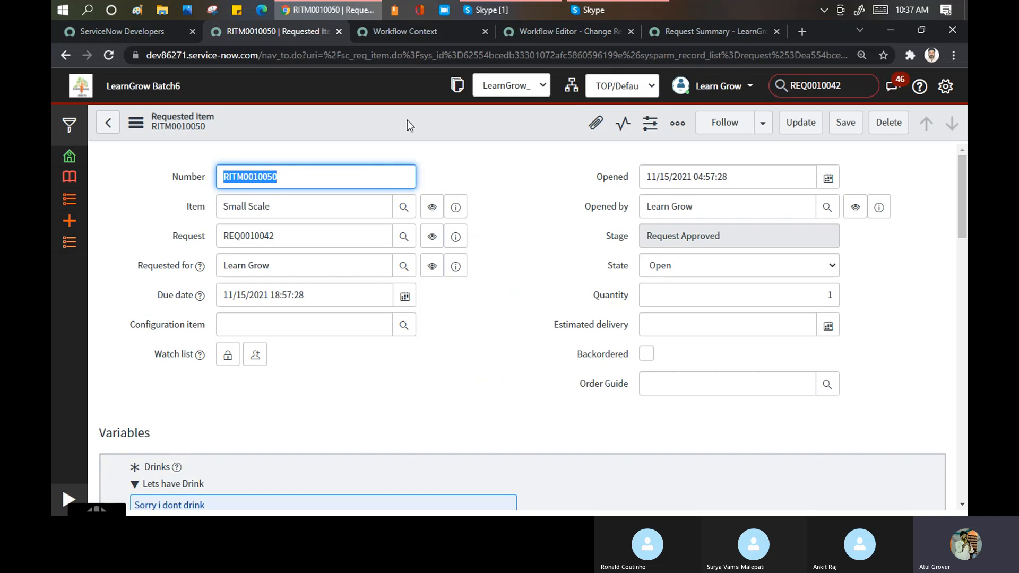
{"action": "left_click", "coordinate": [612, 35]}
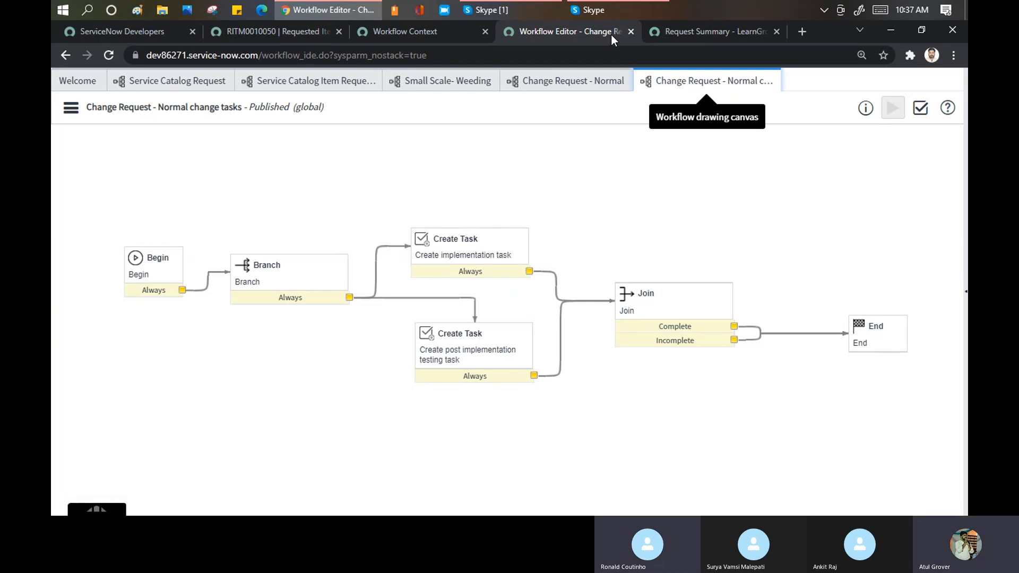
{"action": "left_click", "coordinate": [71, 85]}
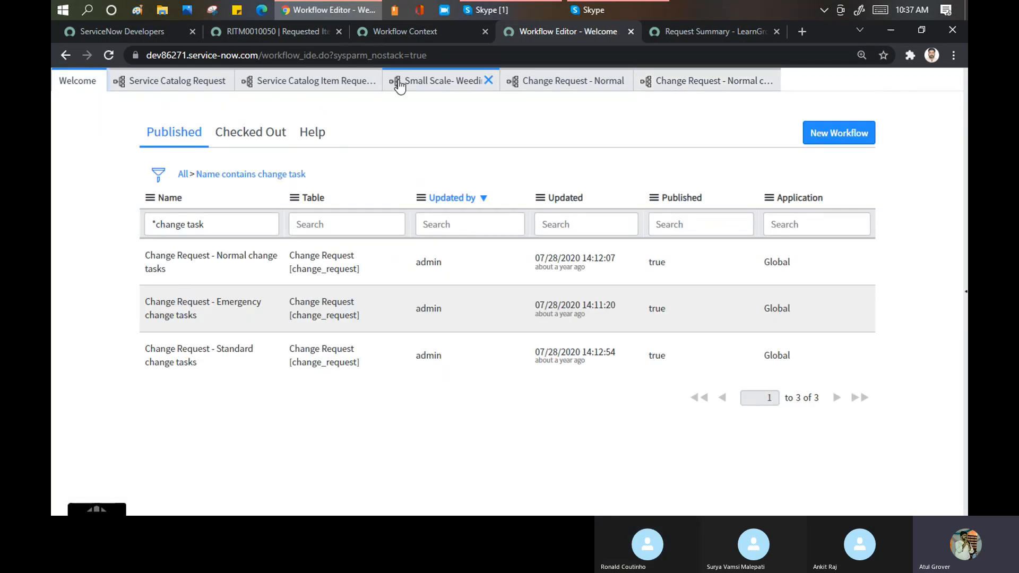
{"action": "left_click", "coordinate": [426, 92]}
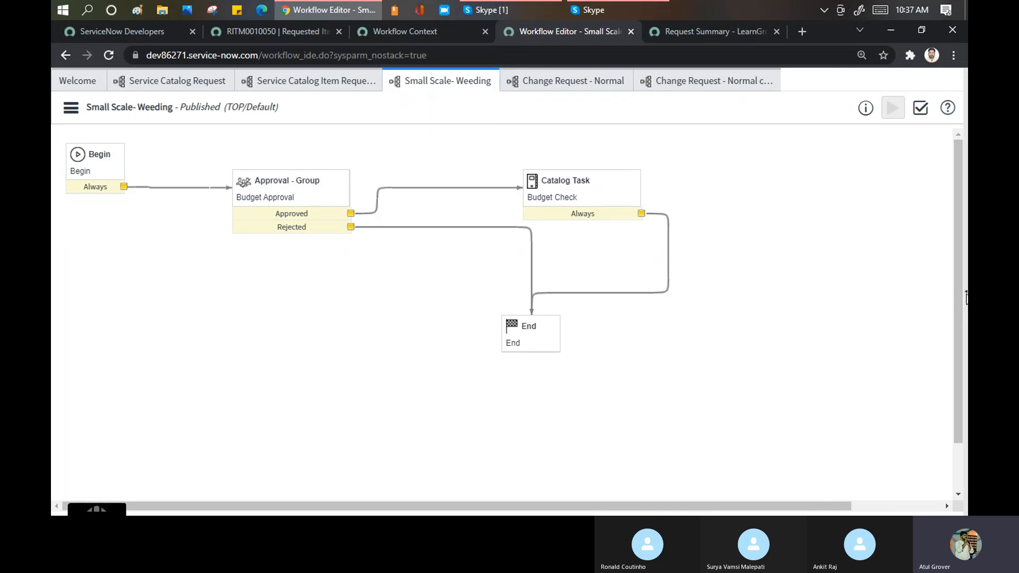
{"action": "left_click", "coordinate": [966, 298]}
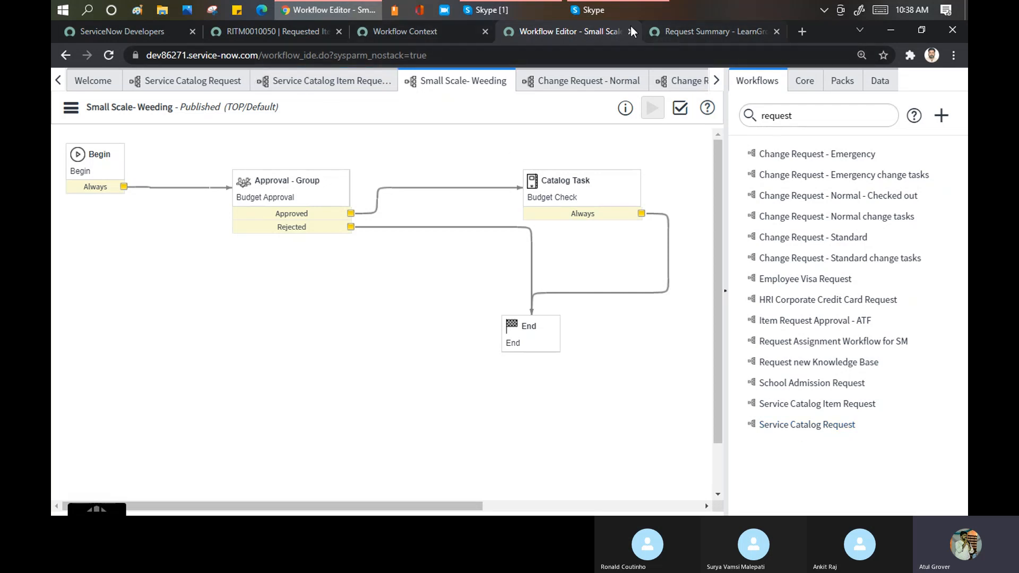
Review the request summary and the requested item record, and bring up the Service Catalog Request workflow in the Workflow Editor.
{"action": "left_click", "coordinate": [716, 29]}
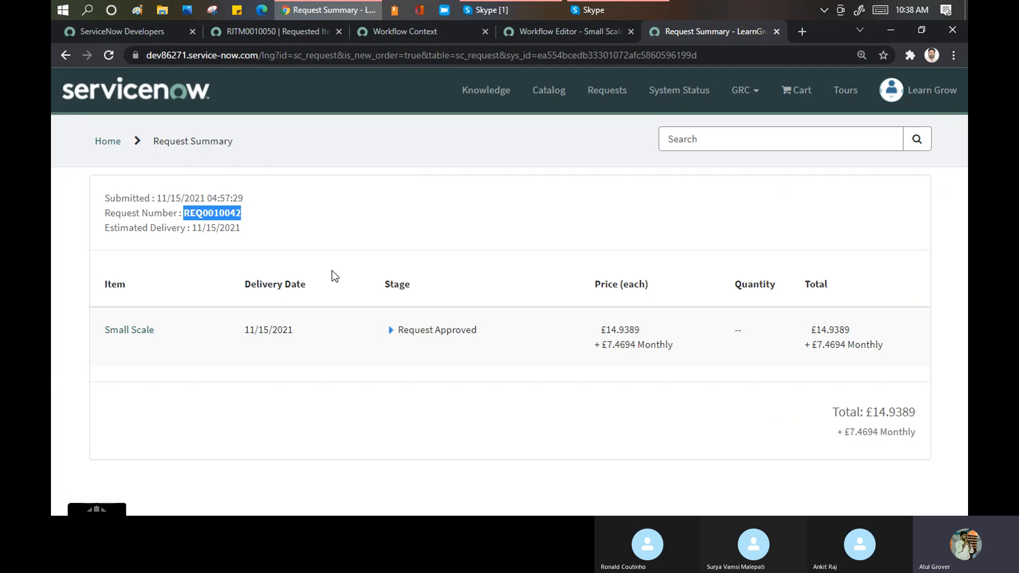
{"action": "left_click", "coordinate": [265, 27]}
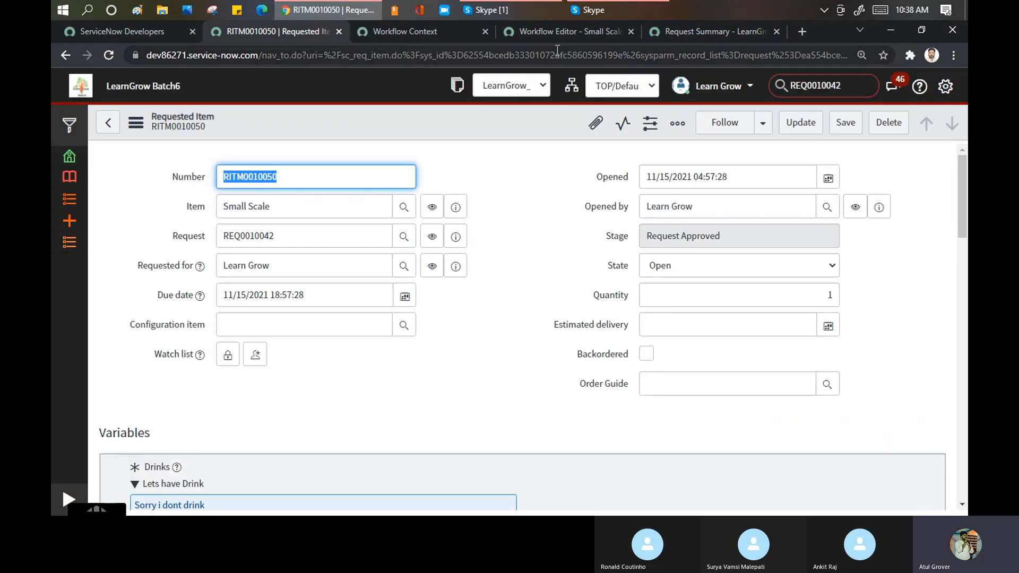
{"action": "left_click", "coordinate": [568, 32]}
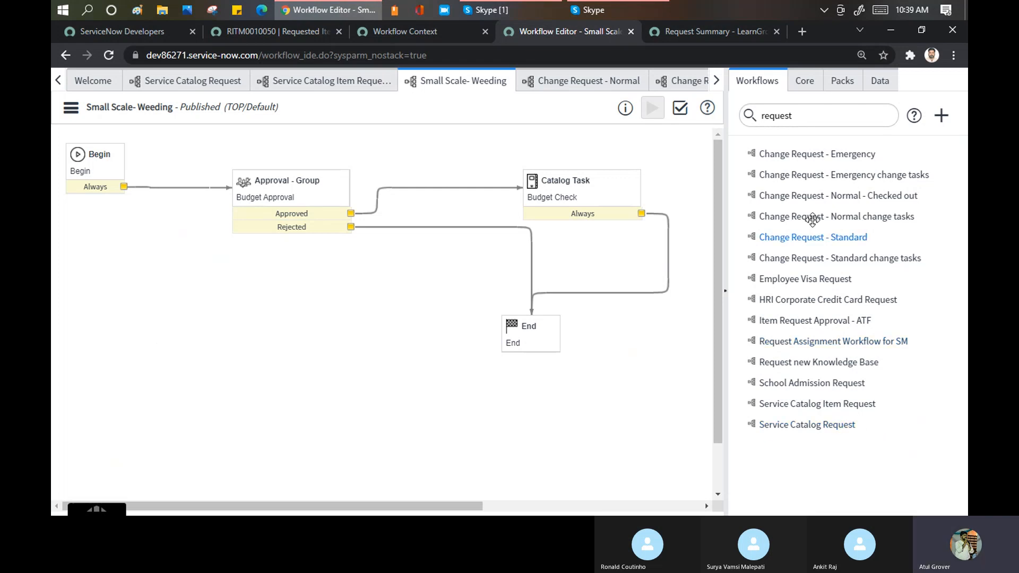
{"action": "left_click", "coordinate": [806, 425]}
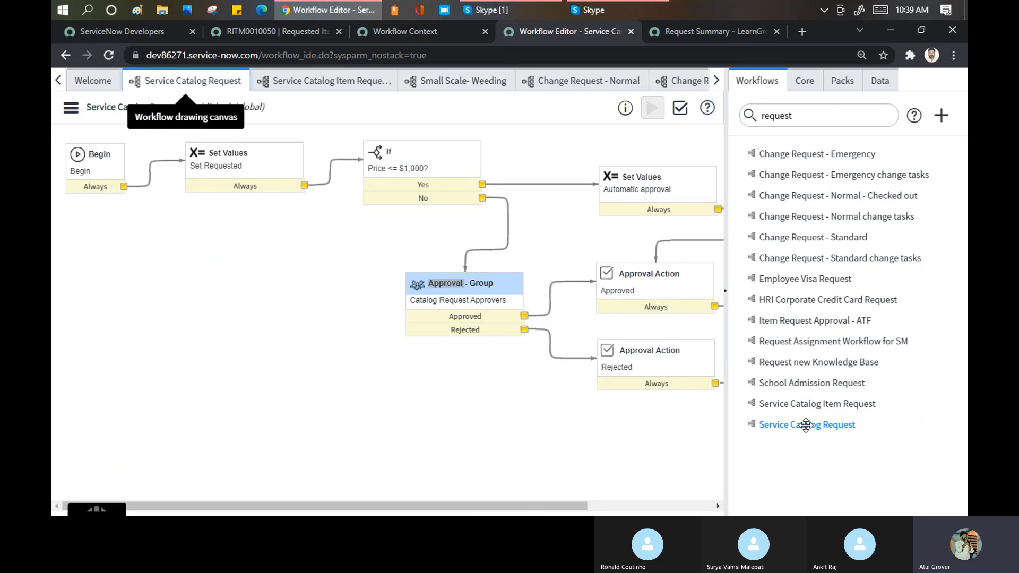
With the Normal change tasks workflow open, examine the available core activities for approvals, conditions, notifications and on-call, including their descriptions.
{"action": "left_click", "coordinate": [682, 84]}
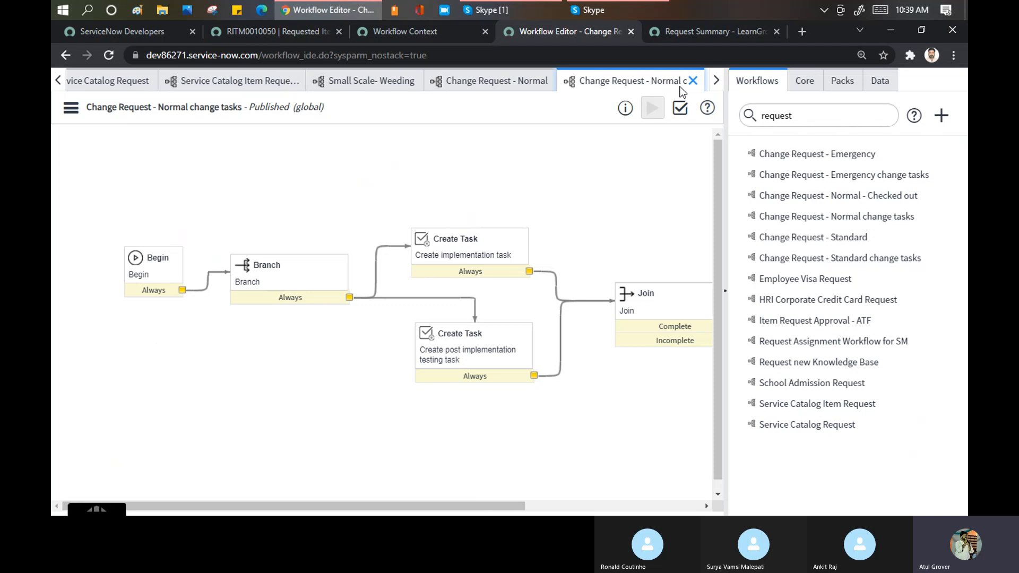
{"action": "left_click", "coordinate": [804, 85]}
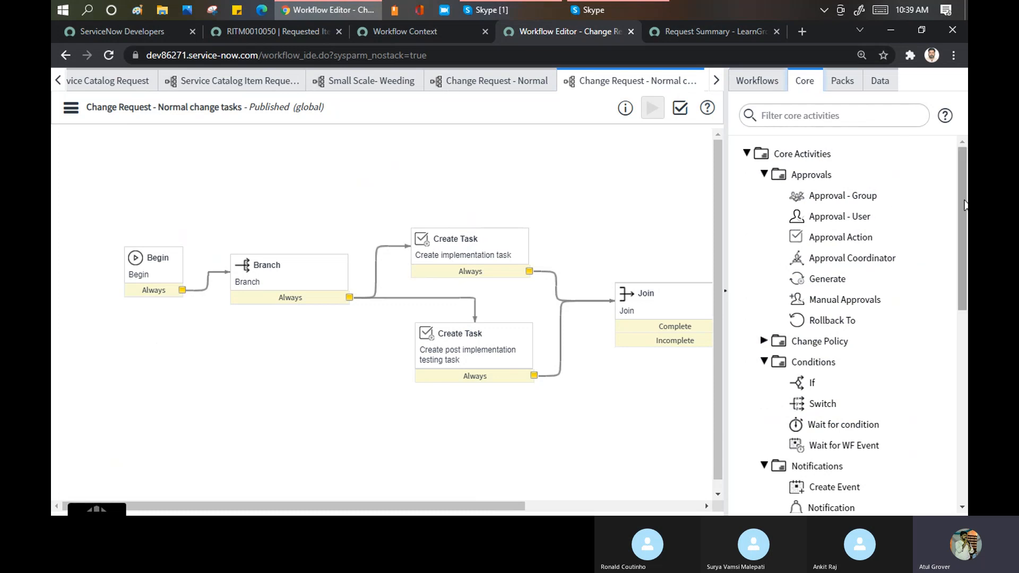
{"action": "mouse_move", "coordinate": [965, 208]}
{"action": "left_mouse_down"}
{"action": "mouse_move", "coordinate": [965, 285]}
{"action": "mouse_move", "coordinate": [965, 204]}
{"action": "left_mouse_up"}
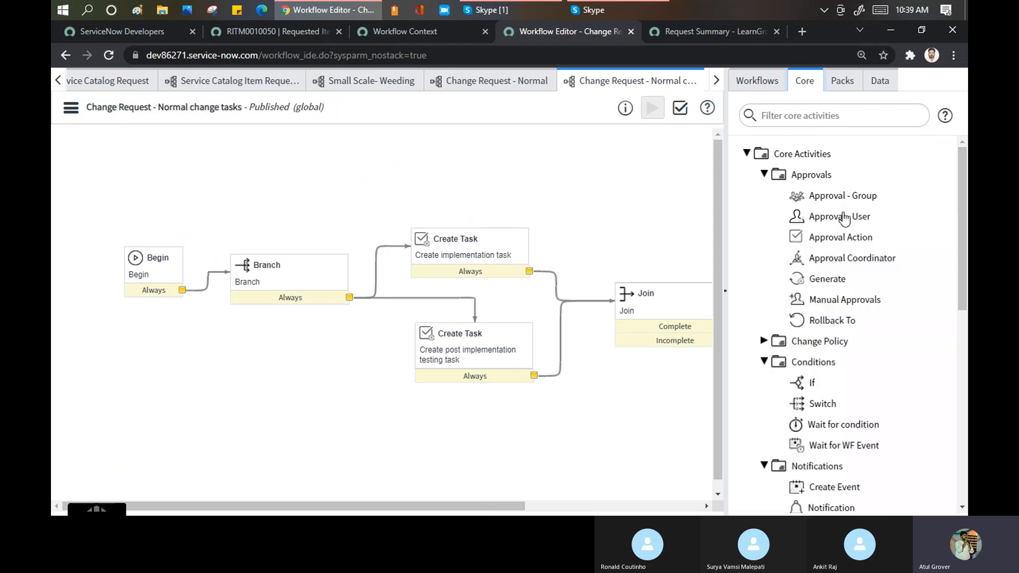
{"action": "mouse_move", "coordinate": [852, 218]}
{"action": "mouse_move", "coordinate": [848, 281]}
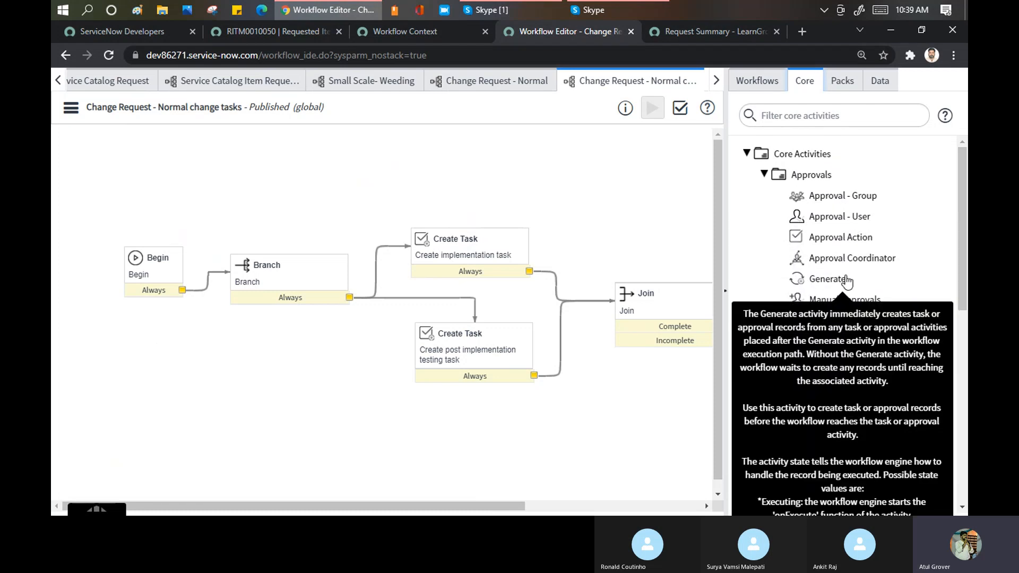
{"action": "mouse_move", "coordinate": [848, 325]}
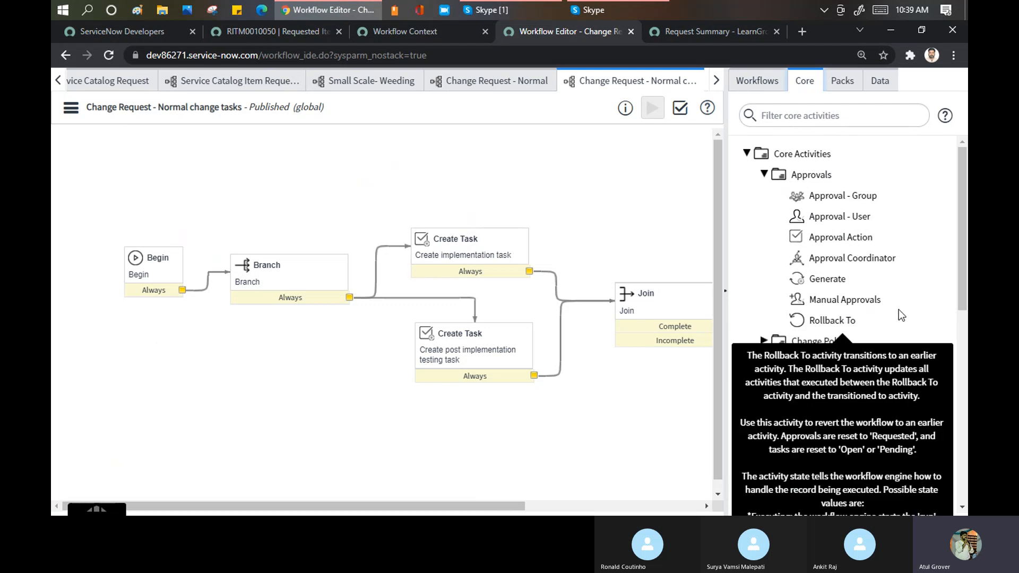
{"action": "left_click_drag", "start_coordinate": [962, 252], "coordinate": [968, 329]}
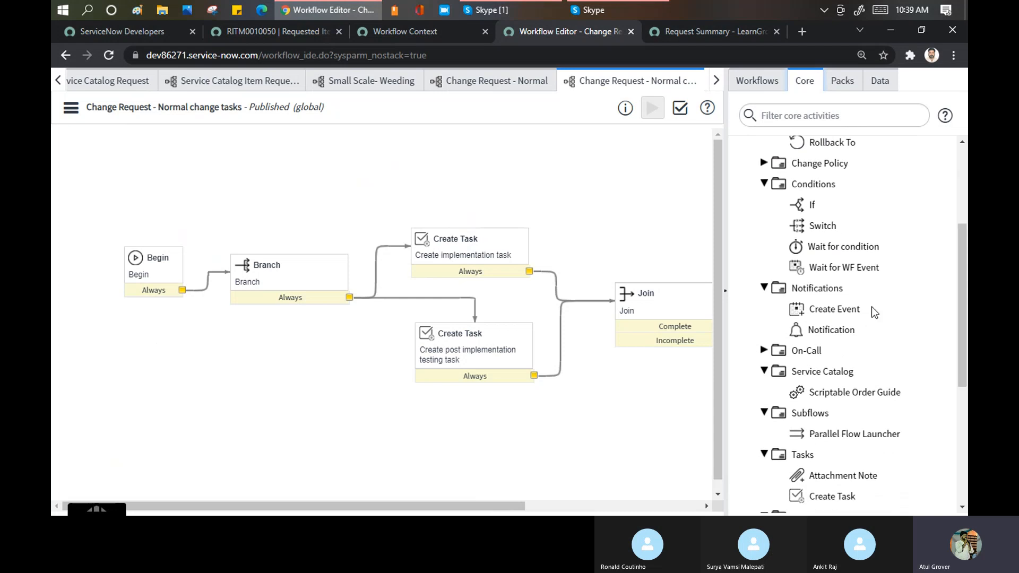
{"action": "mouse_move", "coordinate": [835, 316]}
{"action": "left_click", "coordinate": [764, 351]}
{"action": "left_click_drag", "start_coordinate": [965, 302], "coordinate": [965, 334]}
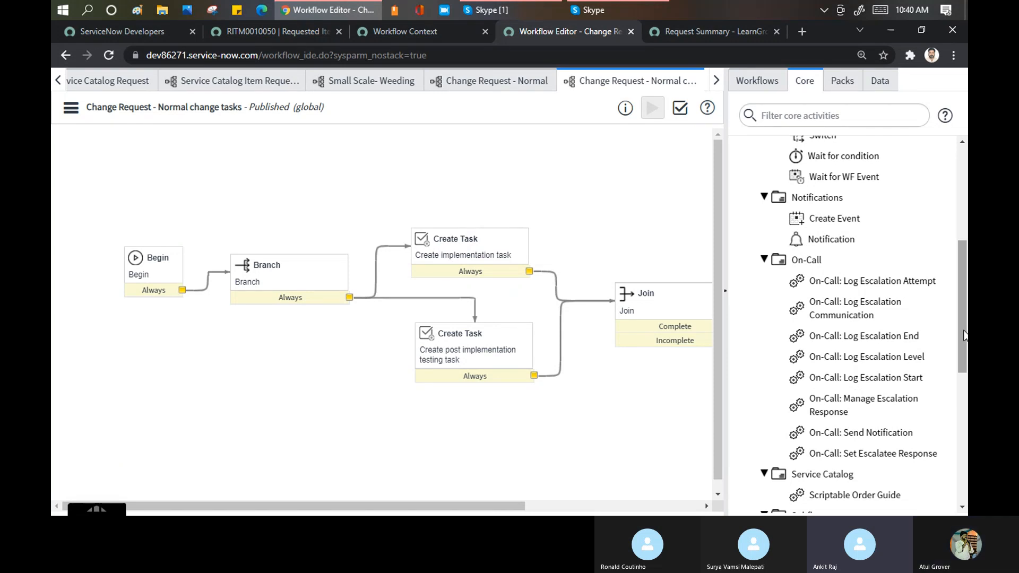
{"action": "left_click_drag", "start_coordinate": [965, 334], "coordinate": [965, 298]}
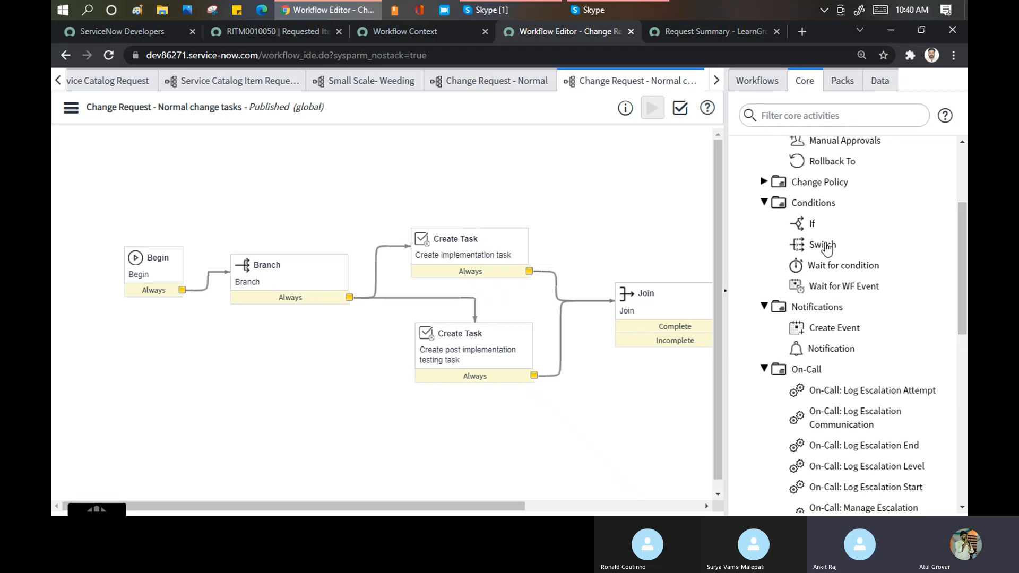
{"action": "mouse_move", "coordinate": [823, 247]}
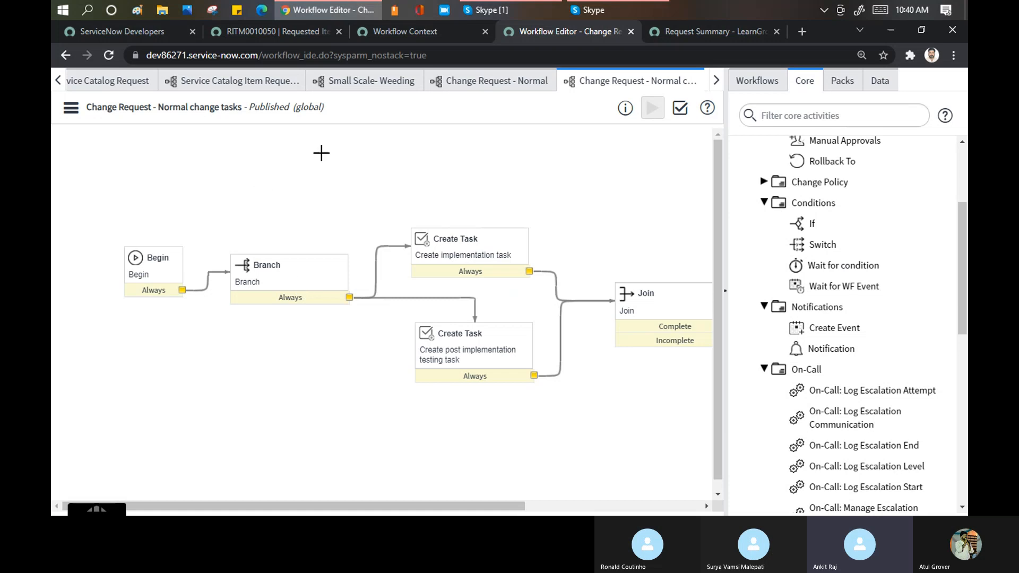
Revisit the Change Request - Normal workflow and its change tasks subworkflow, and examine the Switch activity among the core conditions.
{"action": "left_click", "coordinate": [217, 82]}
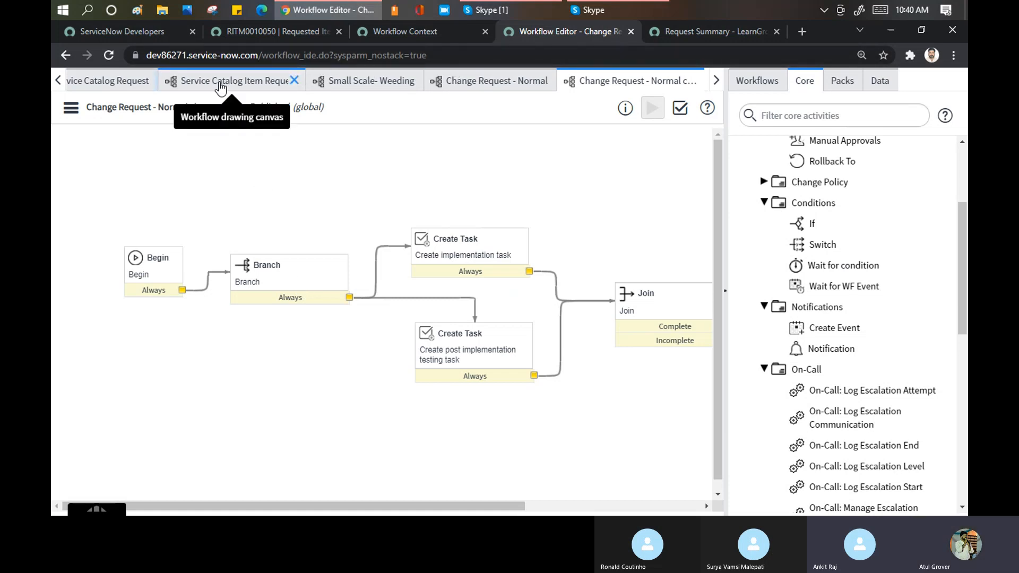
{"action": "left_click", "coordinate": [495, 83]}
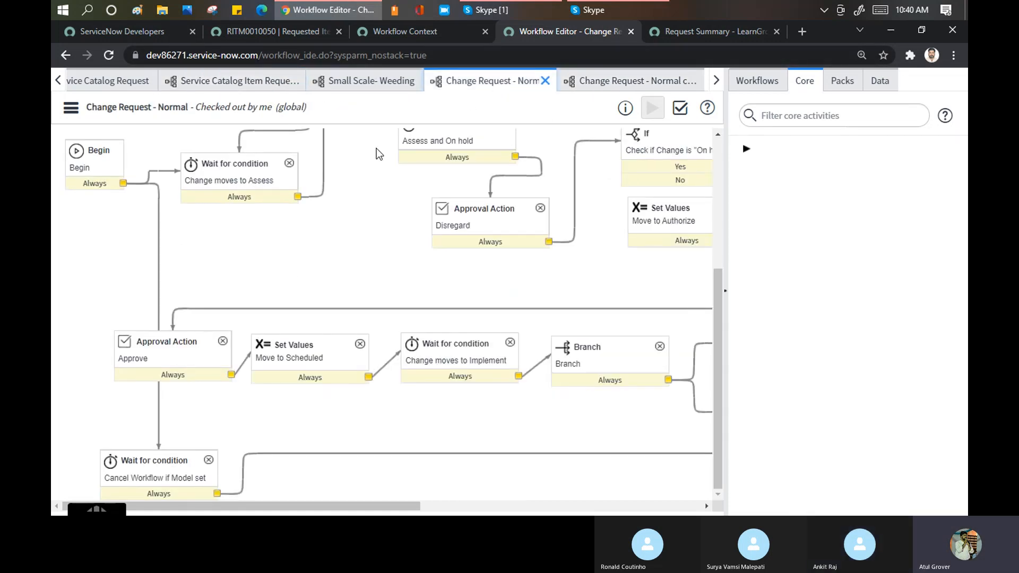
{"action": "left_click", "coordinate": [633, 82]}
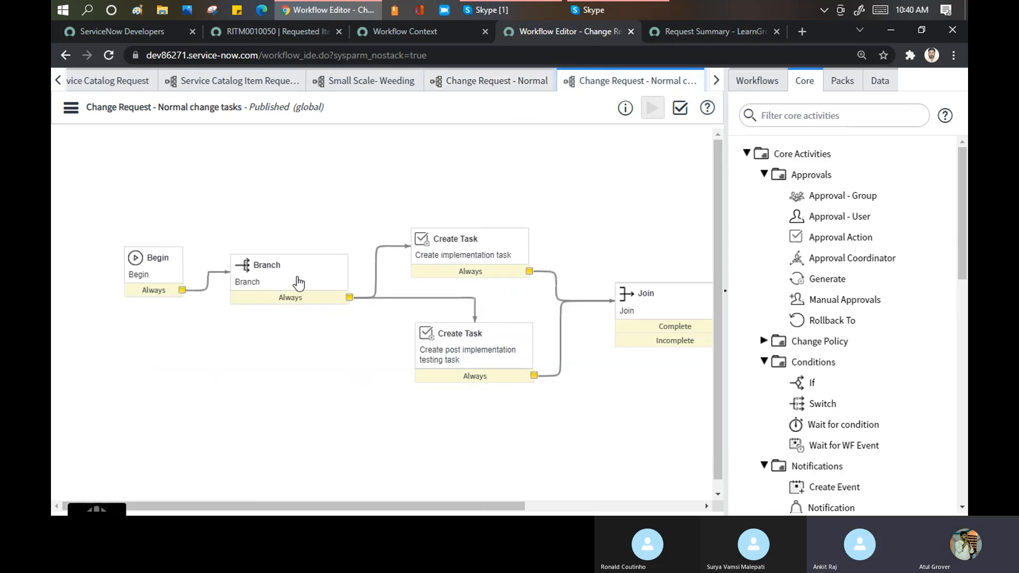
{"action": "left_click_drag", "start_coordinate": [965, 187], "coordinate": [965, 262]}
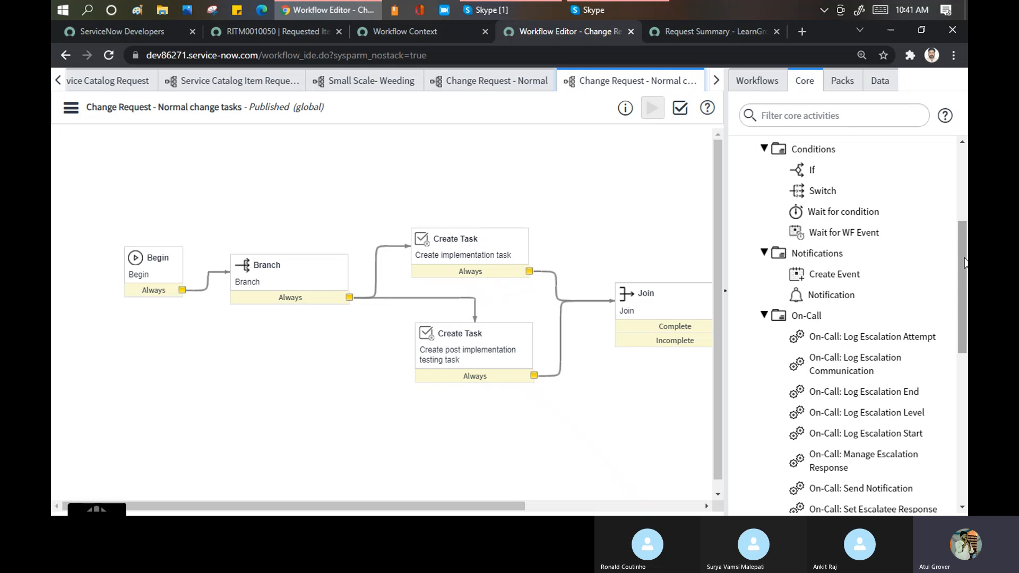
{"action": "left_click", "coordinate": [818, 192]}
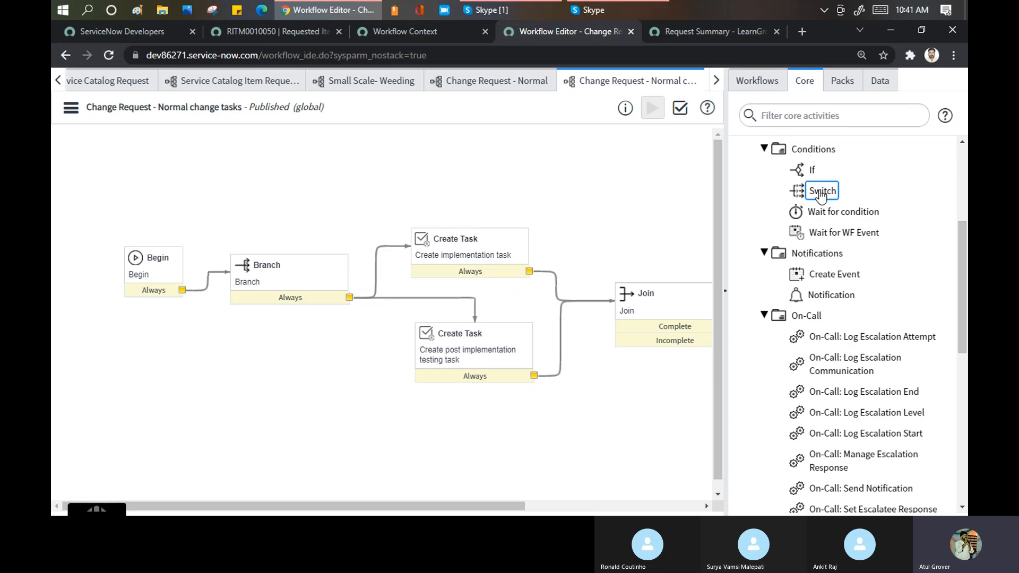
{"action": "mouse_move", "coordinate": [839, 199]}
Review the Small Scale requested item in the service portal, including its additional details down to the business purpose.
{"action": "left_click", "coordinate": [677, 30]}
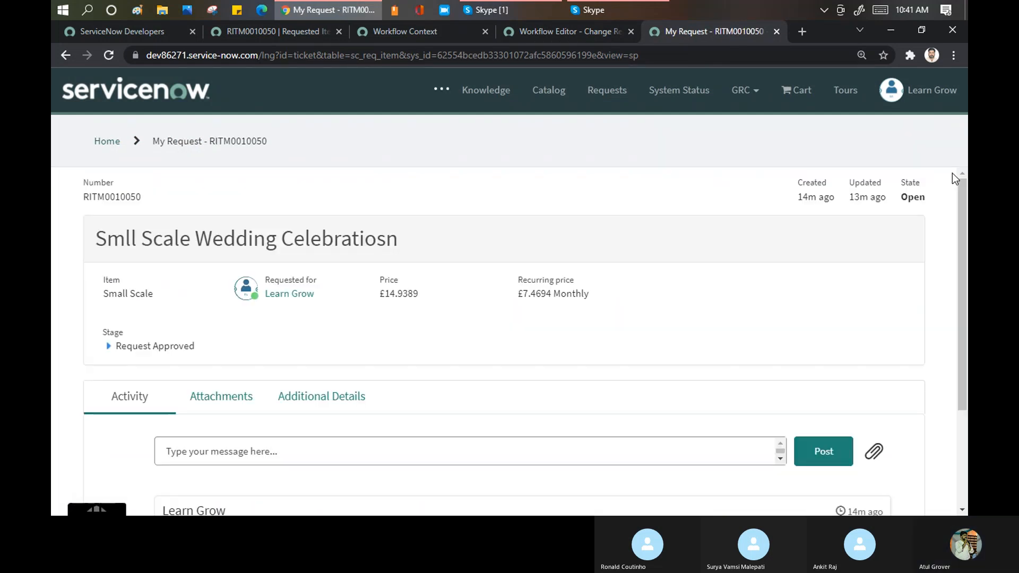
{"action": "left_click_drag", "start_coordinate": [962, 192], "coordinate": [964, 272]}
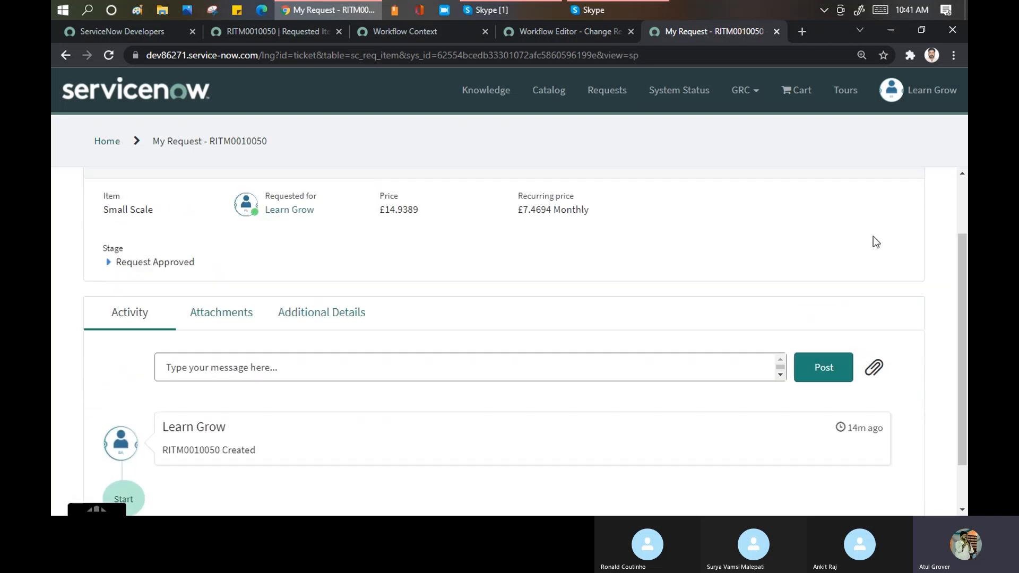
{"action": "left_click", "coordinate": [330, 318]}
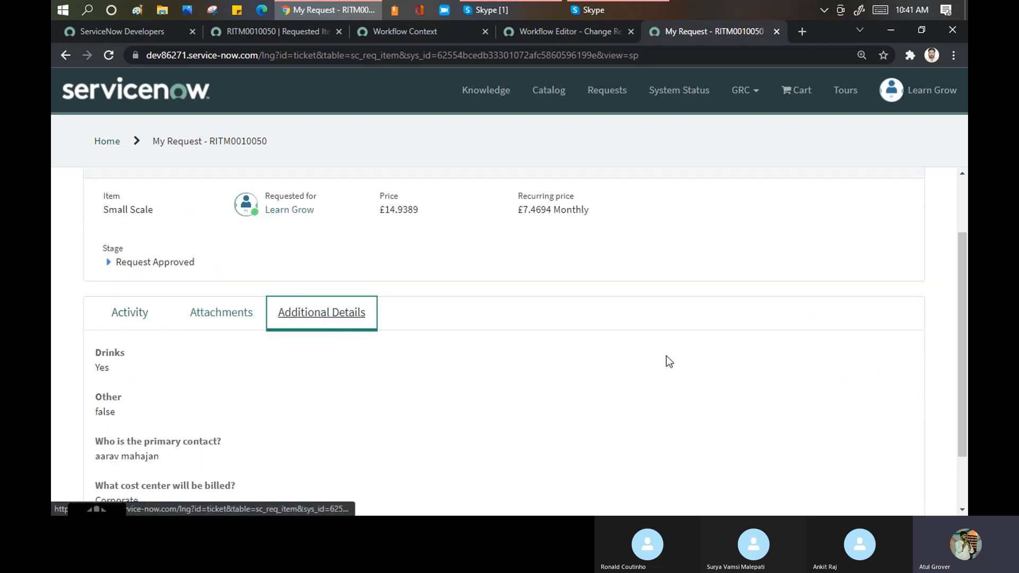
{"action": "left_click_drag", "start_coordinate": [959, 305], "coordinate": [960, 352]}
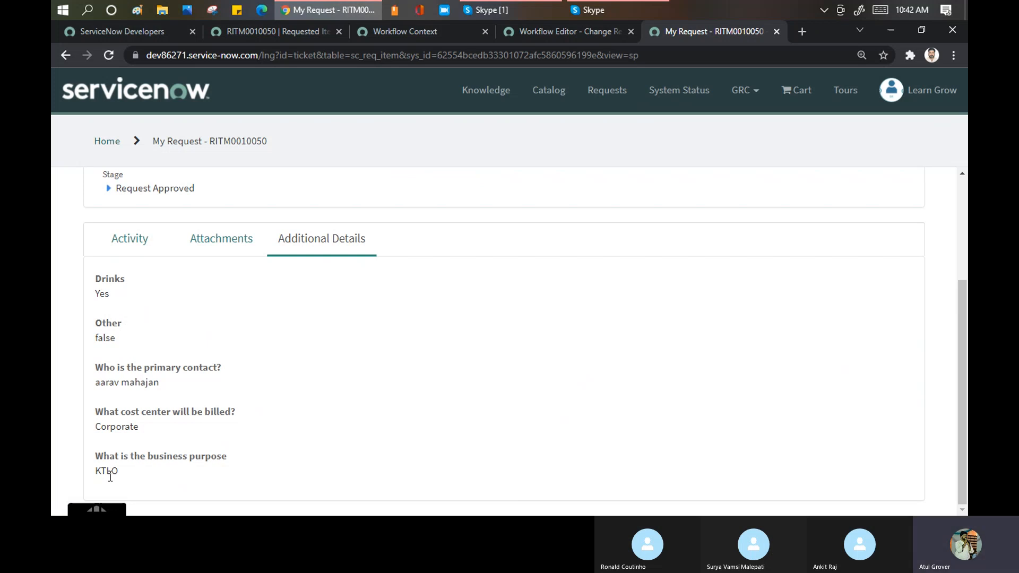
Return to the Workflow Editor, bring up the Change Request - Normal workflow and collapse the side palette to widen the canvas.
{"action": "left_click", "coordinate": [552, 32]}
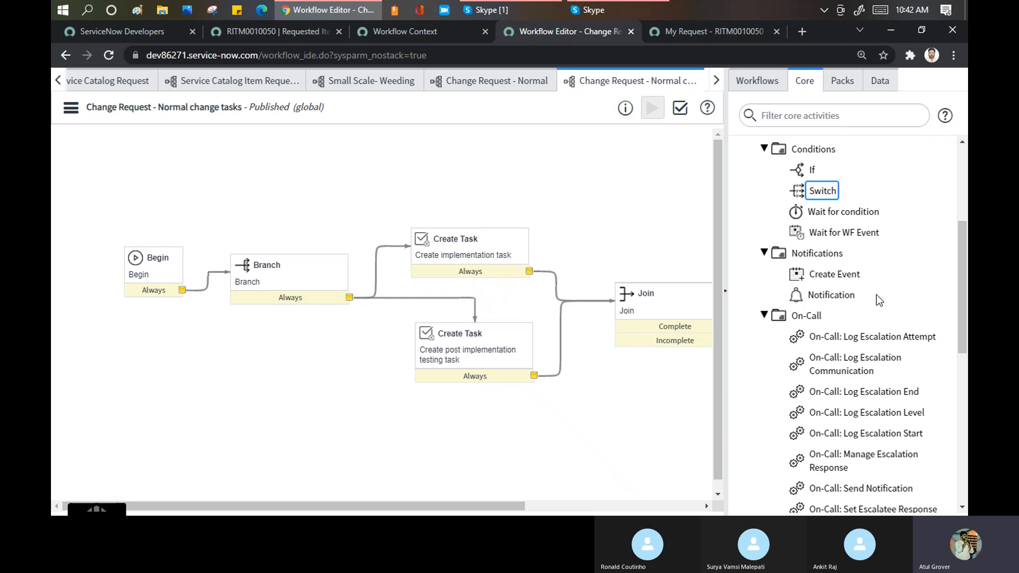
{"action": "mouse_move", "coordinate": [877, 294]}
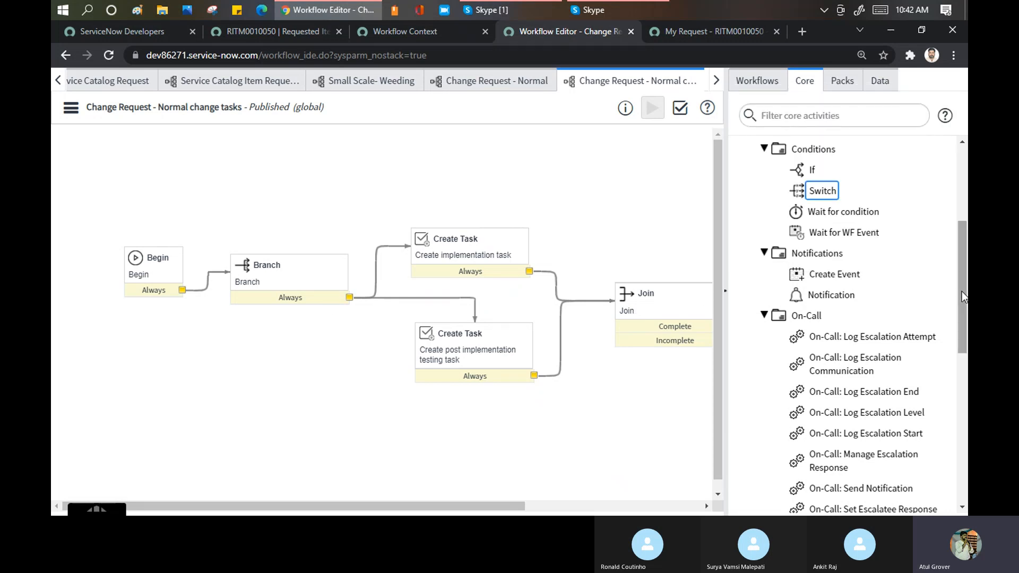
{"action": "left_click", "coordinate": [486, 82]}
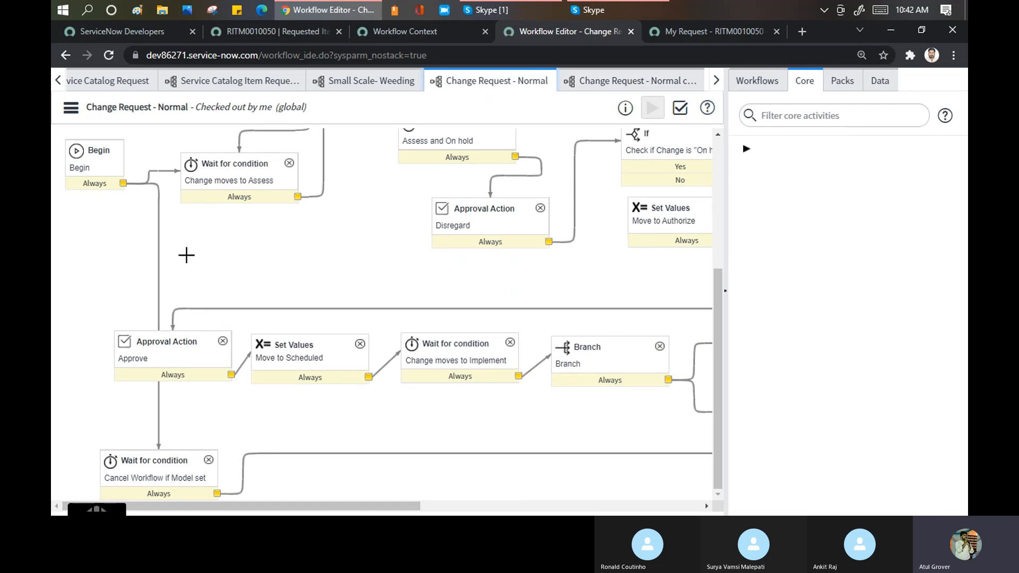
{"action": "left_click", "coordinate": [726, 293]}
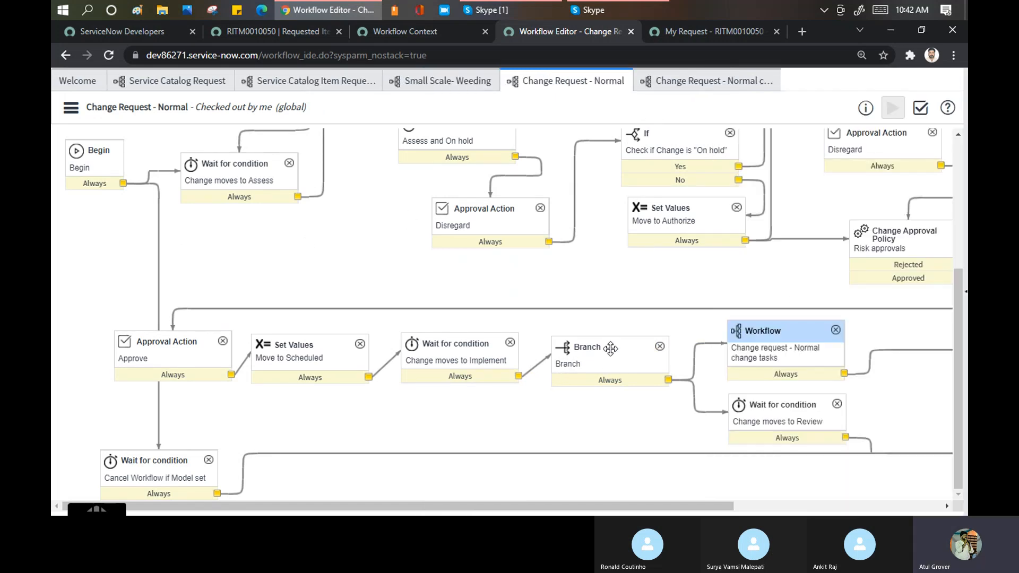
Inspect the properties of the Branch activity that follows "Change moves to Implement", and close them without changes.
{"action": "double_click", "coordinate": [591, 354]}
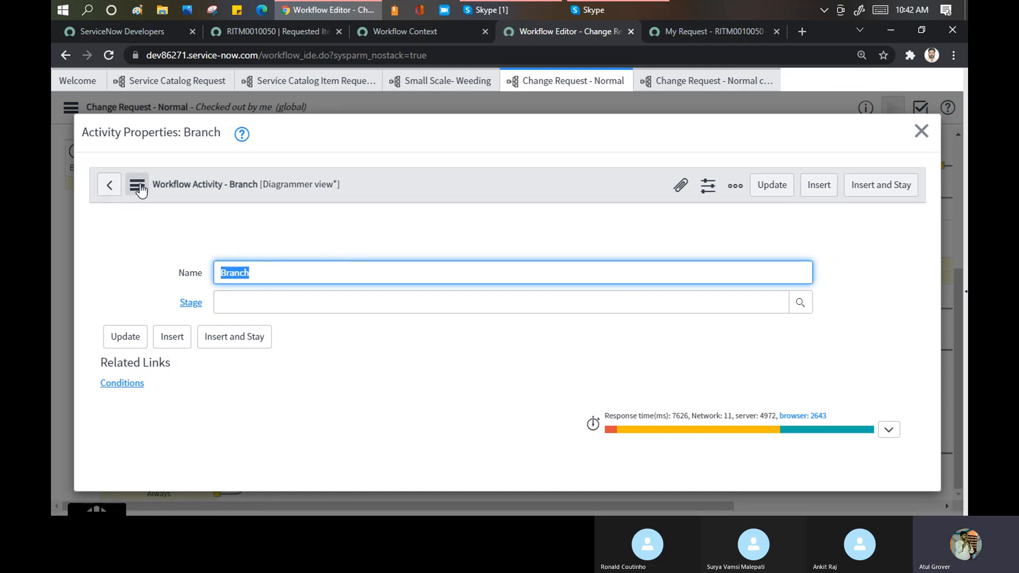
{"action": "left_click", "coordinate": [137, 186]}
{"action": "mouse_move", "coordinate": [204, 351]}
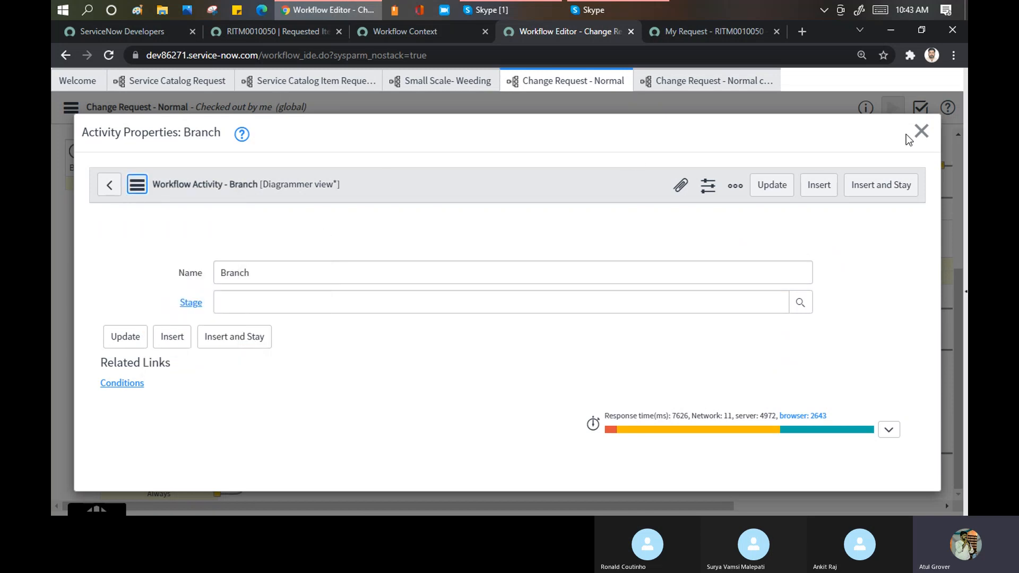
{"action": "left_click", "coordinate": [922, 132]}
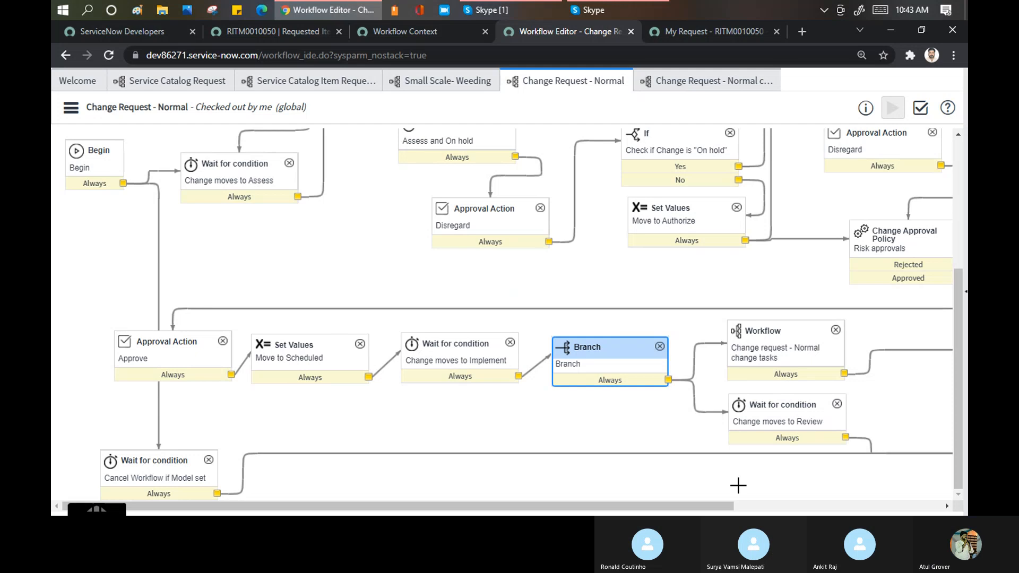
Examine the Change Request - Normal diagram from its review activities back to the initial approvals, and switch to the Skype call window.
{"action": "left_click_drag", "start_coordinate": [728, 505], "coordinate": [807, 513]}
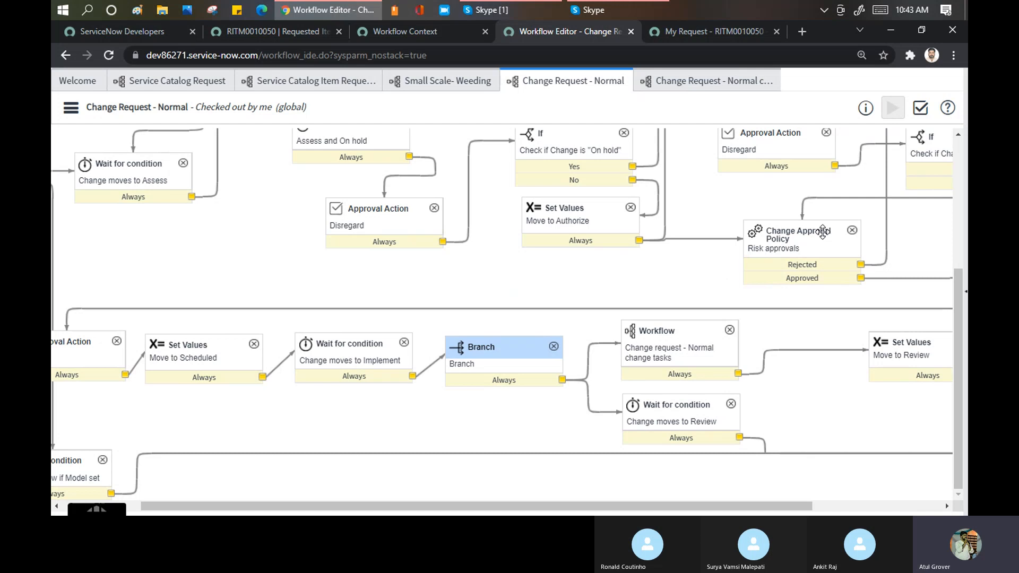
{"action": "left_click_drag", "start_coordinate": [808, 511], "coordinate": [403, 483]}
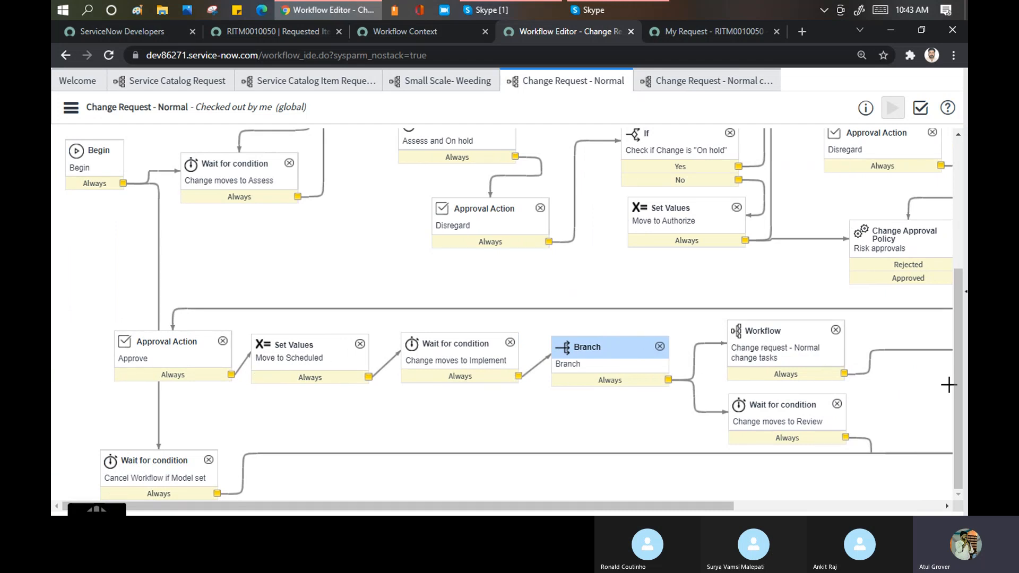
{"action": "left_click_drag", "start_coordinate": [959, 395], "coordinate": [966, 228]}
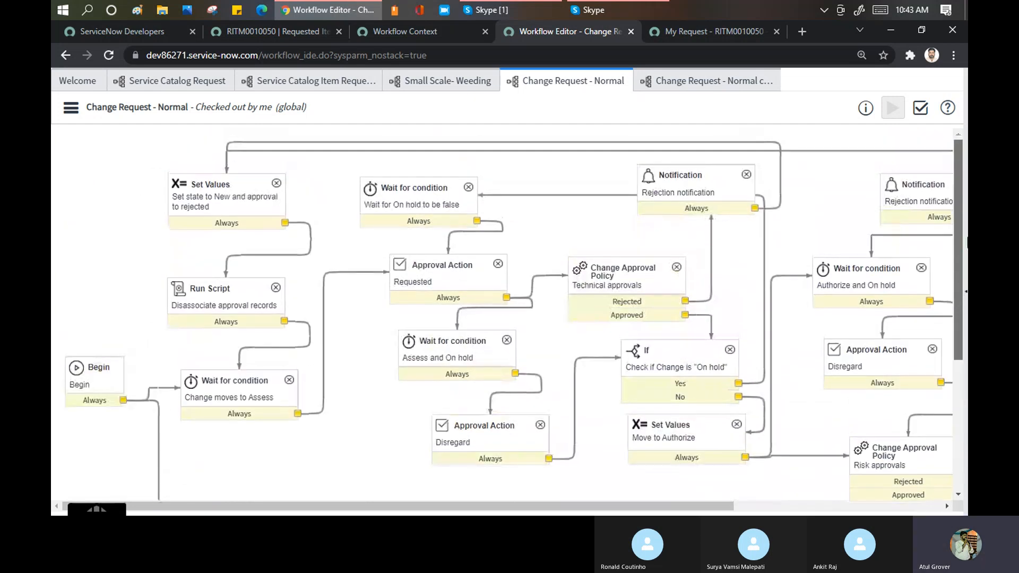
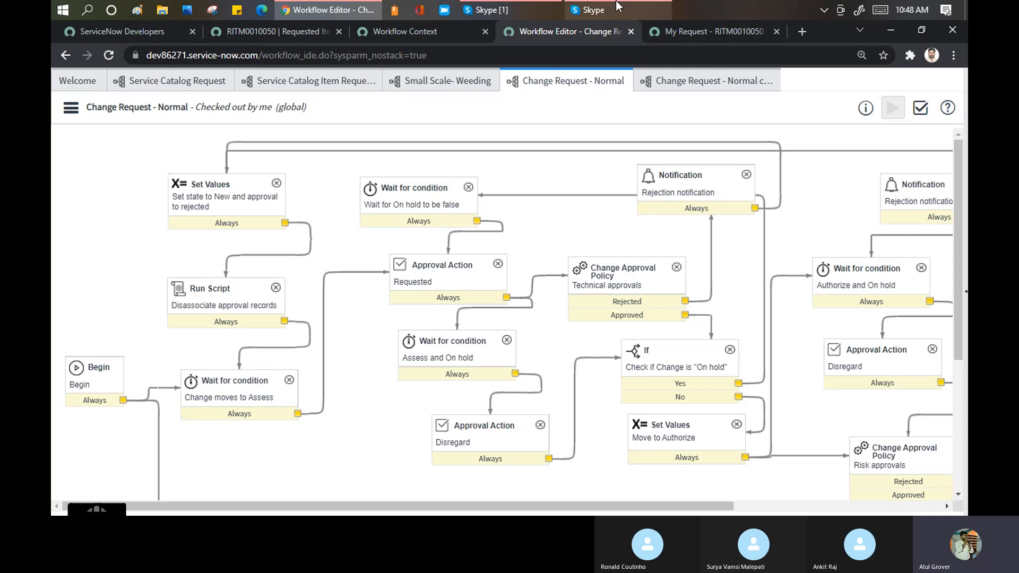
{"action": "left_click", "coordinate": [515, 13]}
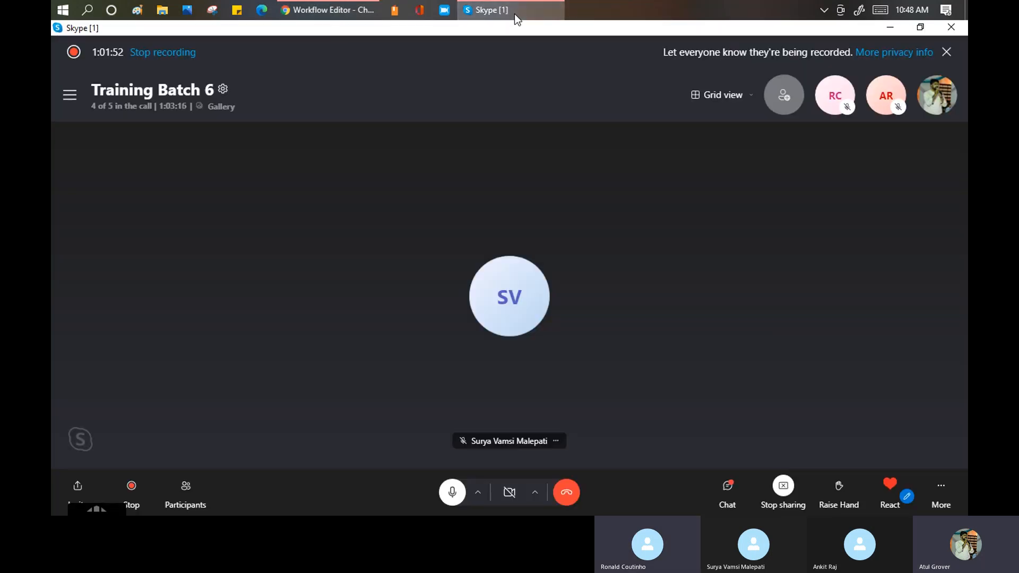